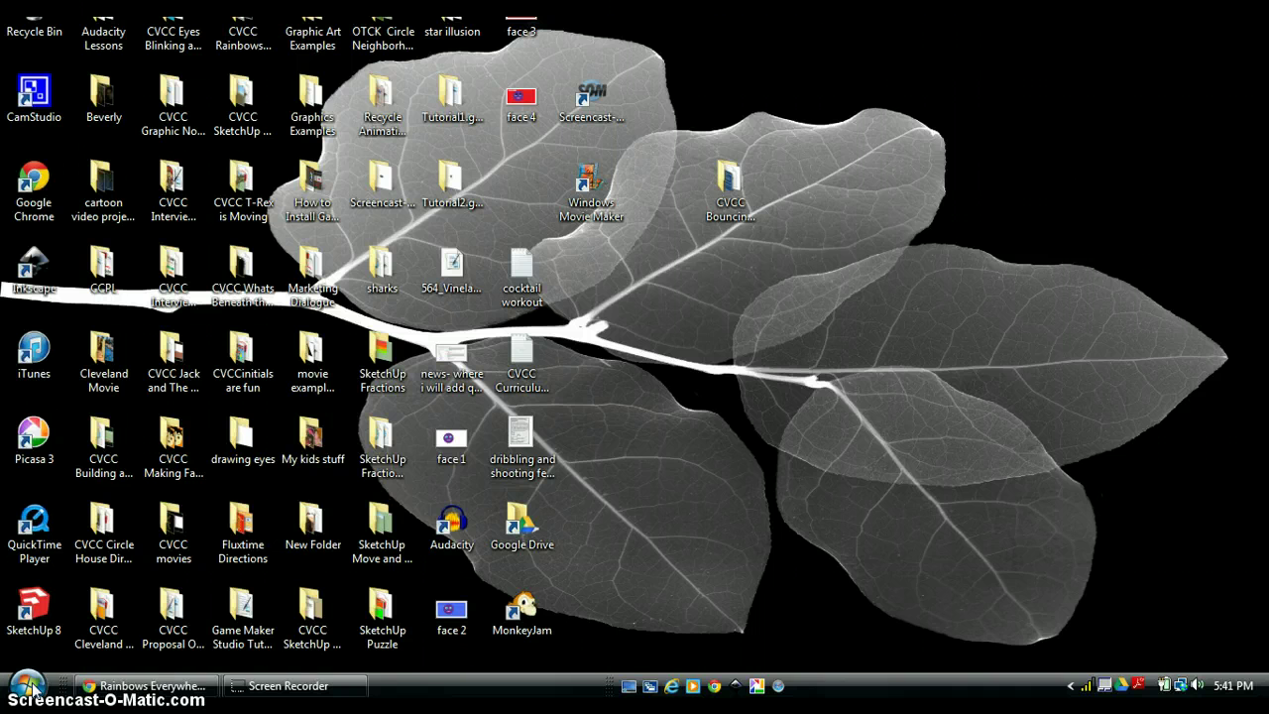
Open the Paint program from the Windows accessories
left_click(30, 683)
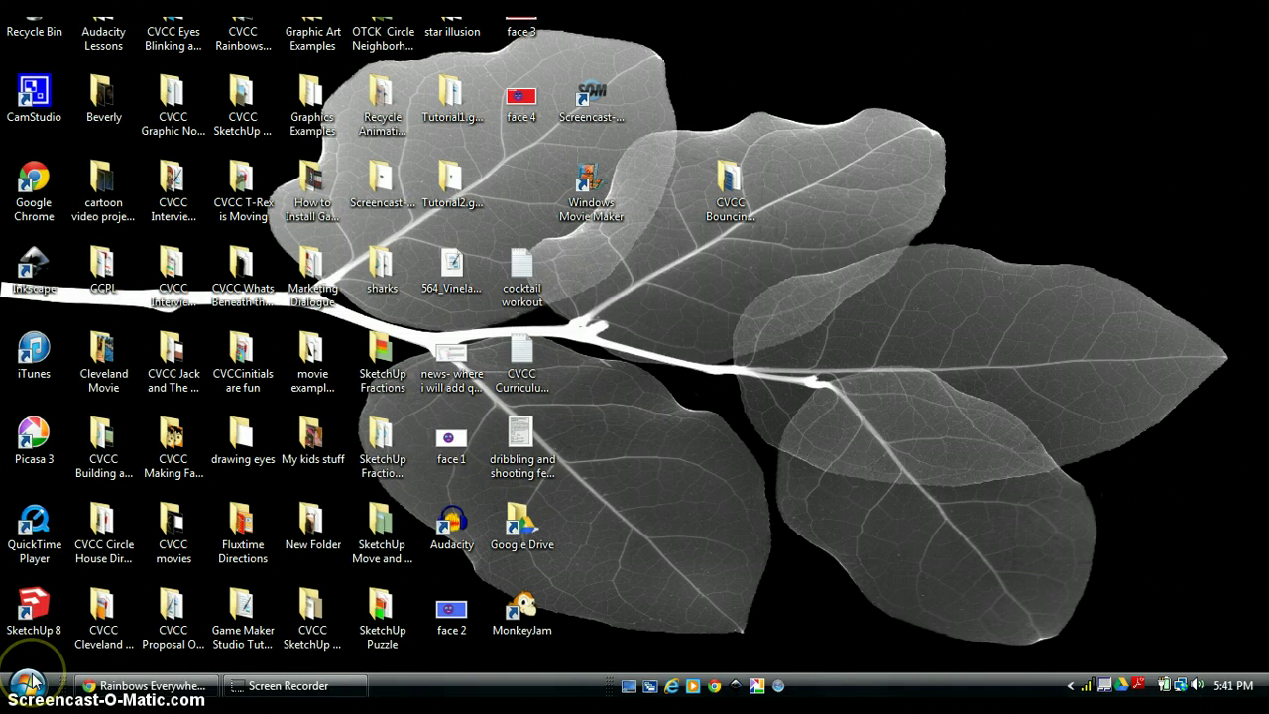
left_click(29, 683)
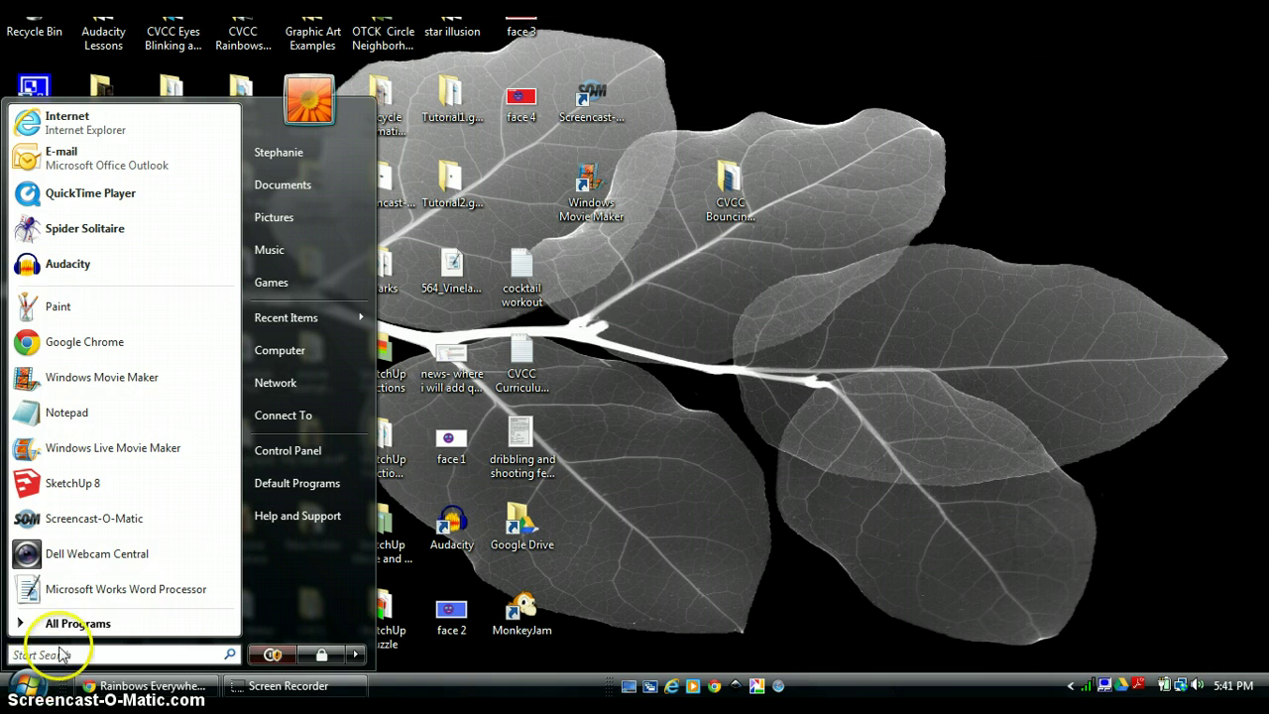
left_click(115, 625)
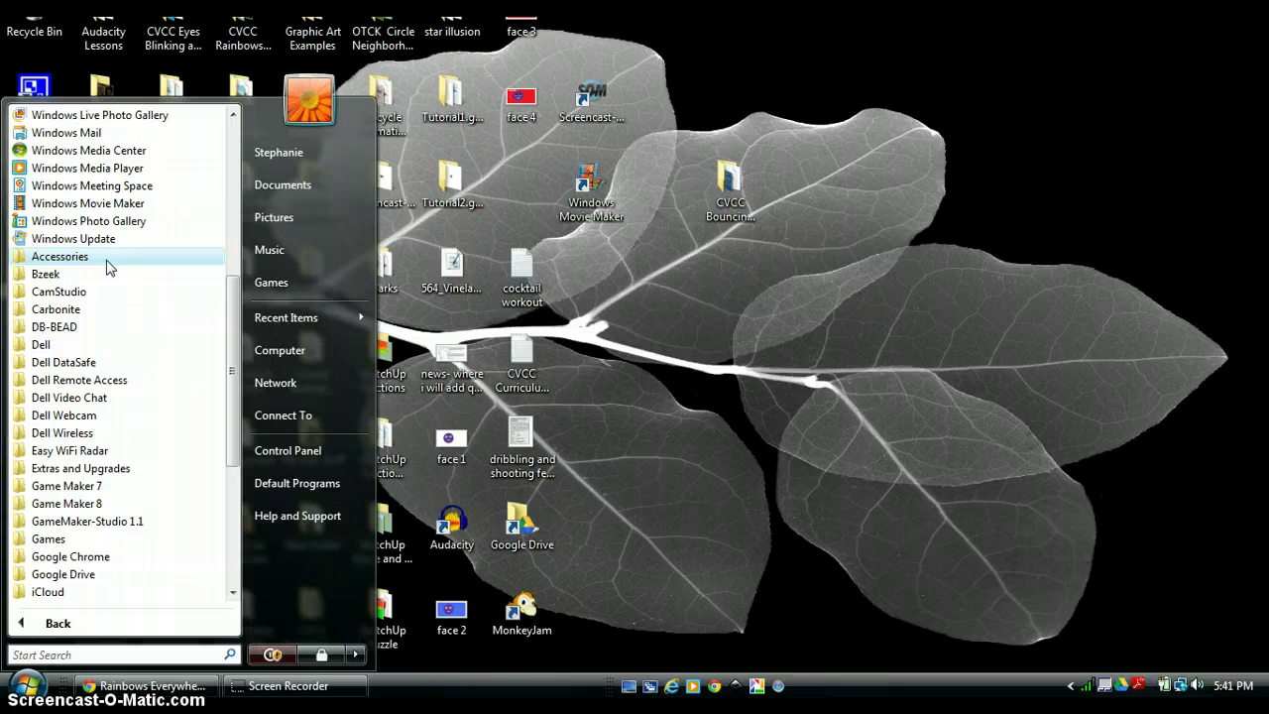
left_click(59, 257)
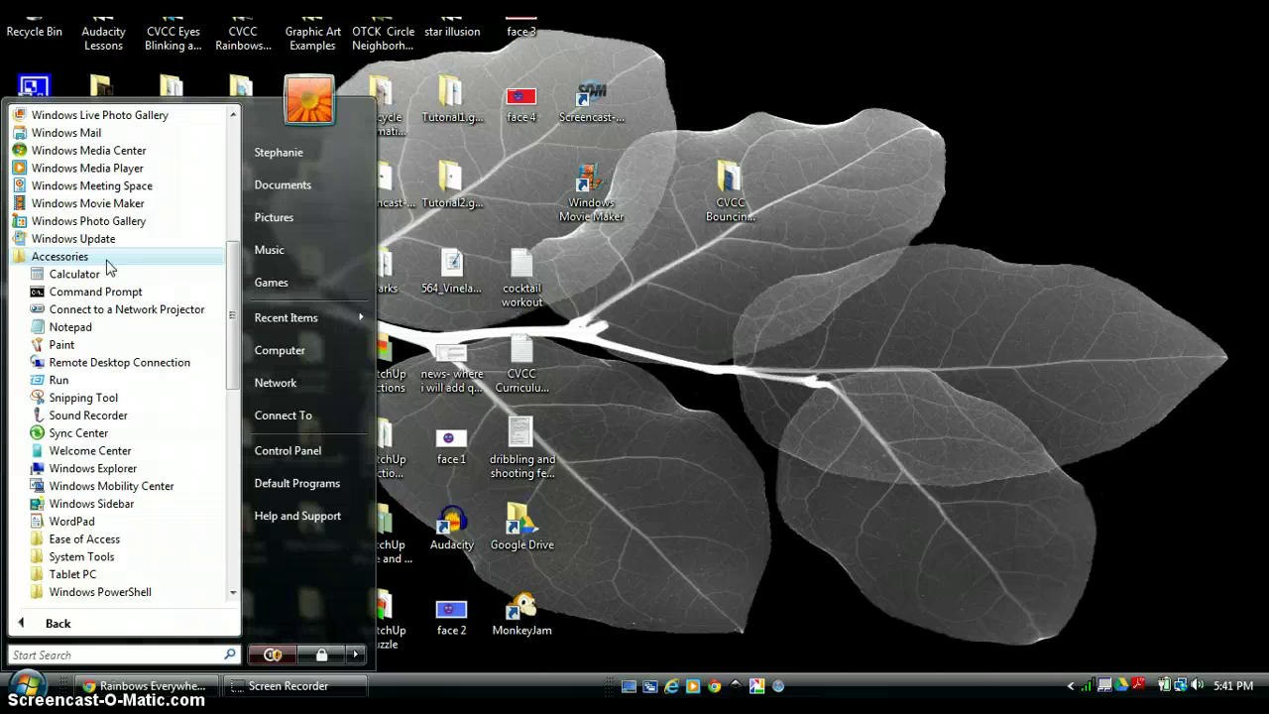
left_click(64, 345)
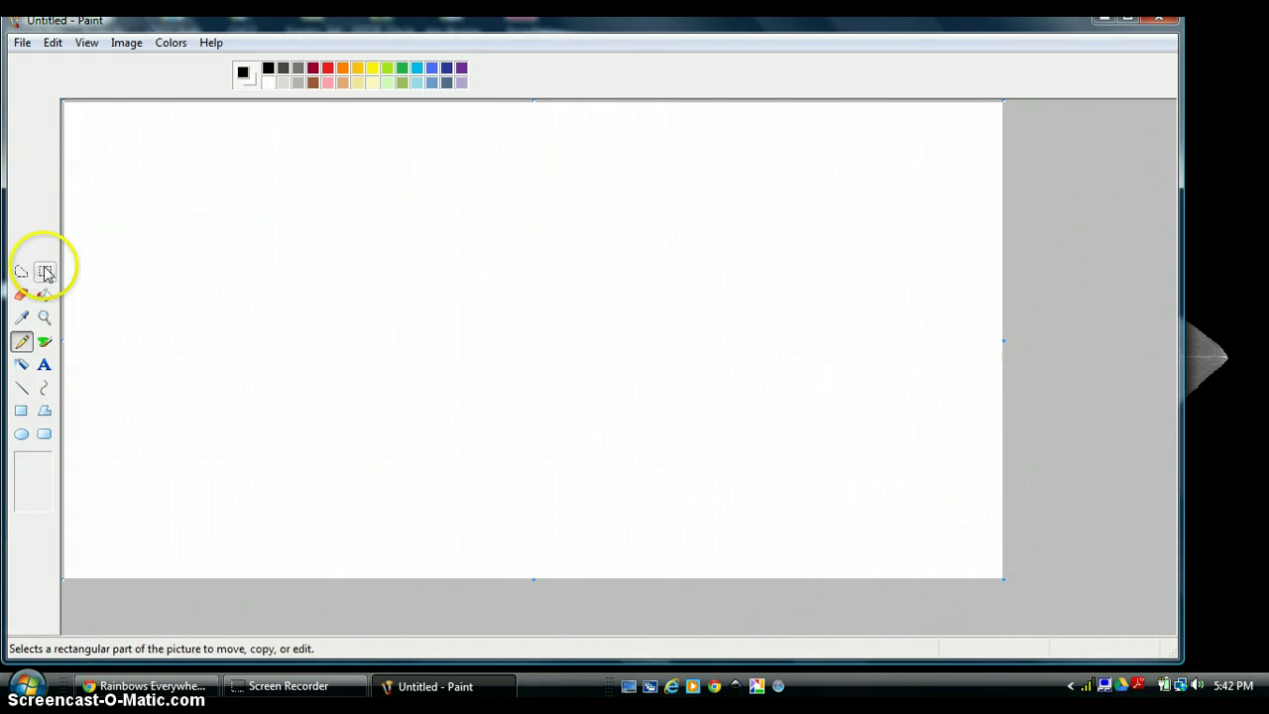
With the Curve tool, draw a thin black arch about 335 px wide near the middle of the canvas, bent upward at its centre
left_click(47, 394)
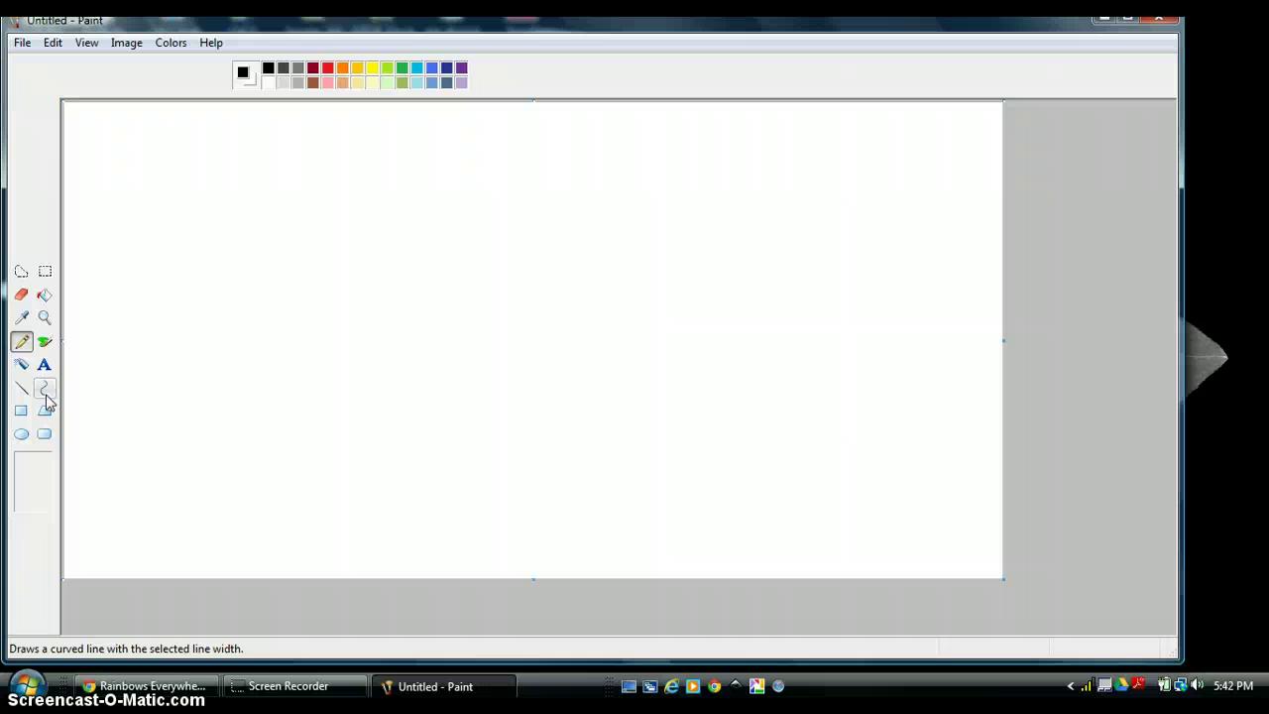
left_click(44, 389)
left_click(217, 385)
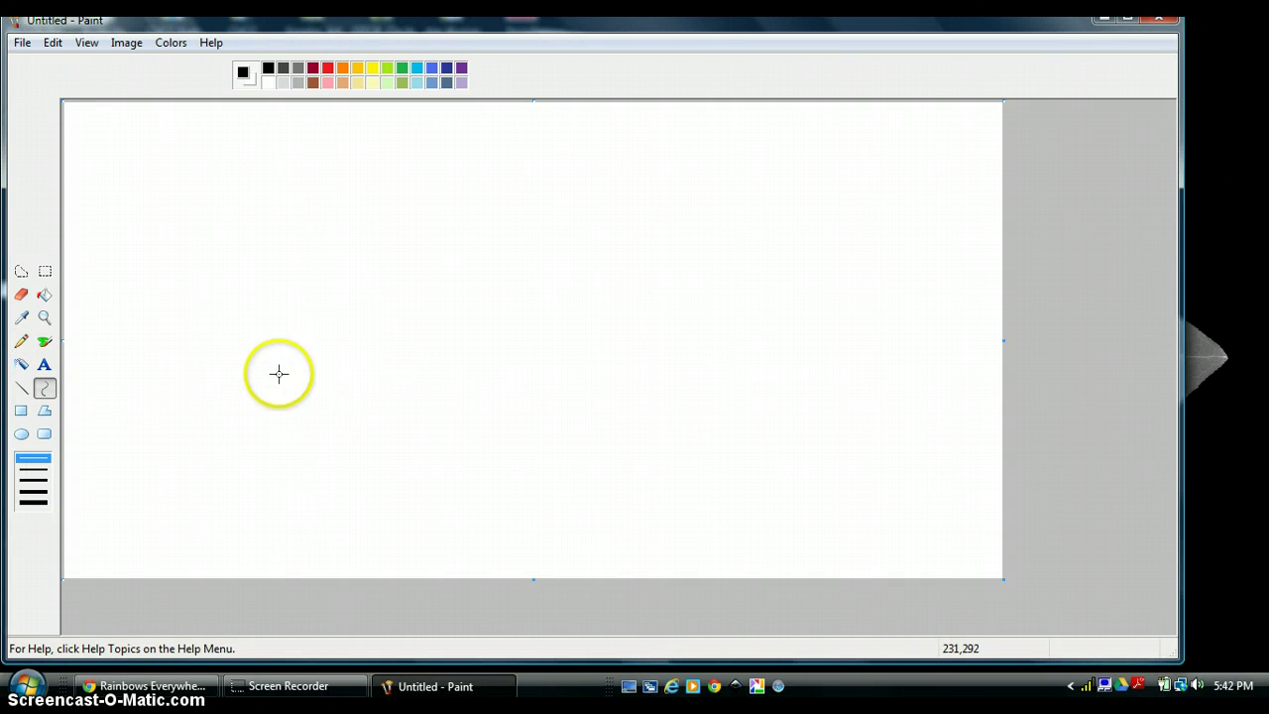
left_click_drag(270, 356, 580, 357)
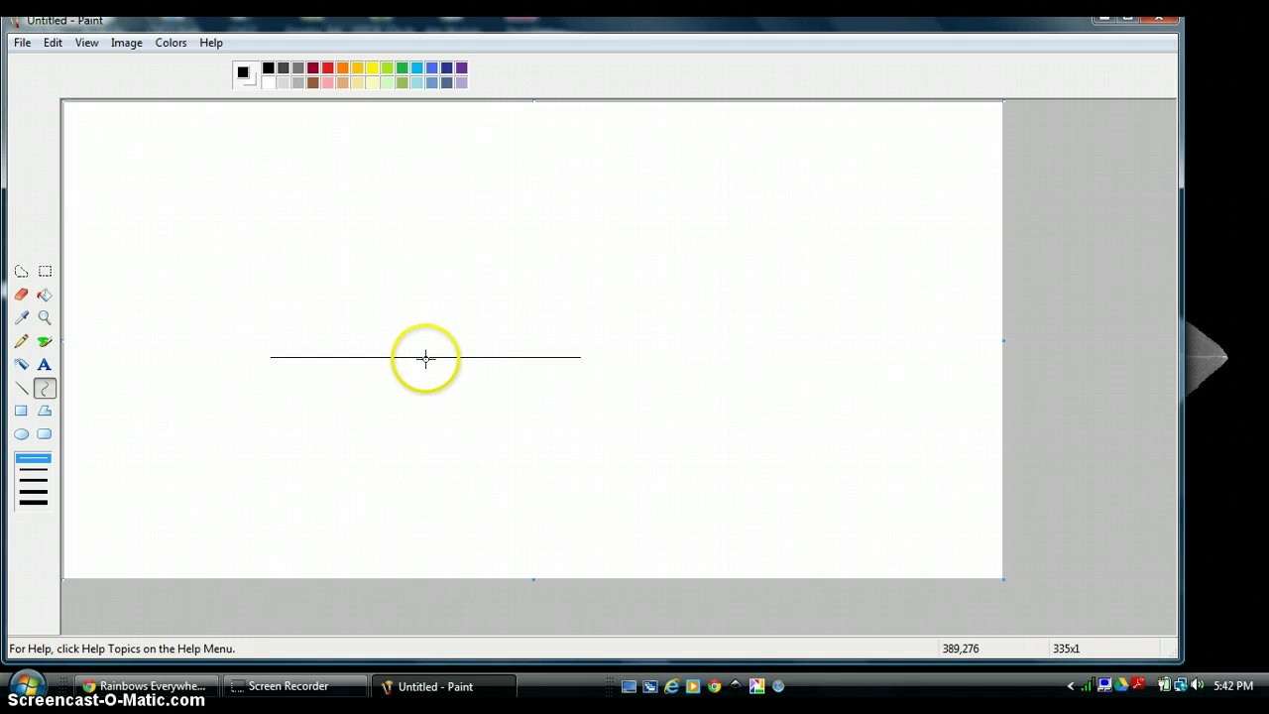
left_click_drag(425, 358, 422, 187)
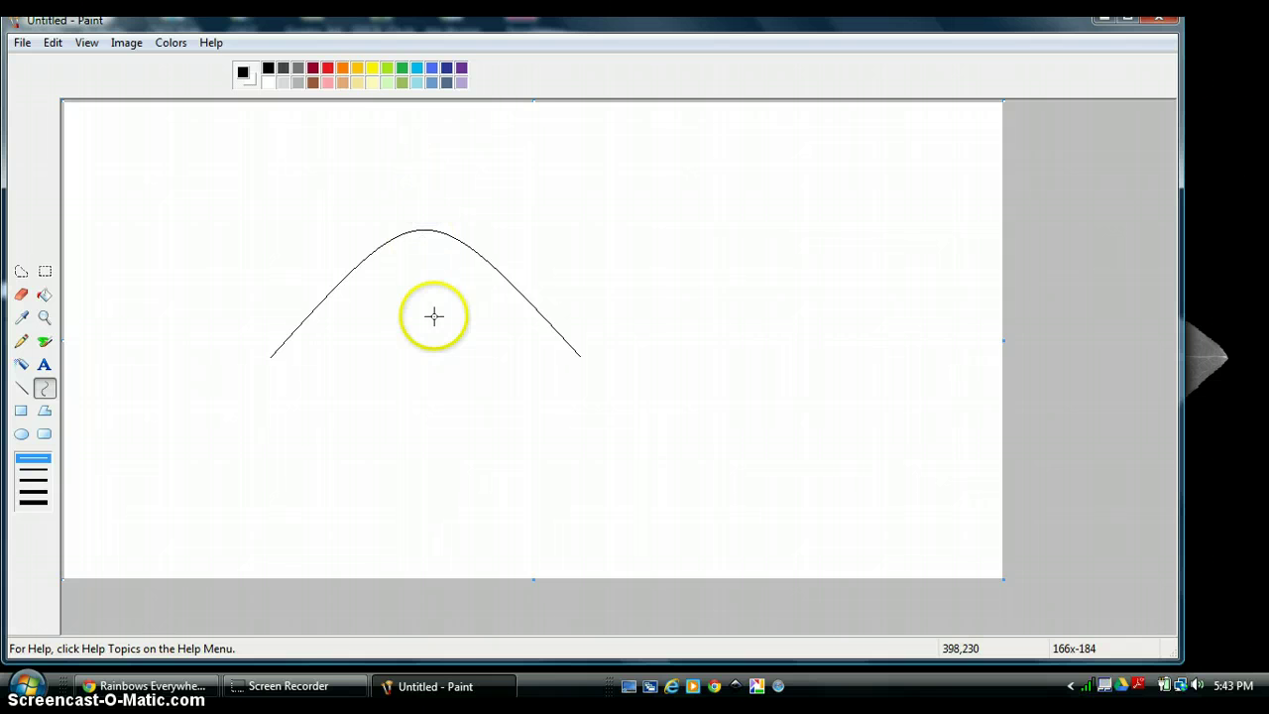
left_click(422, 168)
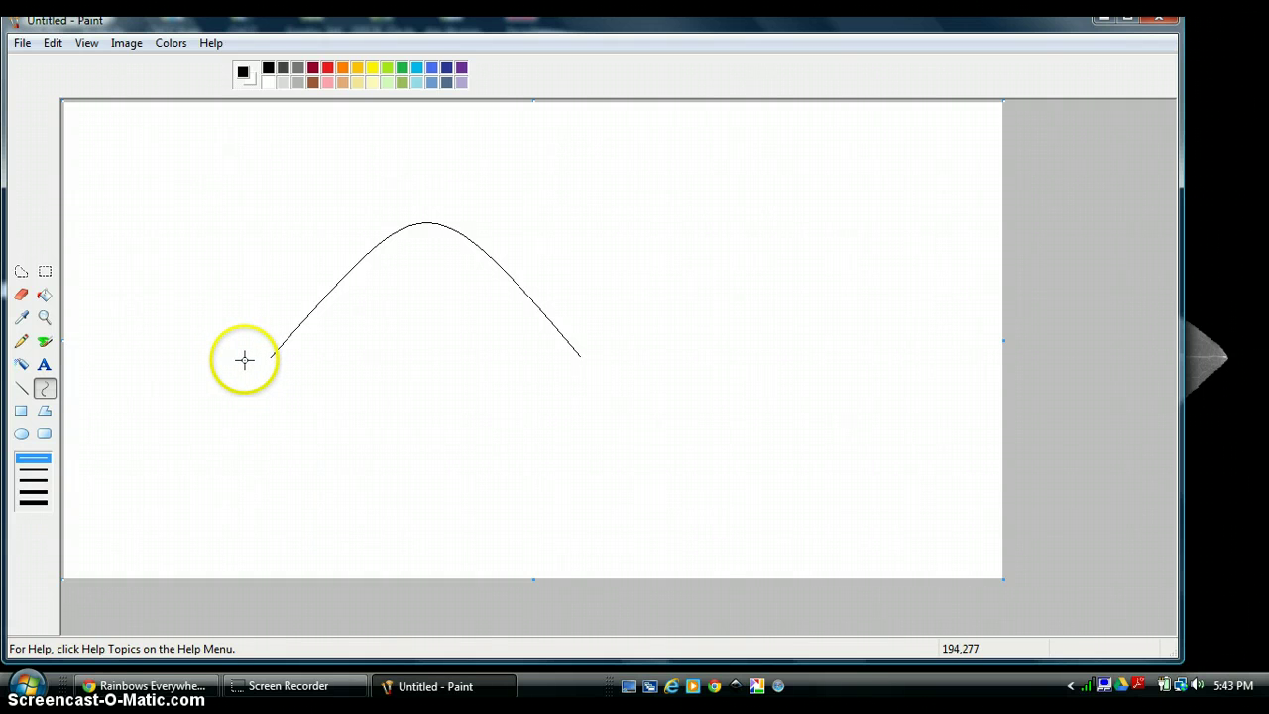
Draw two wider curved arches around the first one, about 398 px and 454 px wide, with their ends on the same baseline
left_click_drag(243, 360, 612, 358)
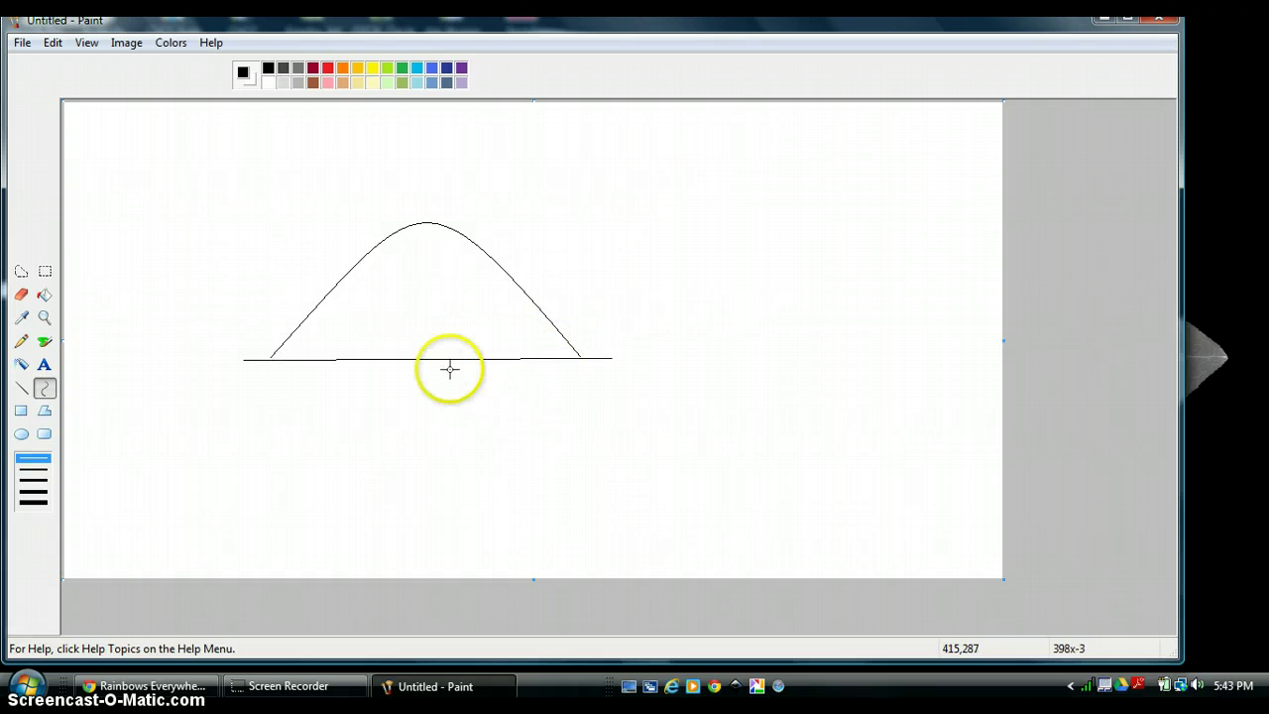
left_click_drag(433, 356, 426, 125)
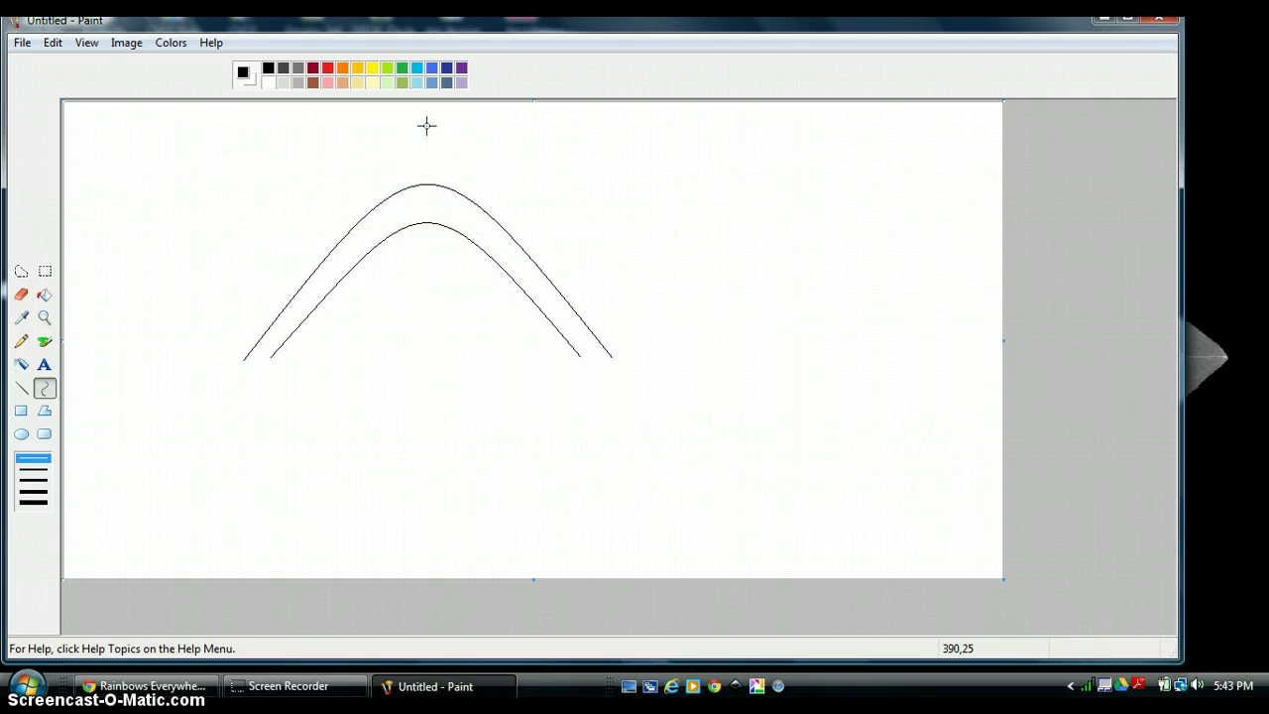
left_click_drag(220, 360, 639, 356)
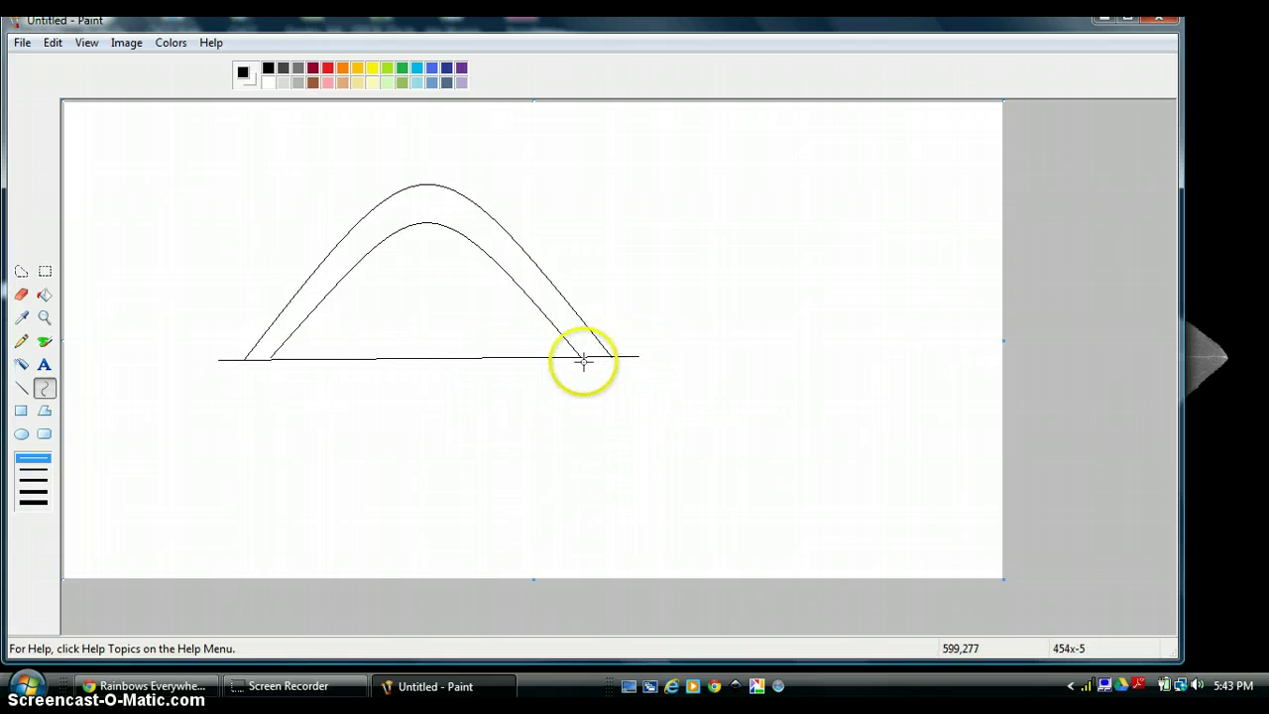
left_click_drag(447, 360, 422, 113)
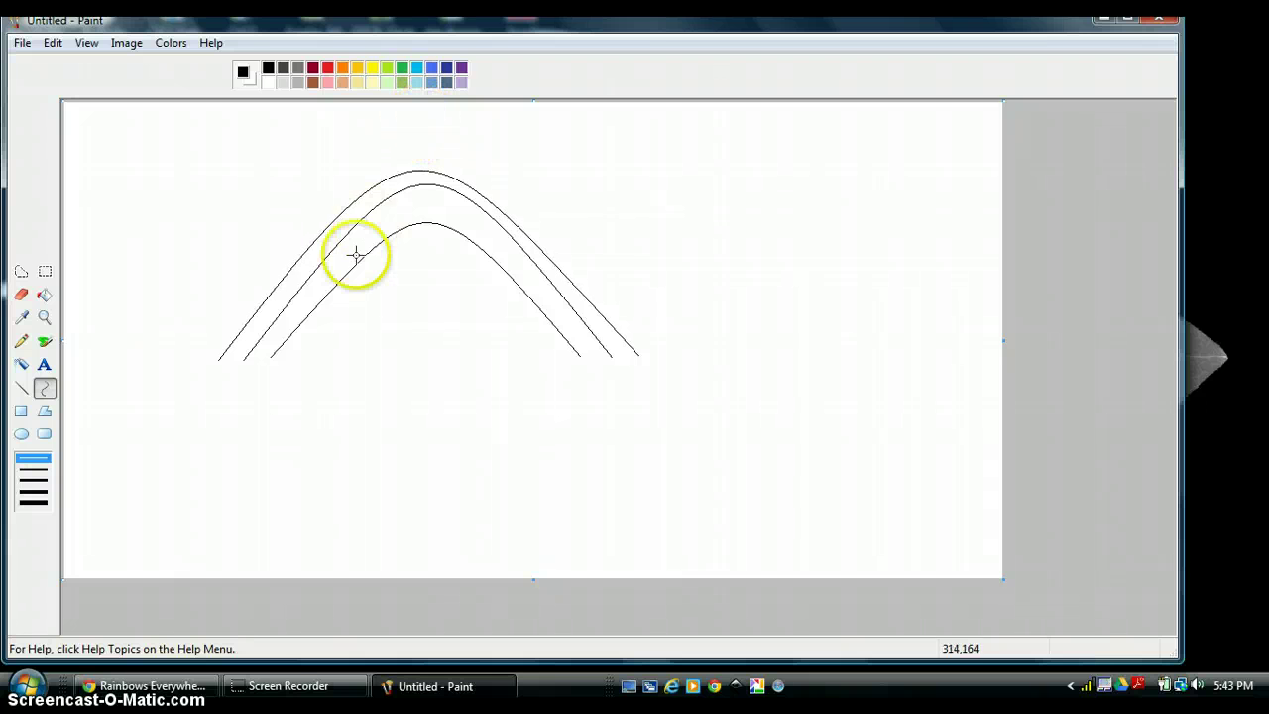
Select all three arches with a rectangular selection and move them down towards the canvas's lower edge
left_click(44, 277)
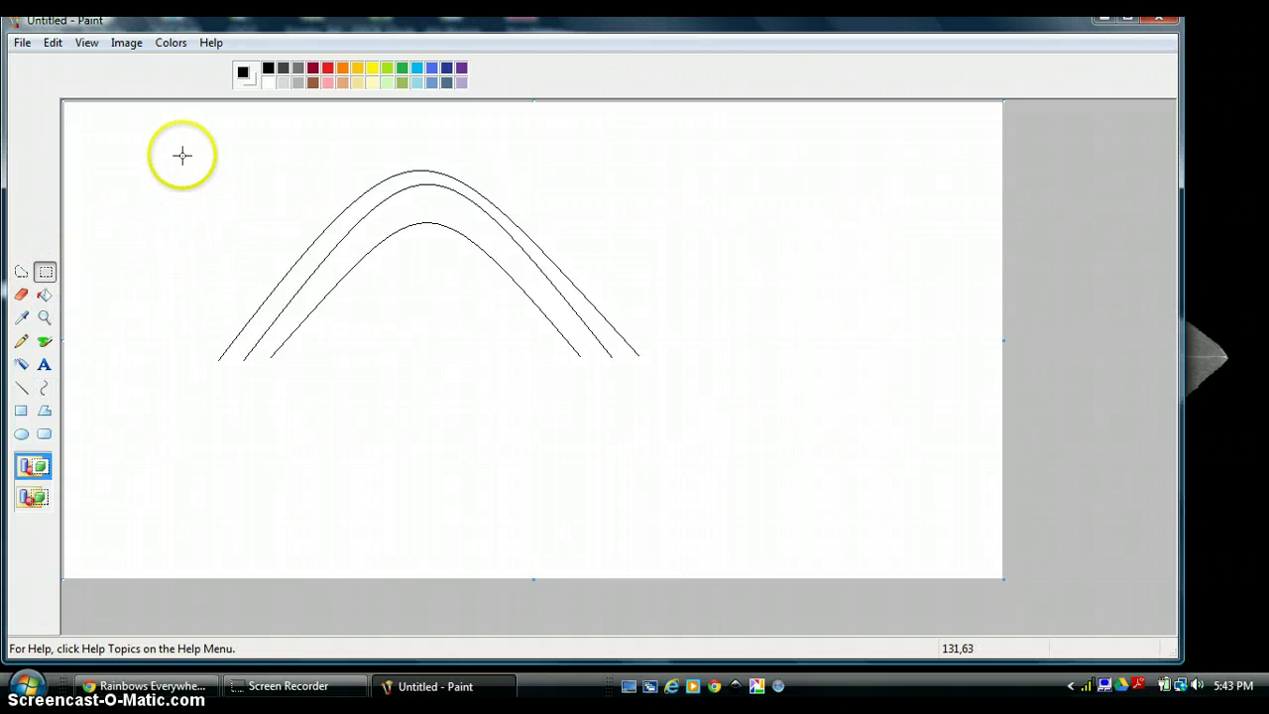
left_click_drag(179, 146, 624, 464)
left_click(713, 253)
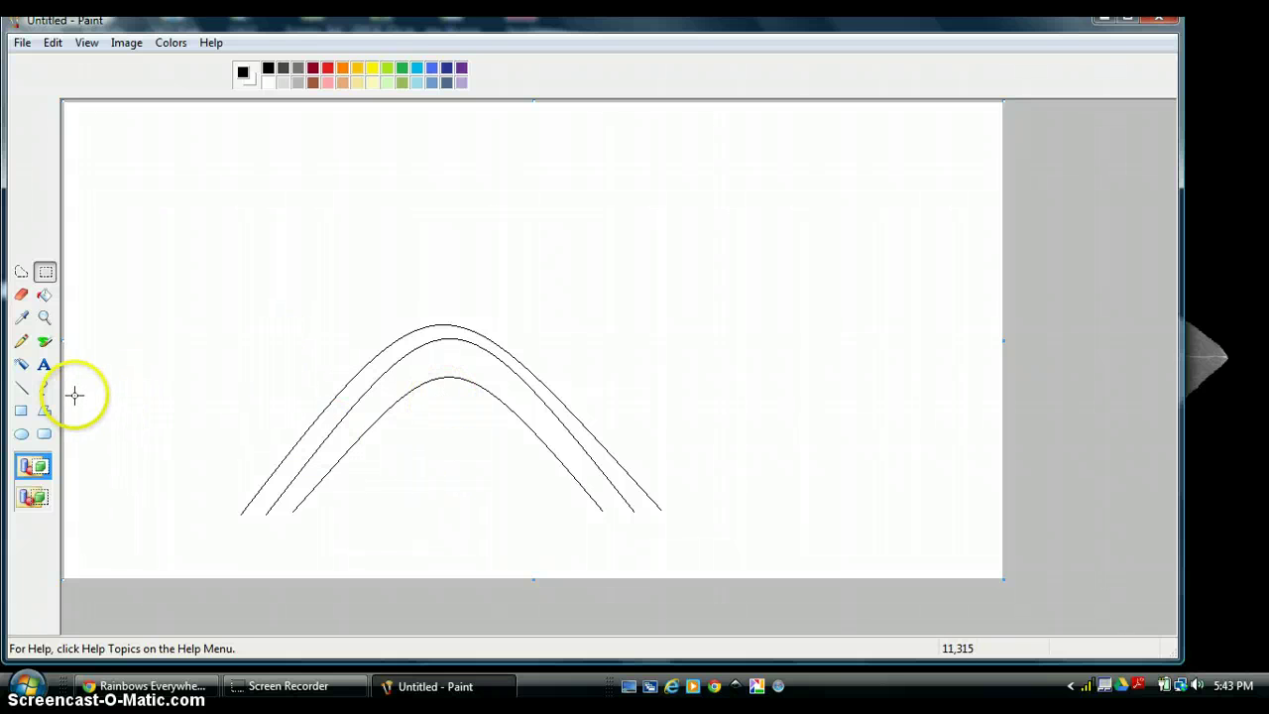
Add two larger curved arches outside the existing three, about 531 px and 596 px wide, bent upward to follow their shape
left_click(43, 387)
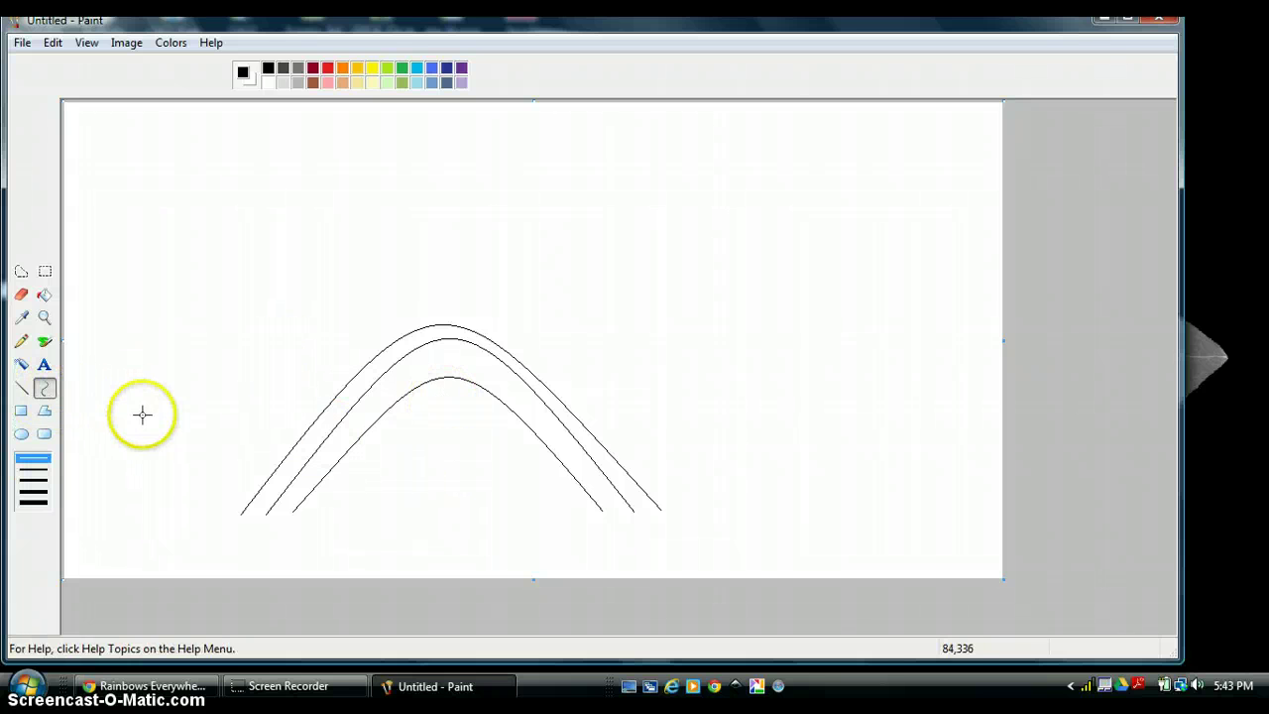
left_click_drag(207, 515, 597, 491)
left_click_drag(682, 508, 697, 511)
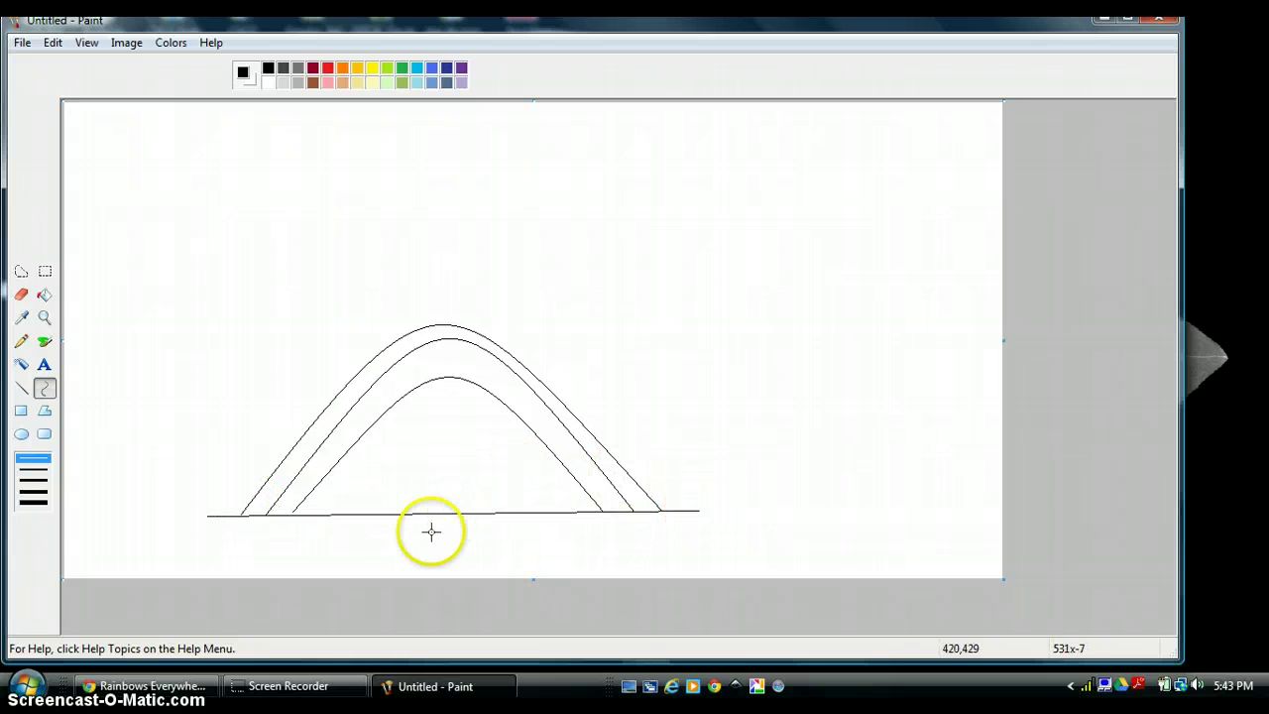
left_click_drag(447, 515, 438, 224)
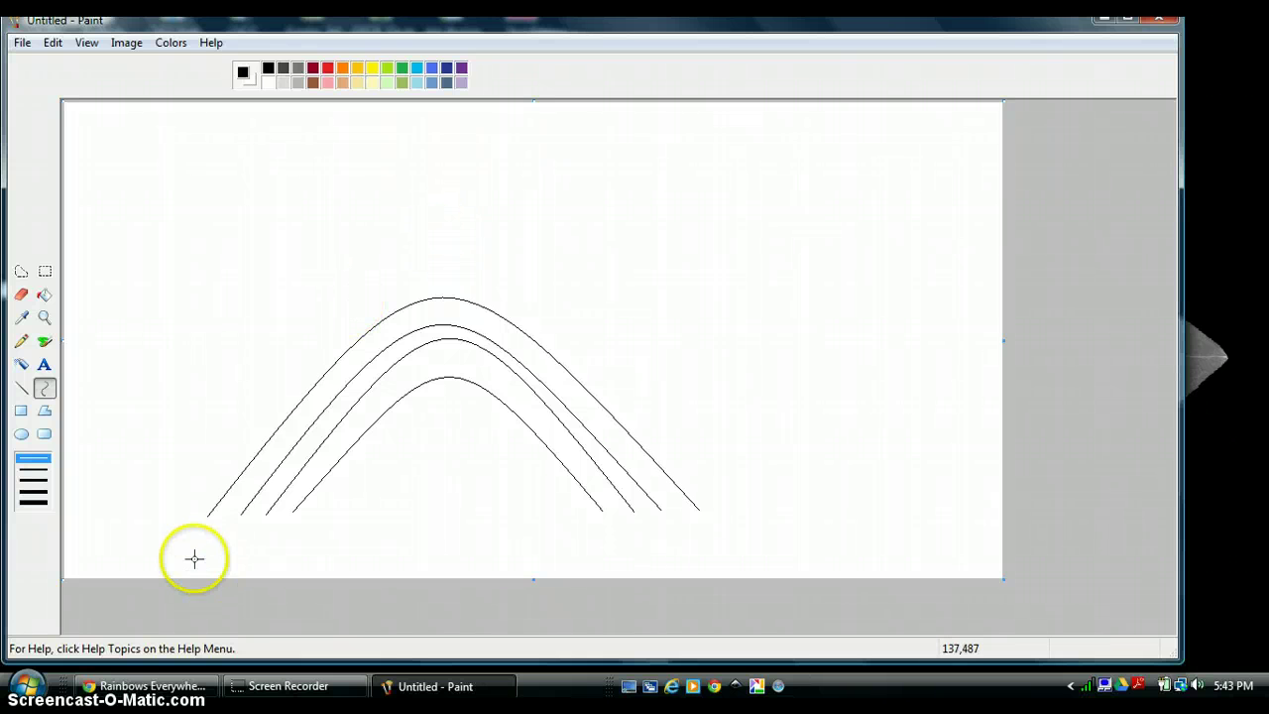
left_click_drag(179, 515, 731, 509)
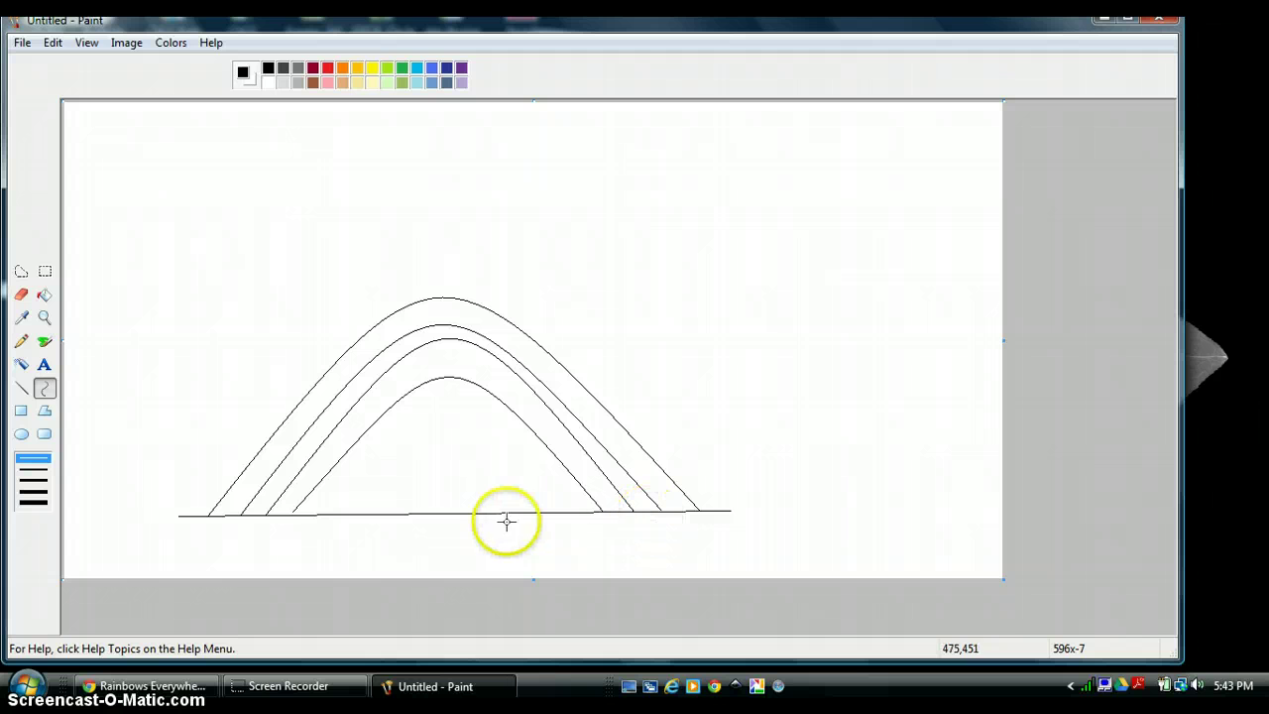
left_click_drag(476, 514, 444, 178)
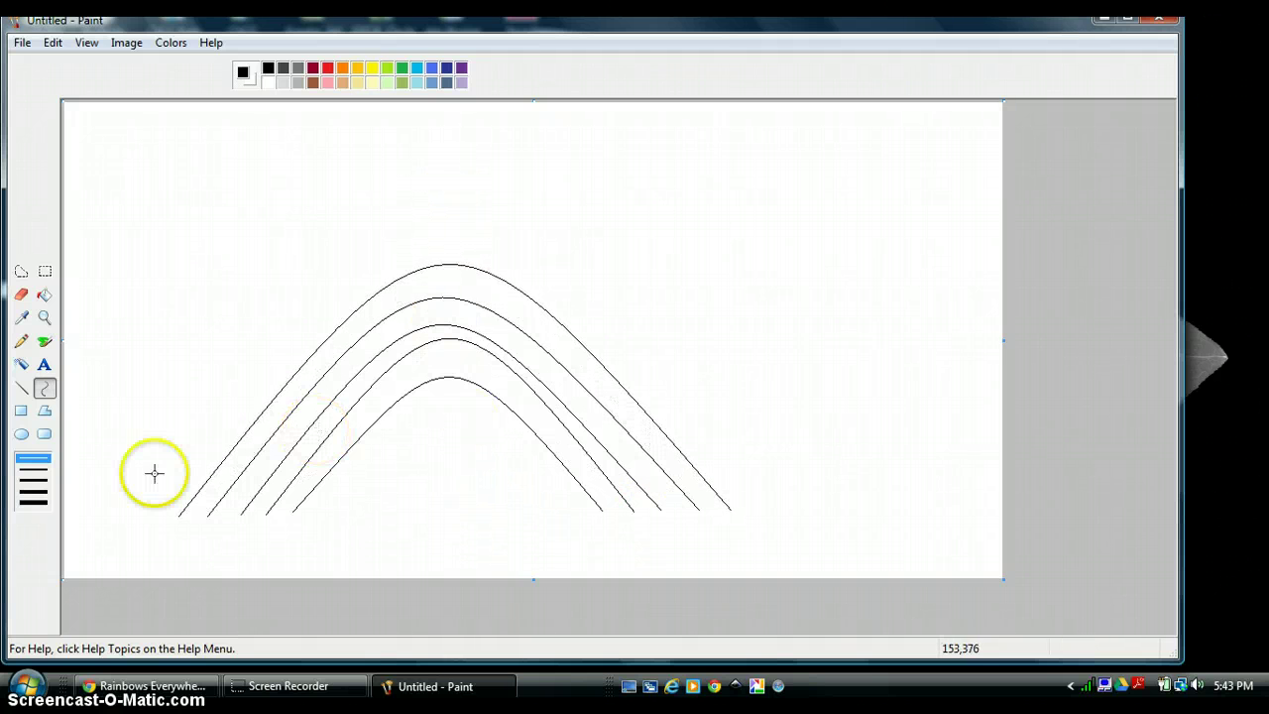
Add two more curved arches outside the existing five, about 655 px and 735 px wide
left_click_drag(147, 516, 753, 505)
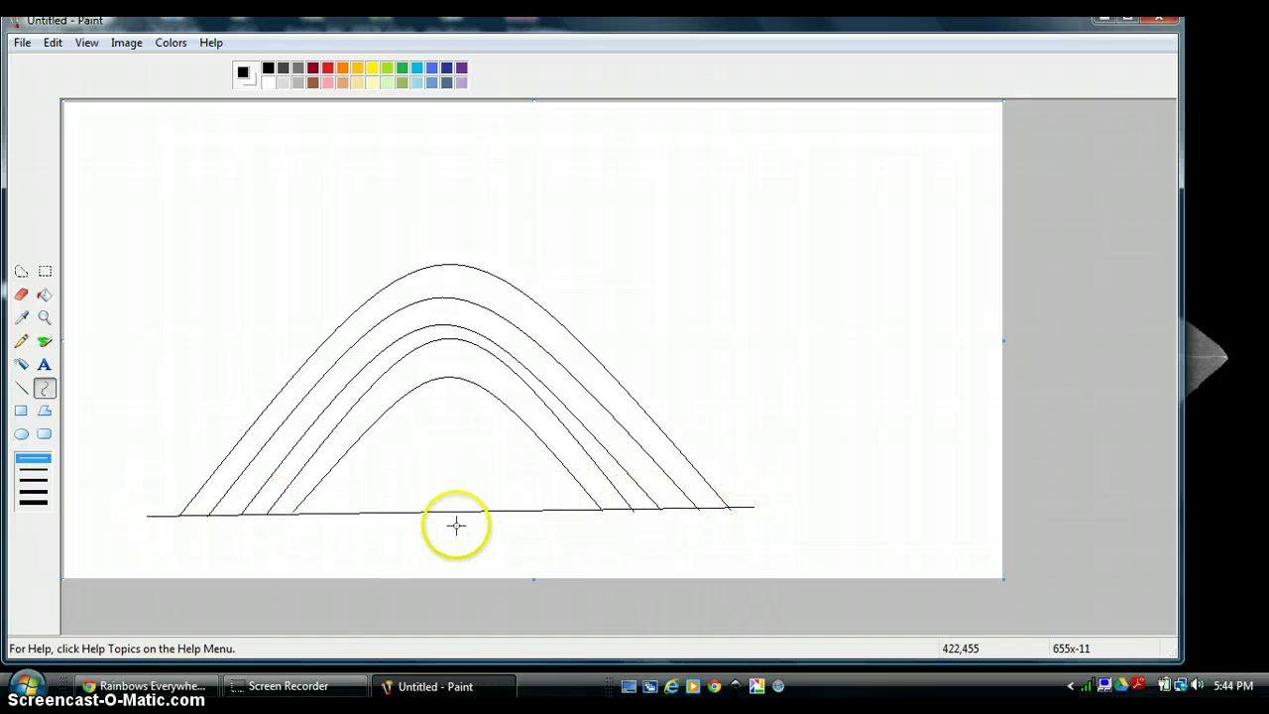
left_click_drag(455, 512, 455, 511)
left_click_drag(443, 382, 446, 135)
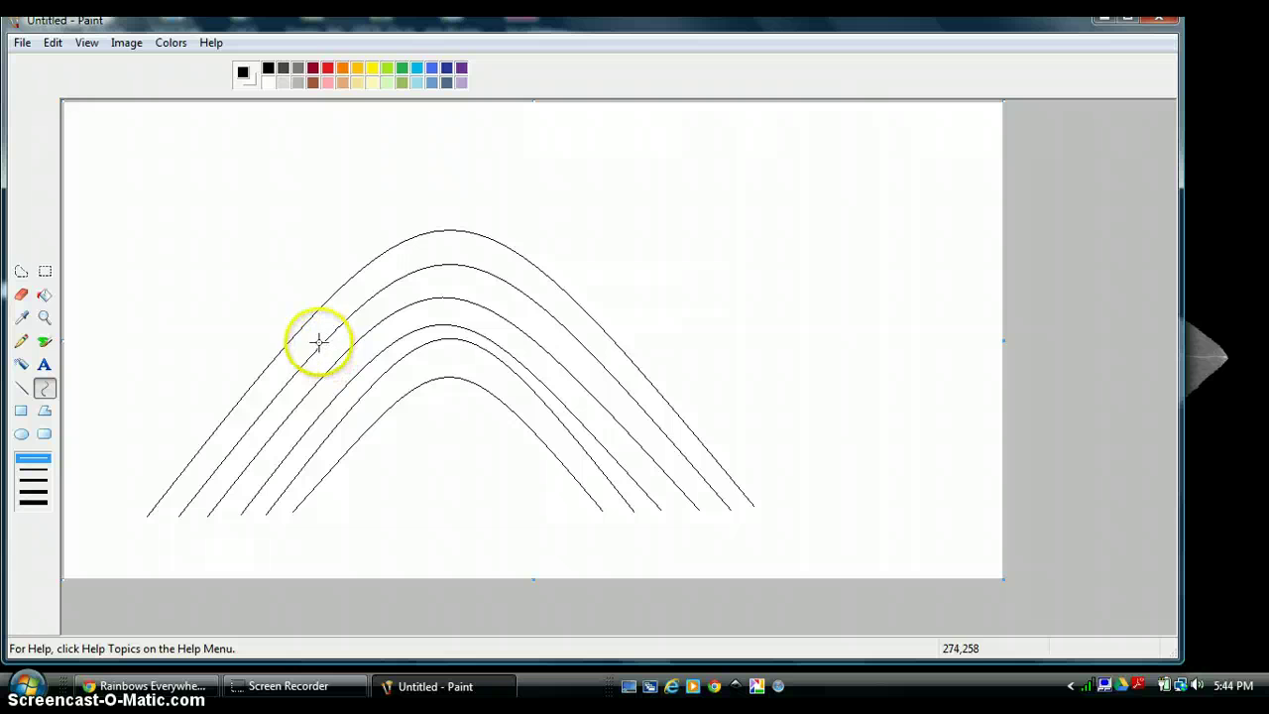
left_click_drag(113, 517, 795, 500)
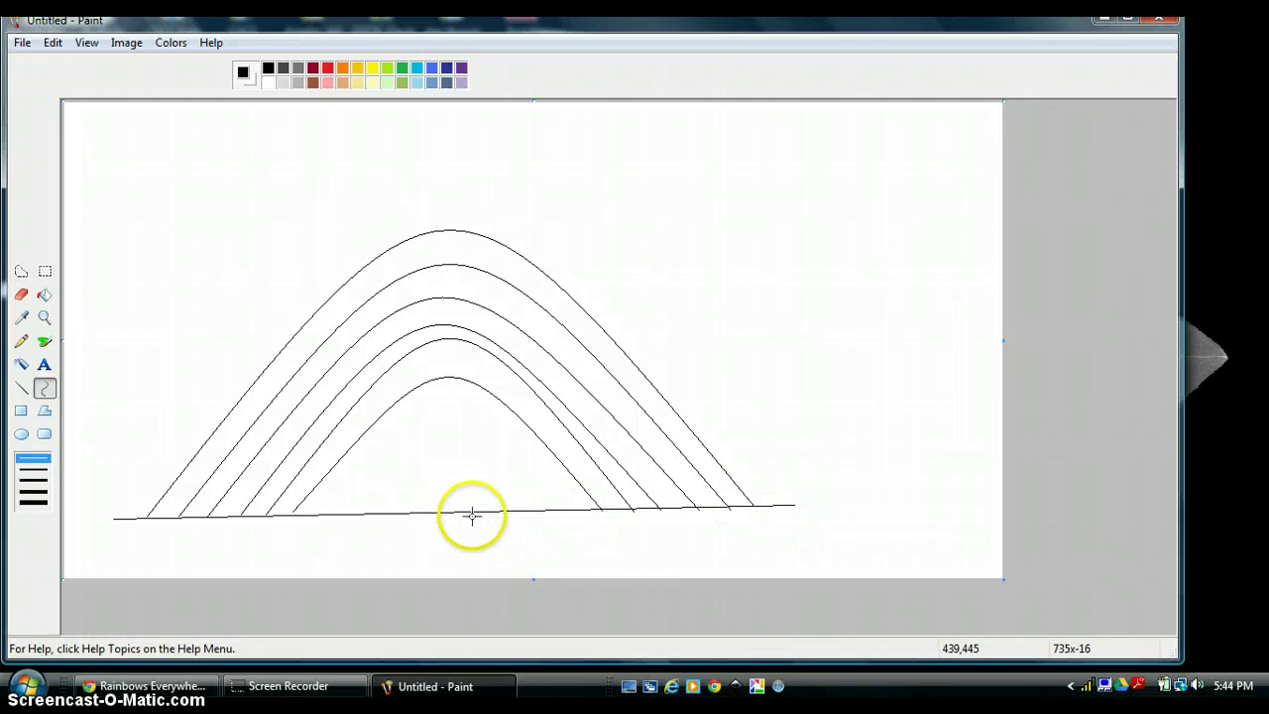
left_click_drag(470, 511, 445, 122)
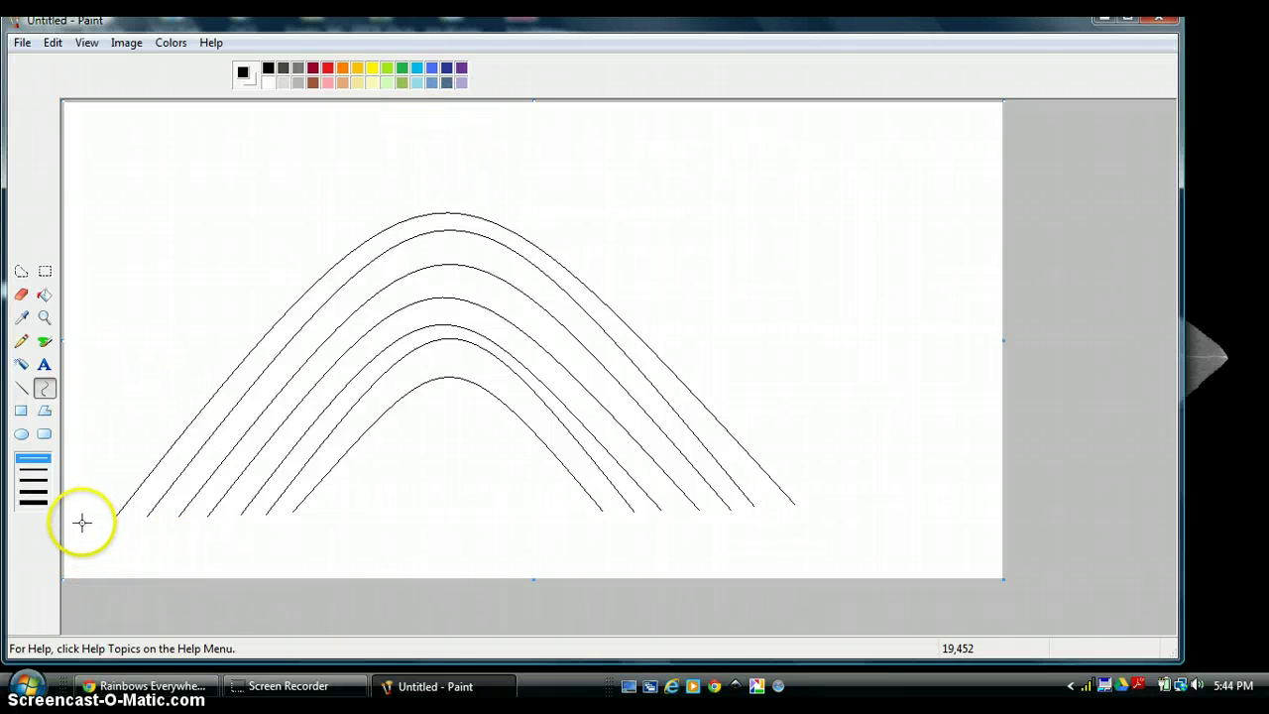
left_click_drag(82, 522, 825, 510)
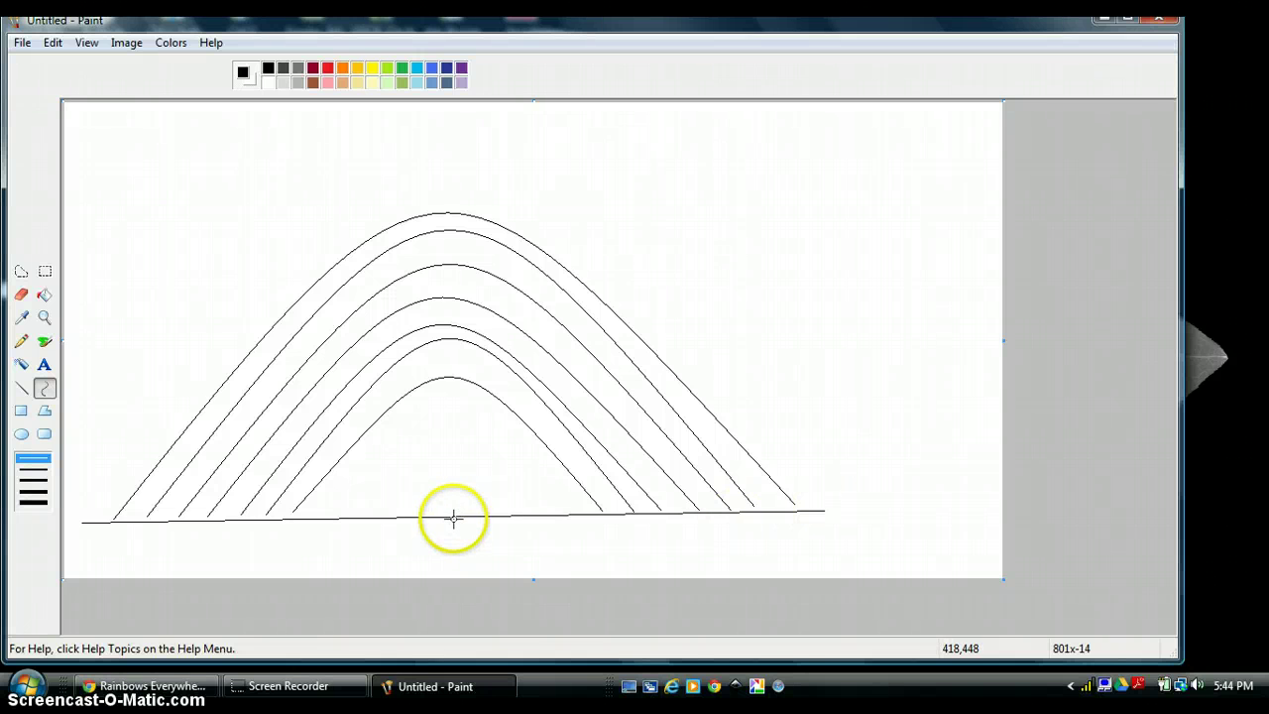
left_click_drag(453, 516, 449, 72)
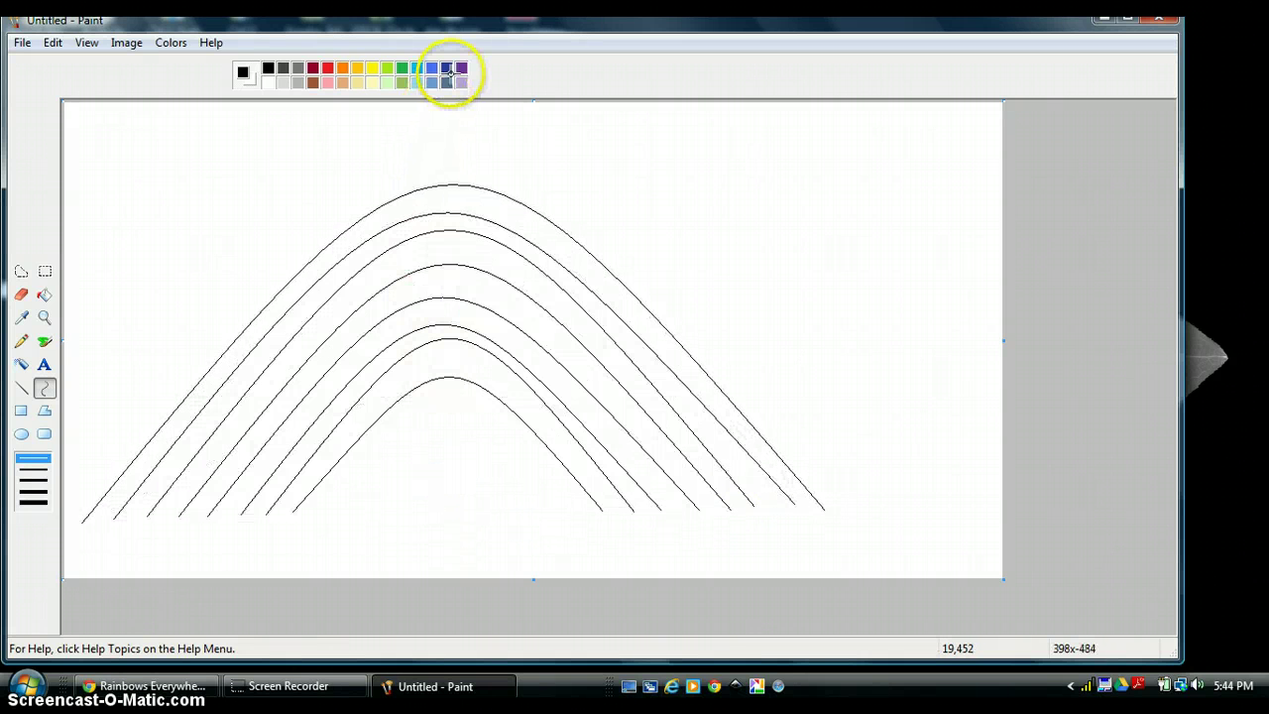
left_click(430, 155)
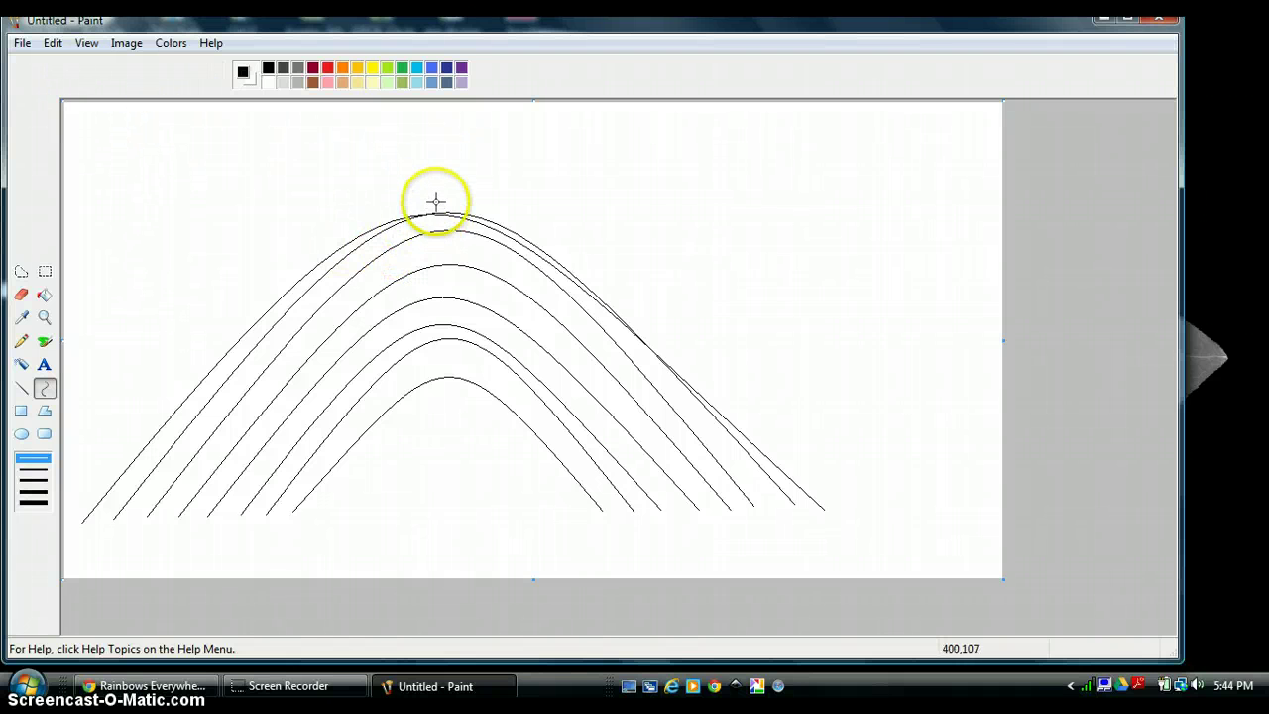
left_click(53, 43)
left_click(59, 63)
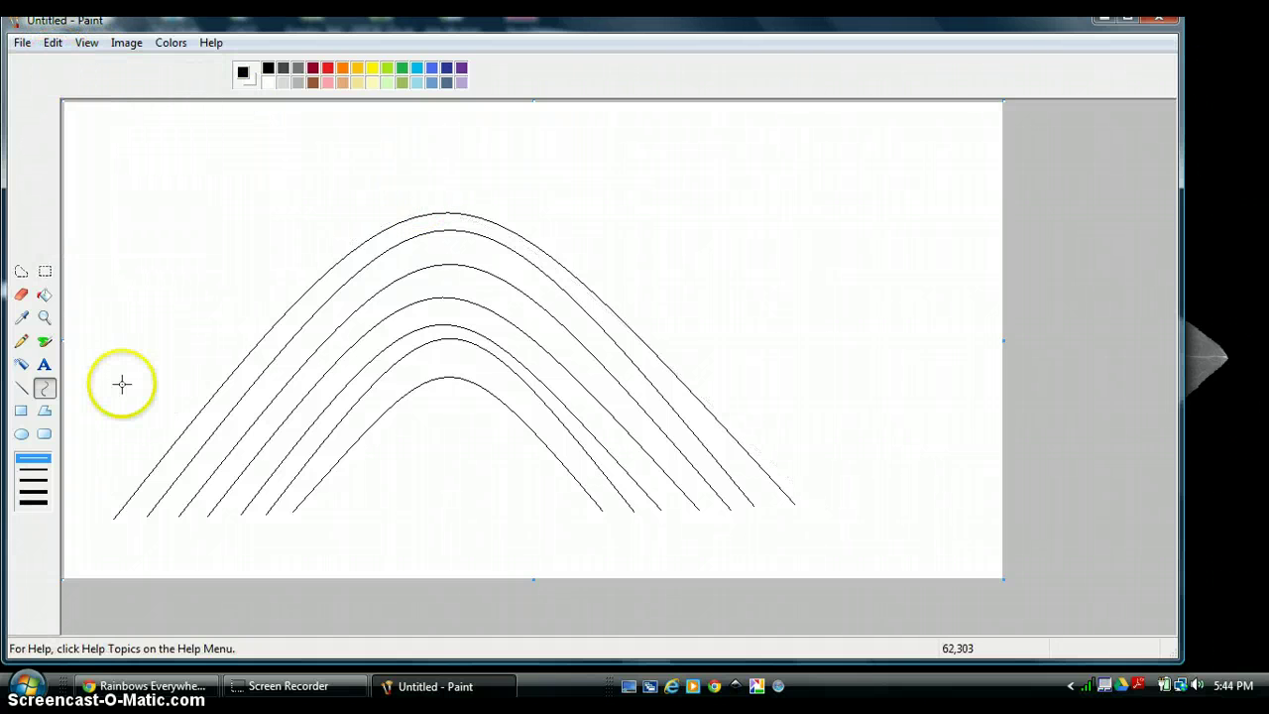
Draw the outermost arch about 833 px wide with the Curve tool, peaking just above the seventh arch
left_click_drag(86, 516, 855, 504)
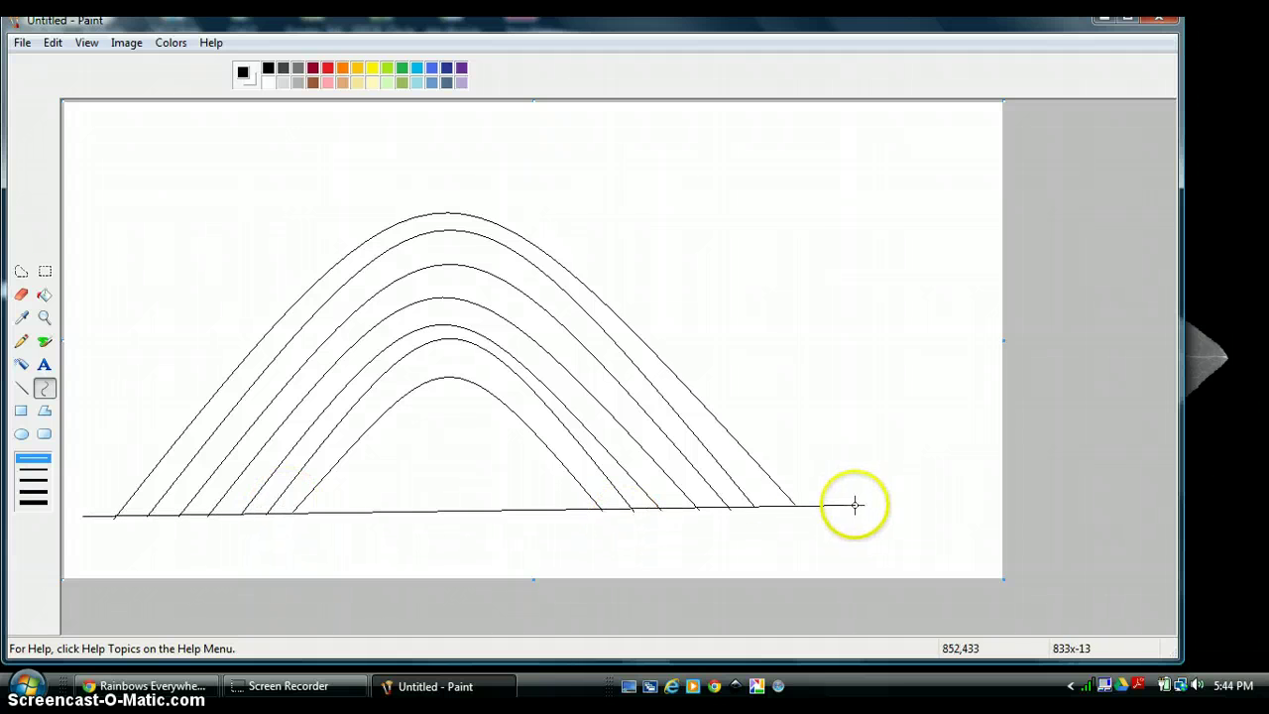
left_click_drag(437, 515, 423, 92)
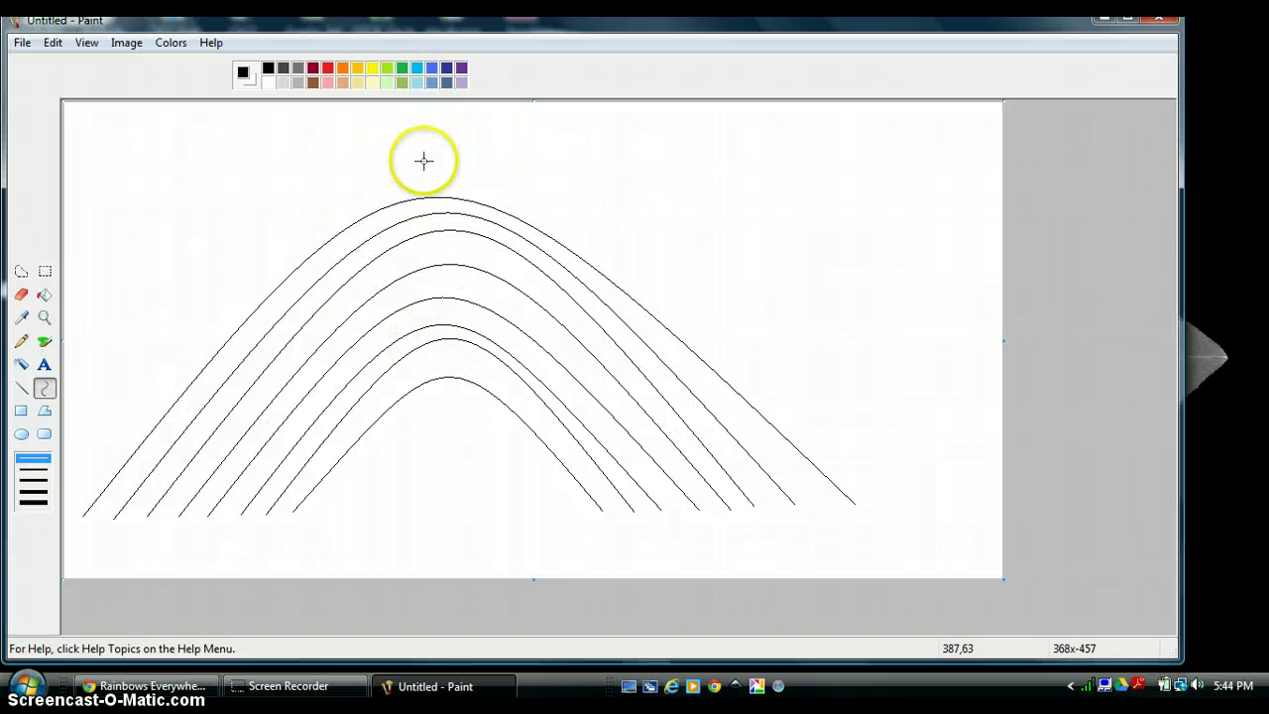
left_click(436, 105)
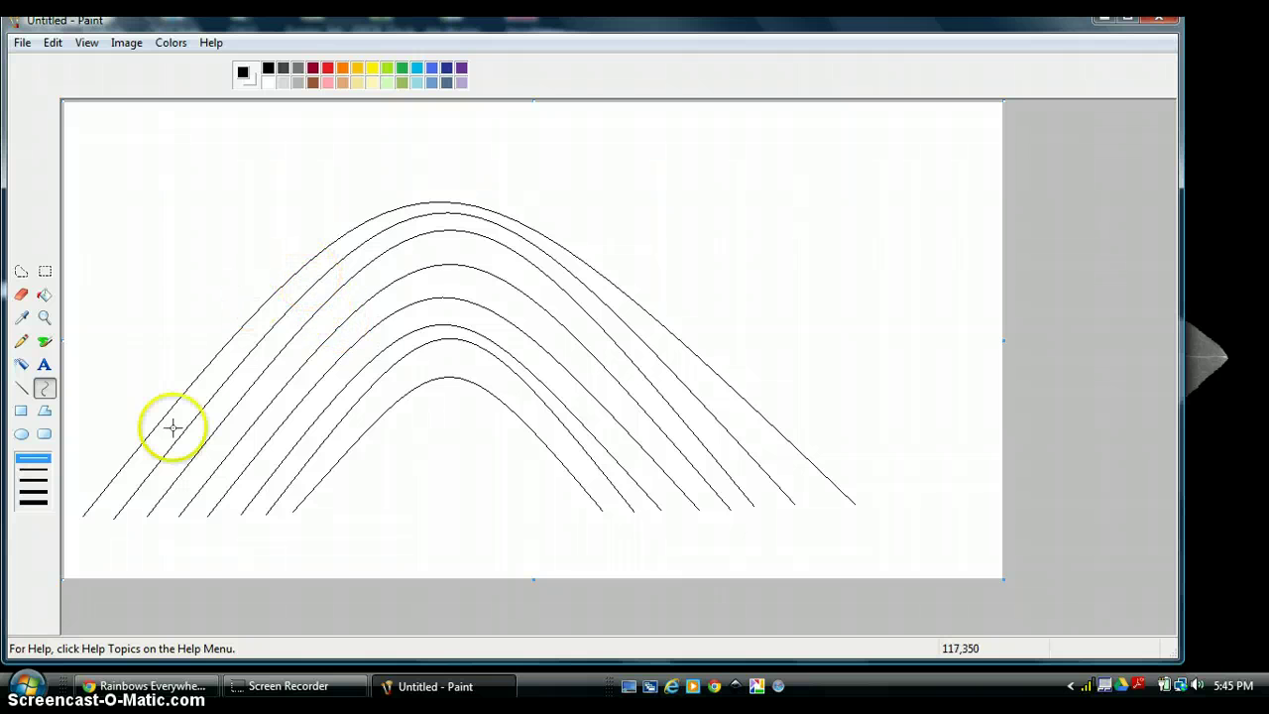
Close the arches' open ends with a straight line across the left feet and another across the right feet
left_click(24, 390)
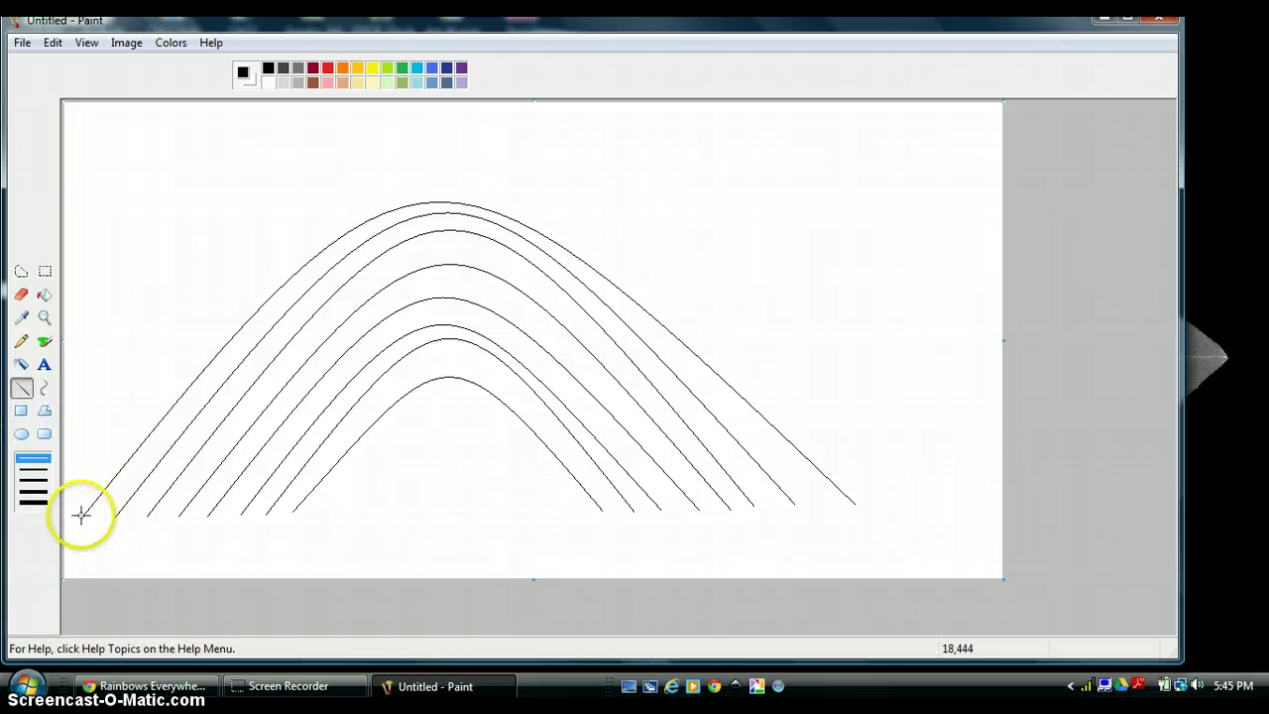
left_click_drag(82, 513, 295, 510)
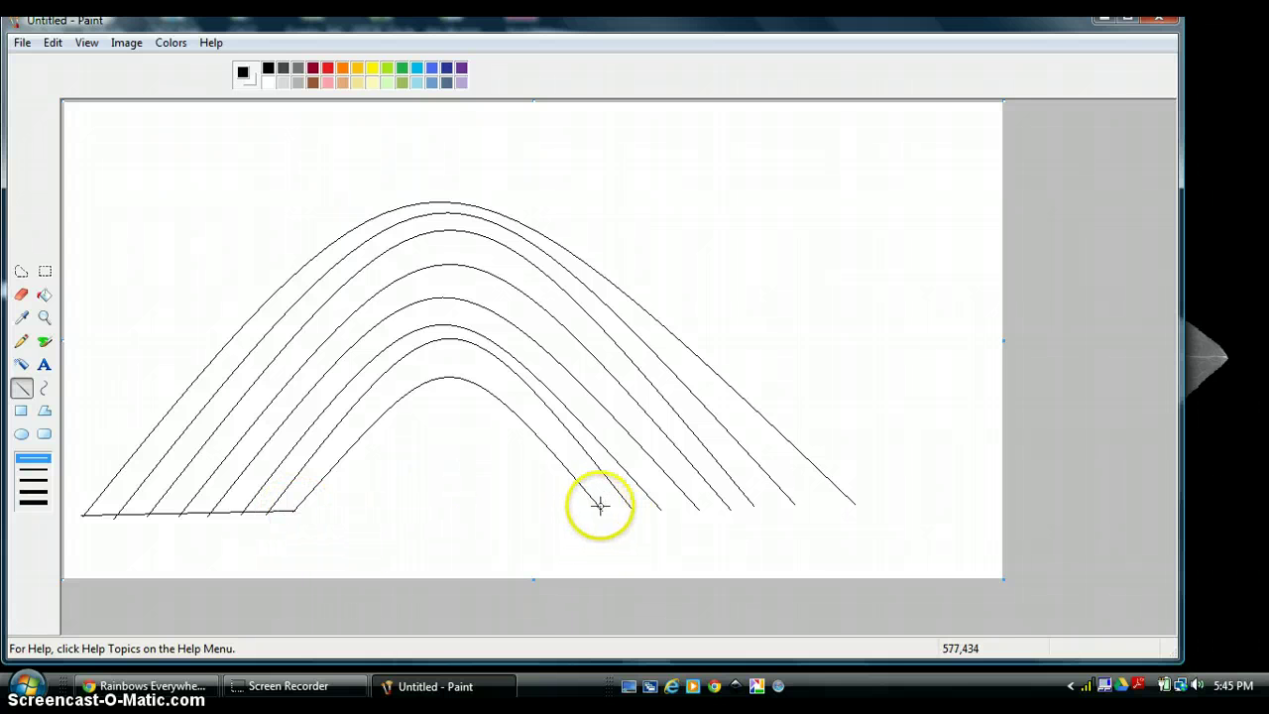
left_click_drag(598, 508, 854, 499)
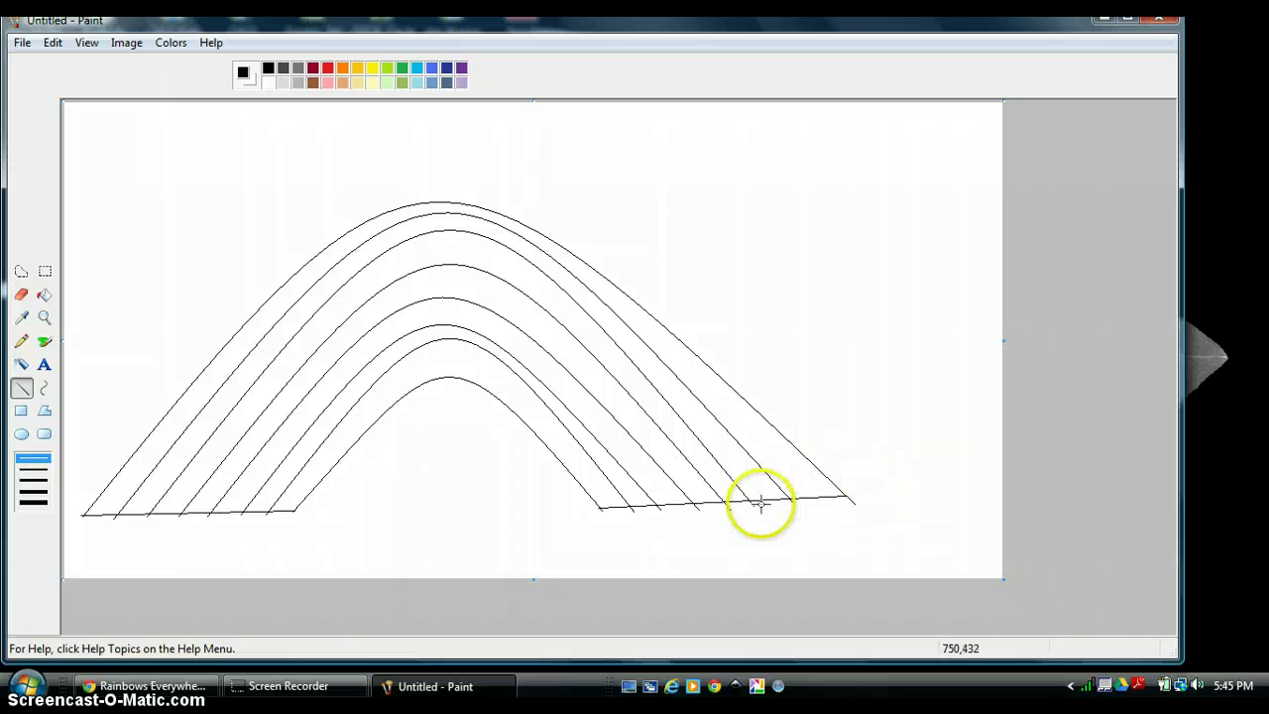
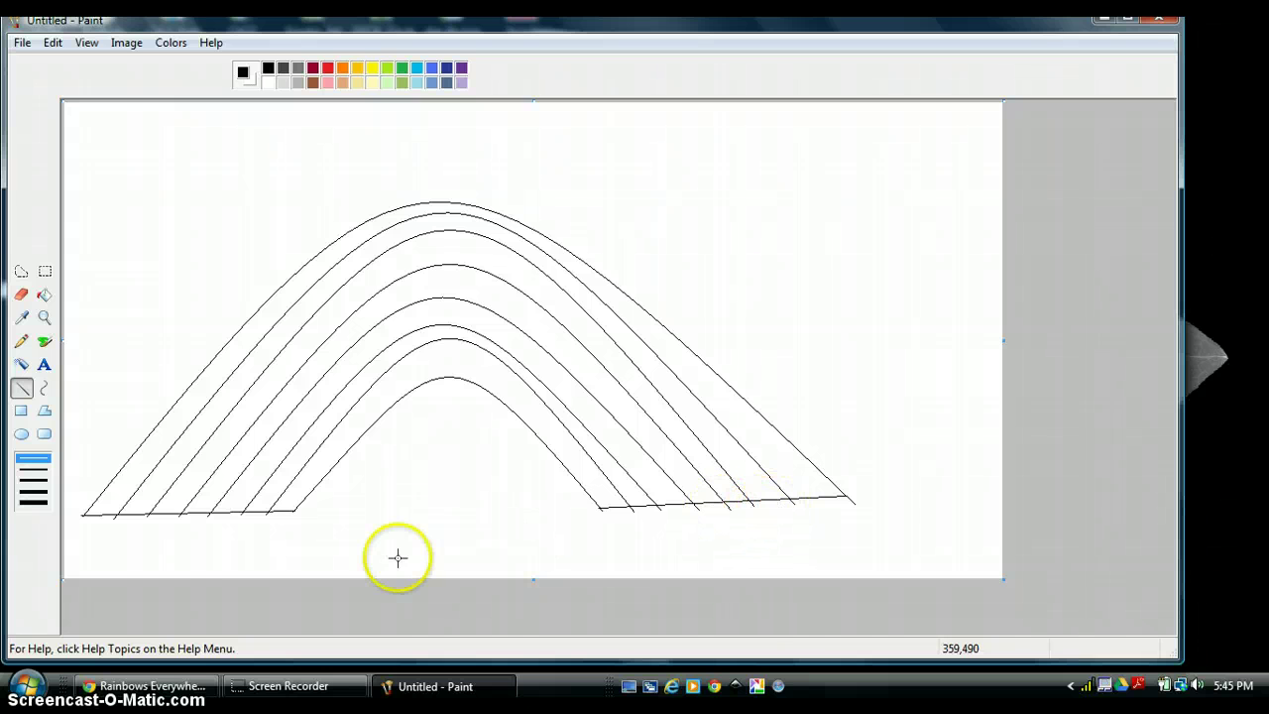
Erase the line ends sticking out below the baseline at the arches' right feet and fill the innermost band with red
left_click(22, 295)
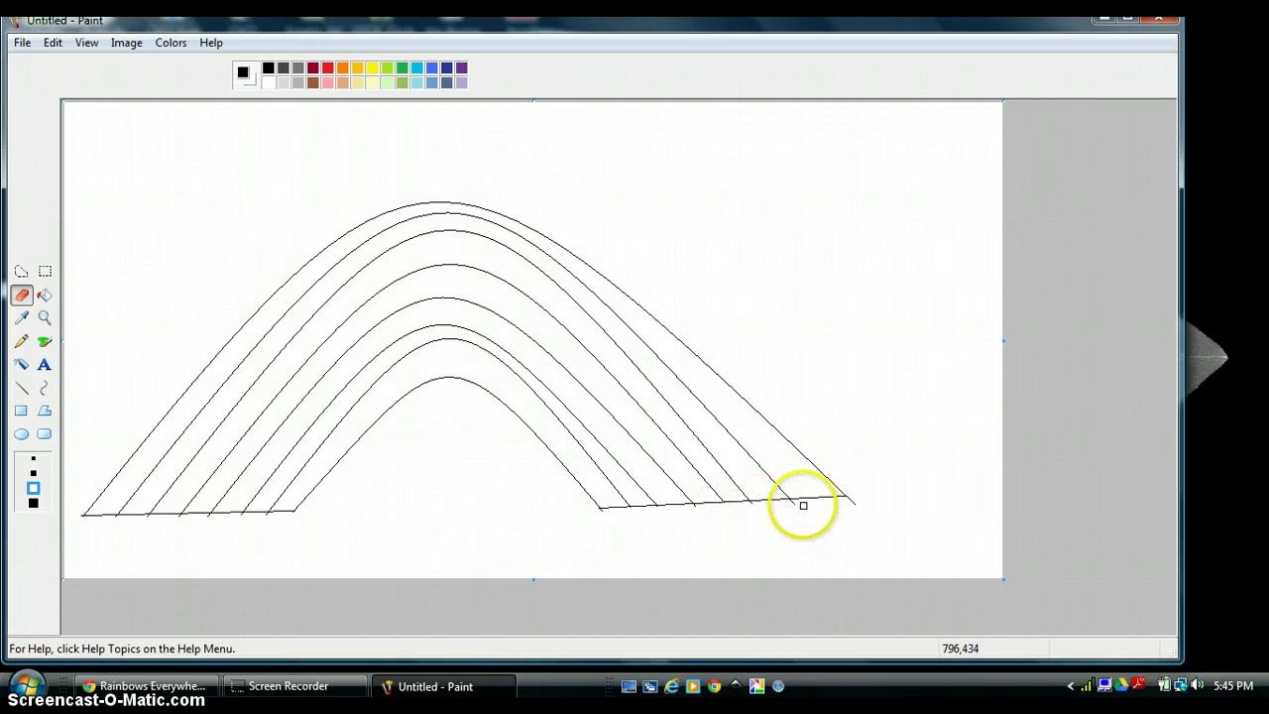
mouse_move(792, 503)
left_mouse_down()
mouse_move(852, 515)
mouse_move(861, 503)
left_mouse_up()
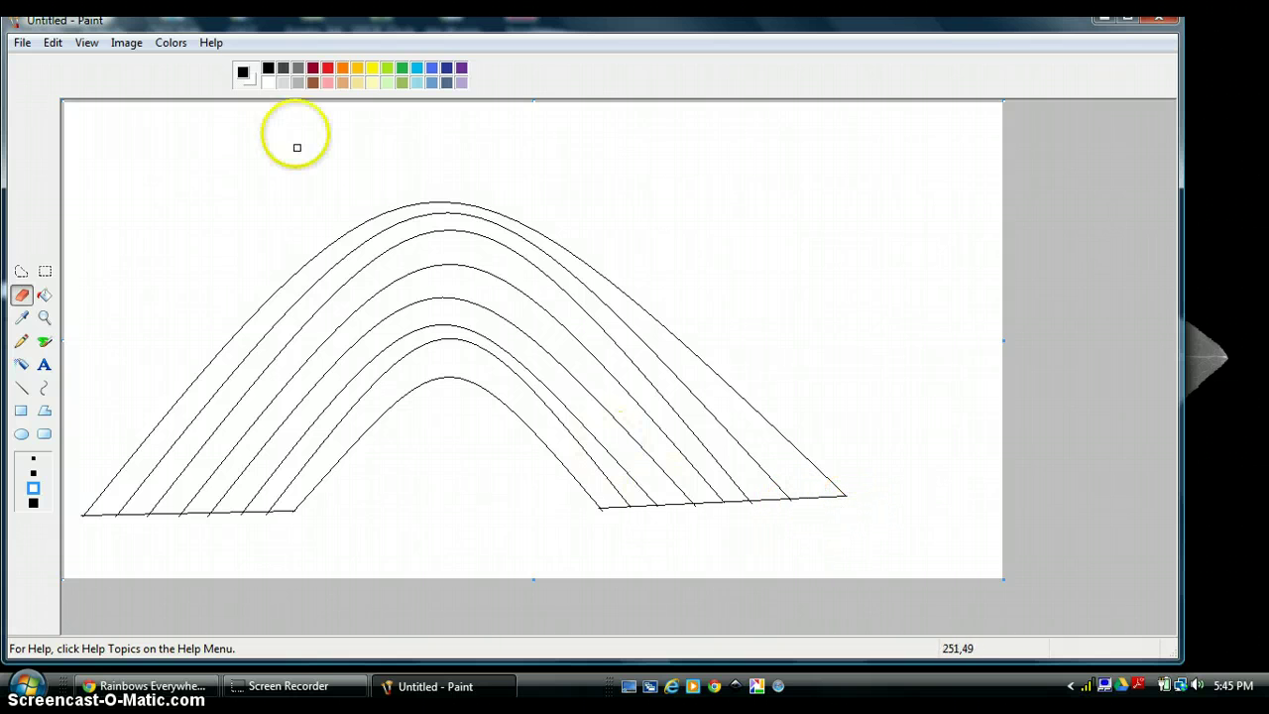
left_click(46, 297)
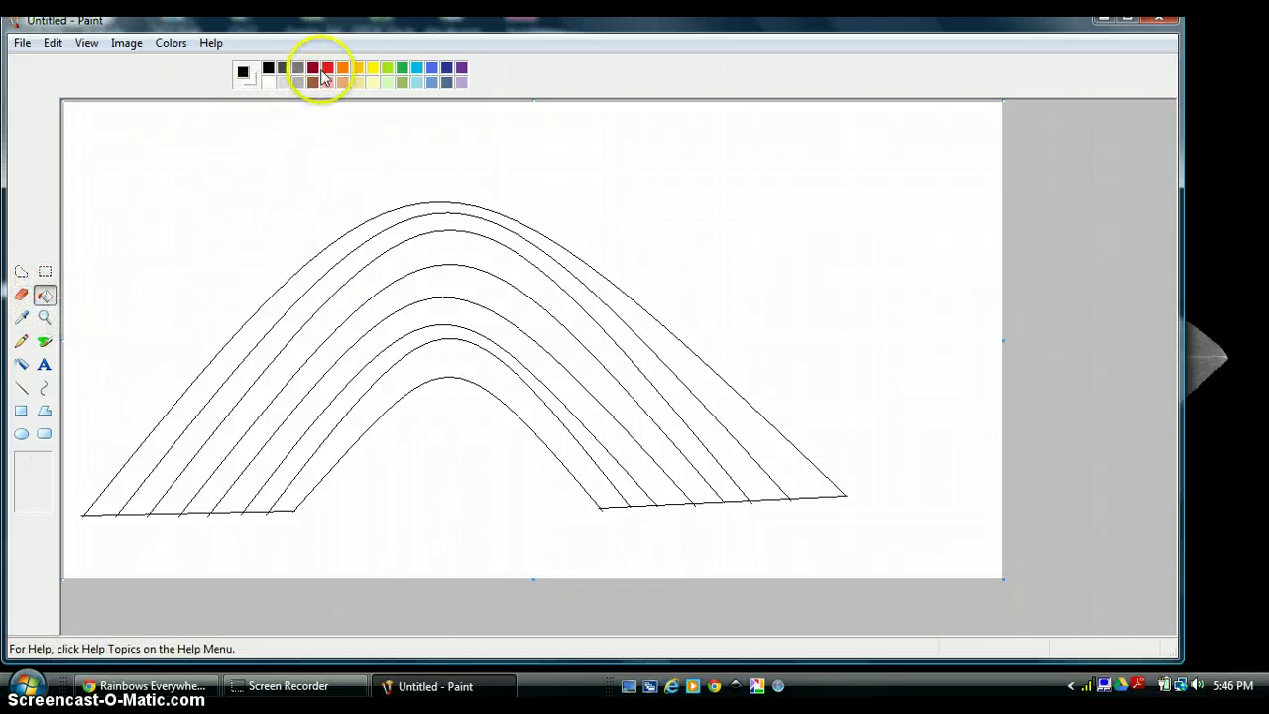
left_click(417, 374)
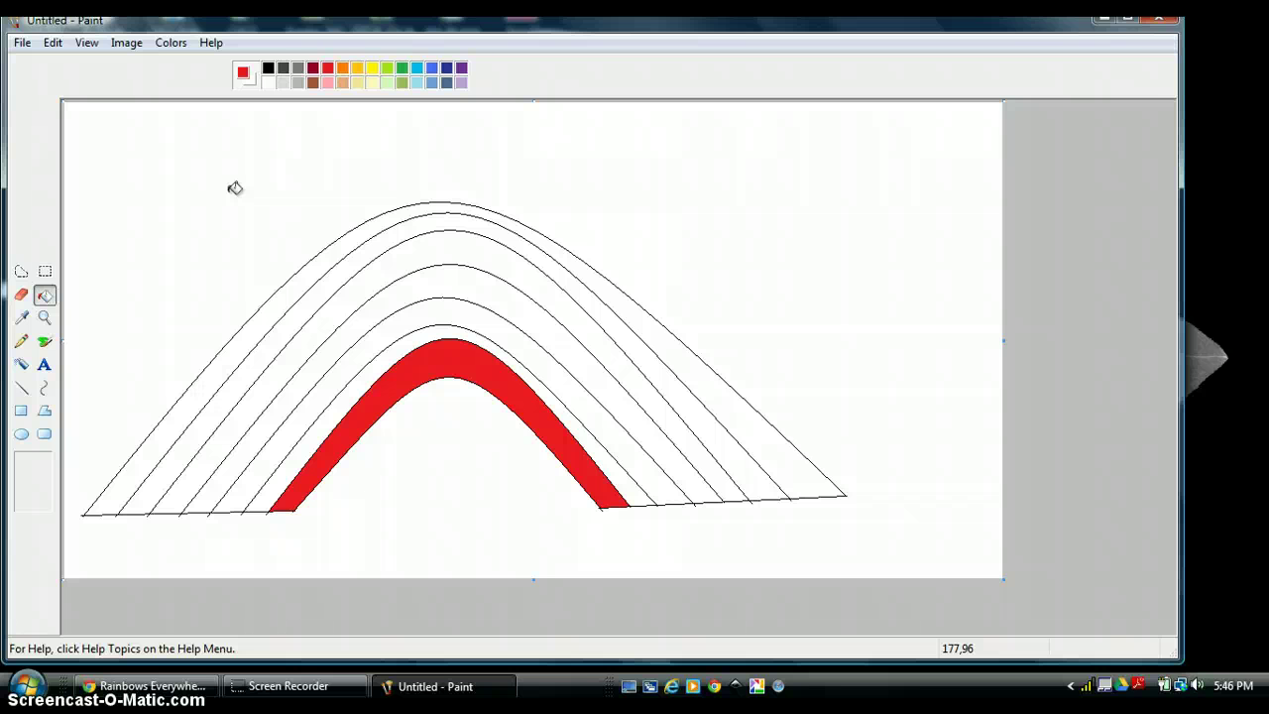
Save the drawing to the Desktop as a JPEG named "rainbow red"
left_click(24, 45)
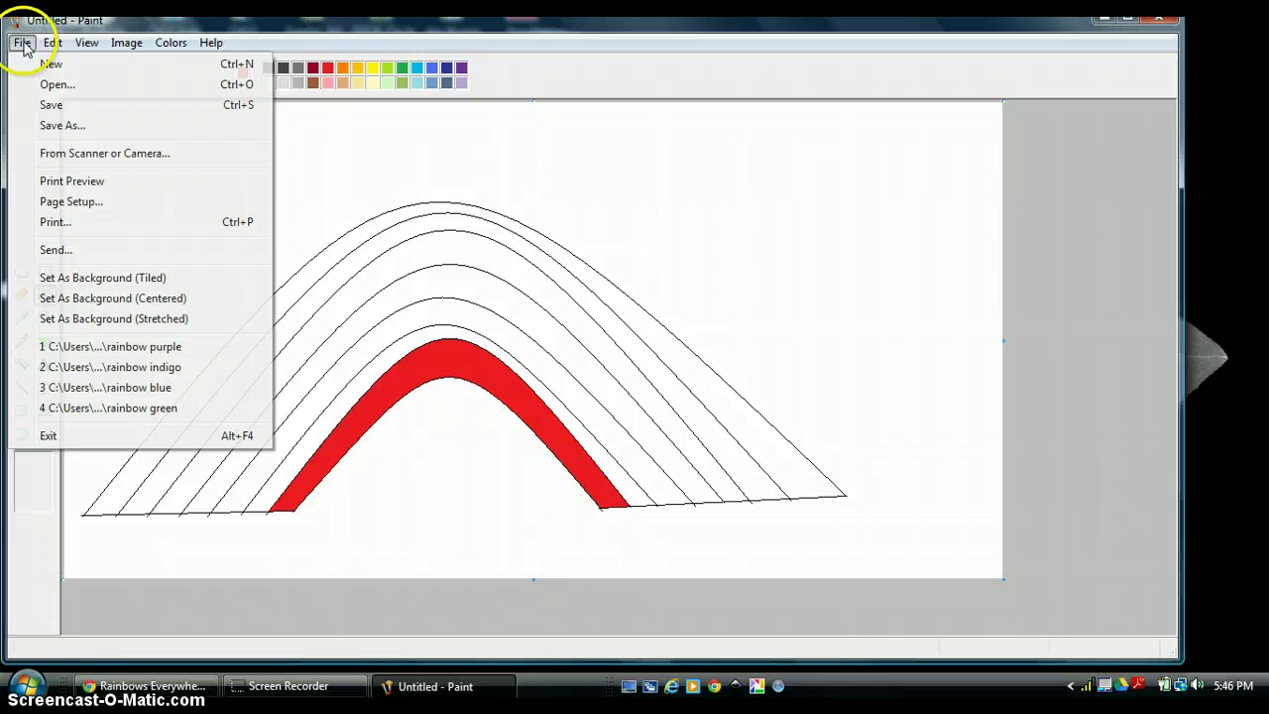
left_click(49, 127)
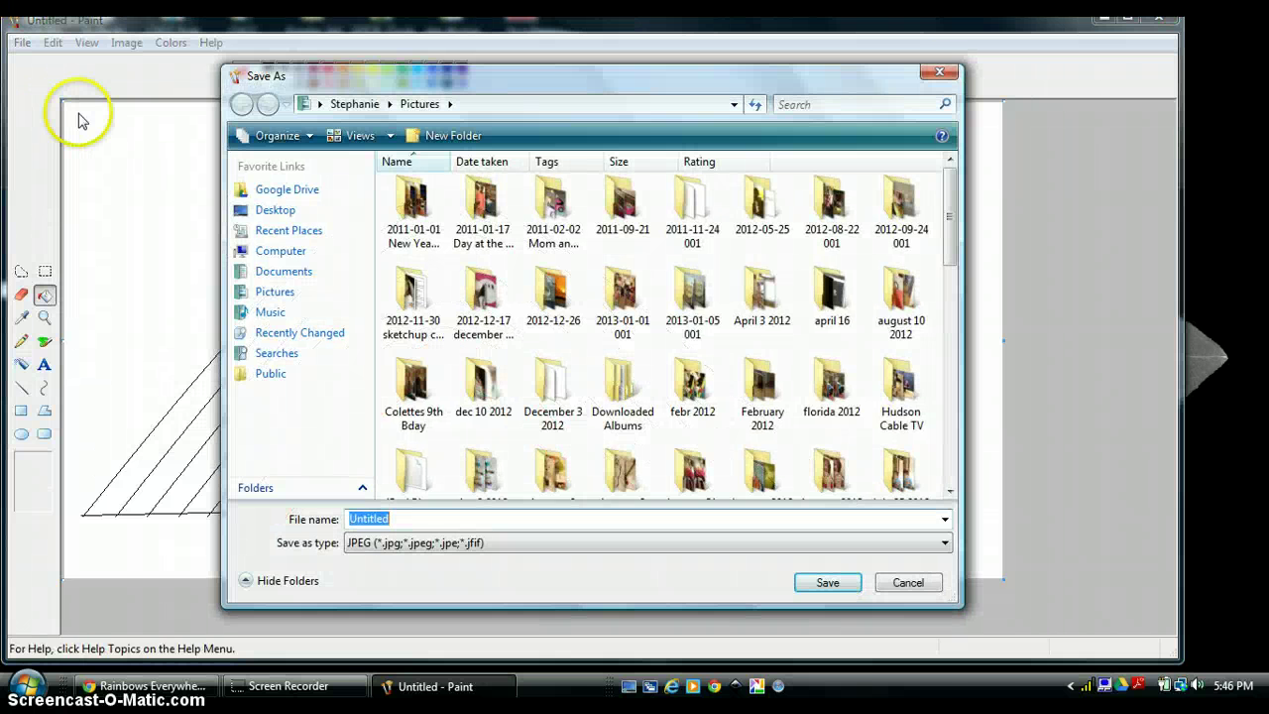
left_click(322, 214)
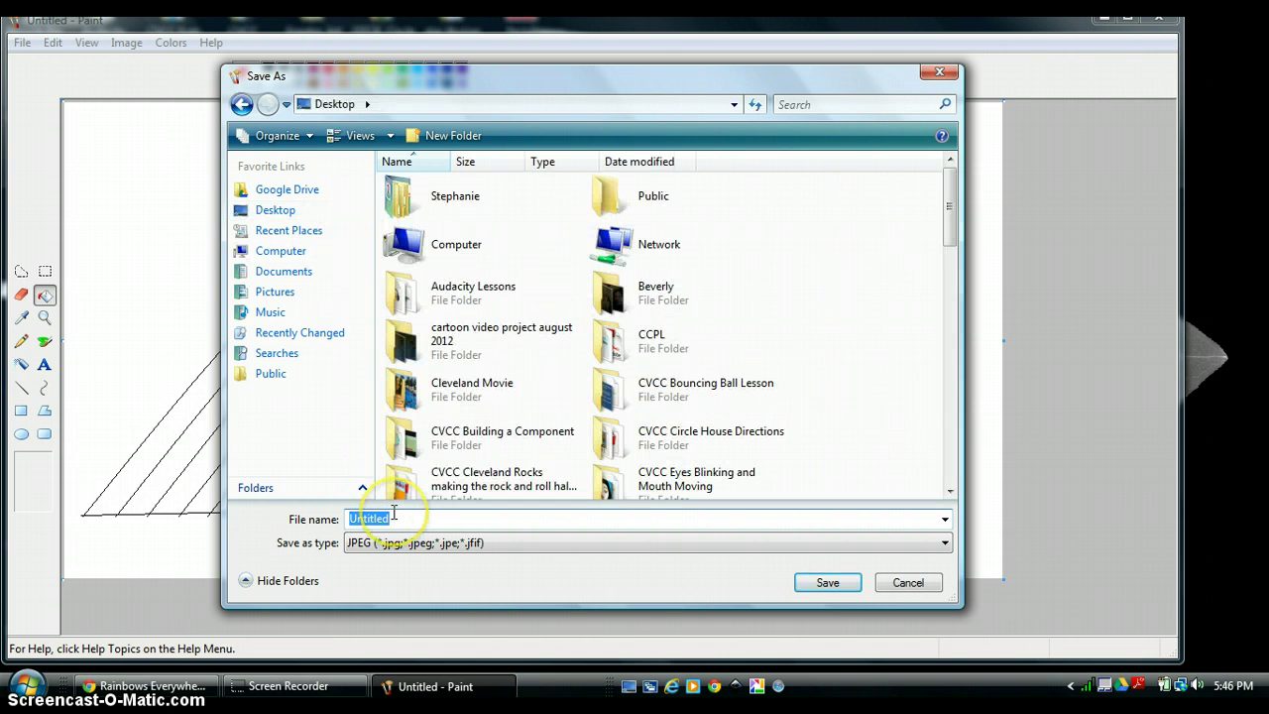
type("rainbow red")
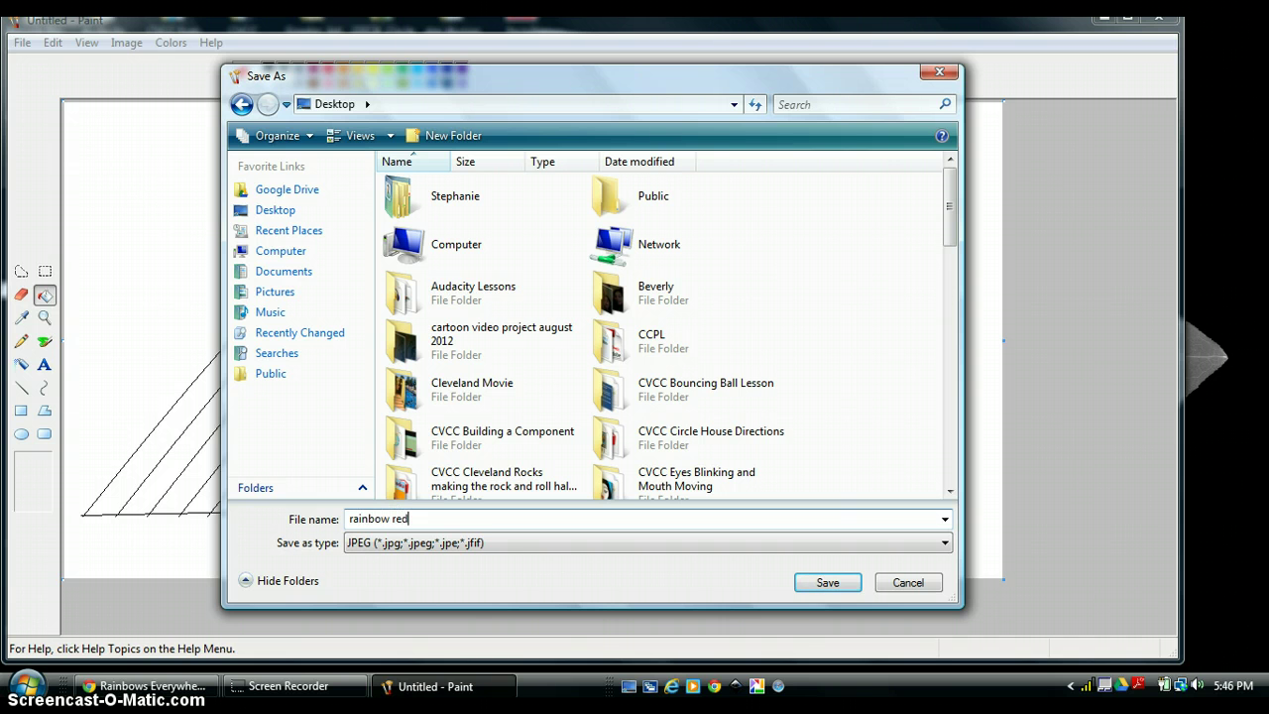
left_click(857, 587)
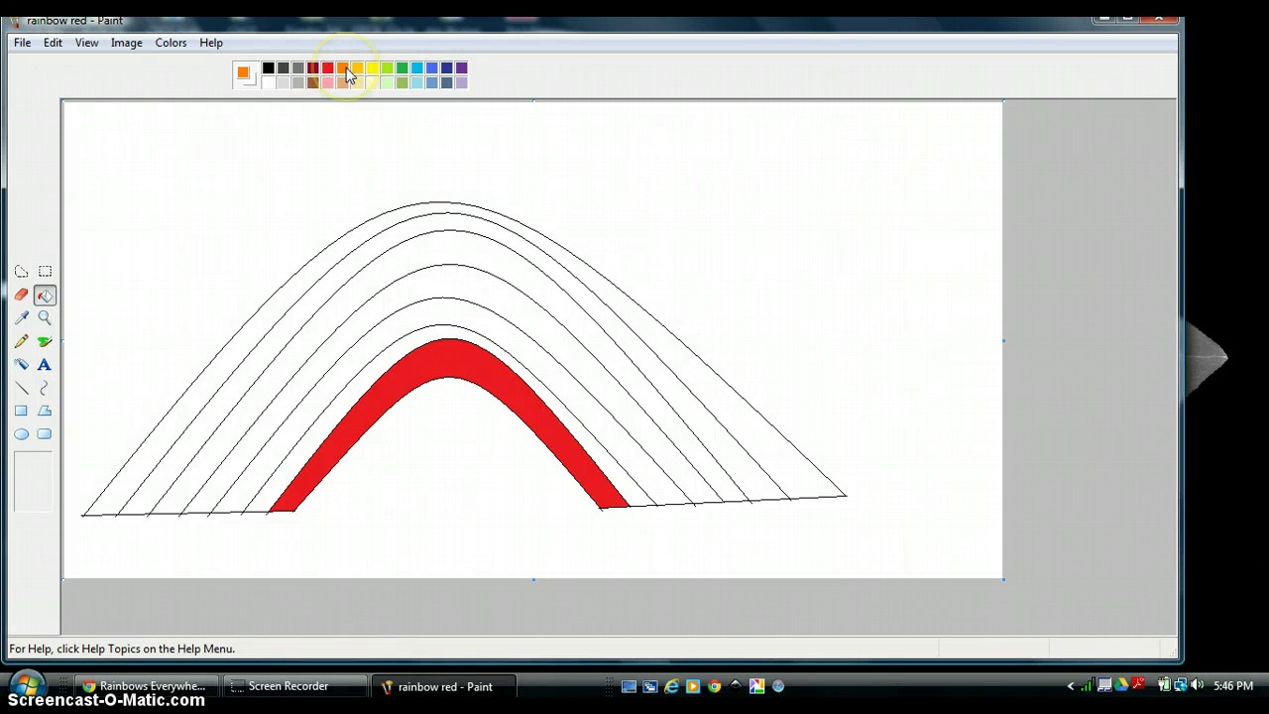
Fill the second band from the inside with orange and save a copy to the Desktop as "rainbow orange"
left_click(393, 354)
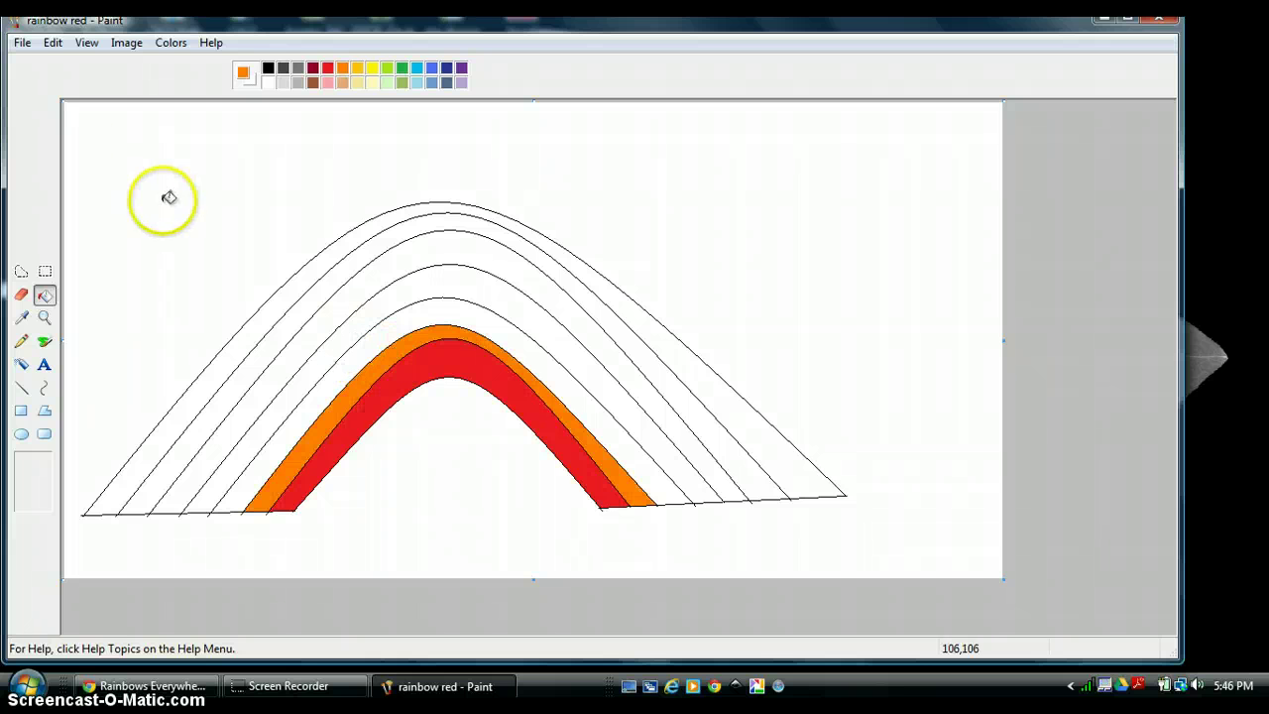
left_click(23, 43)
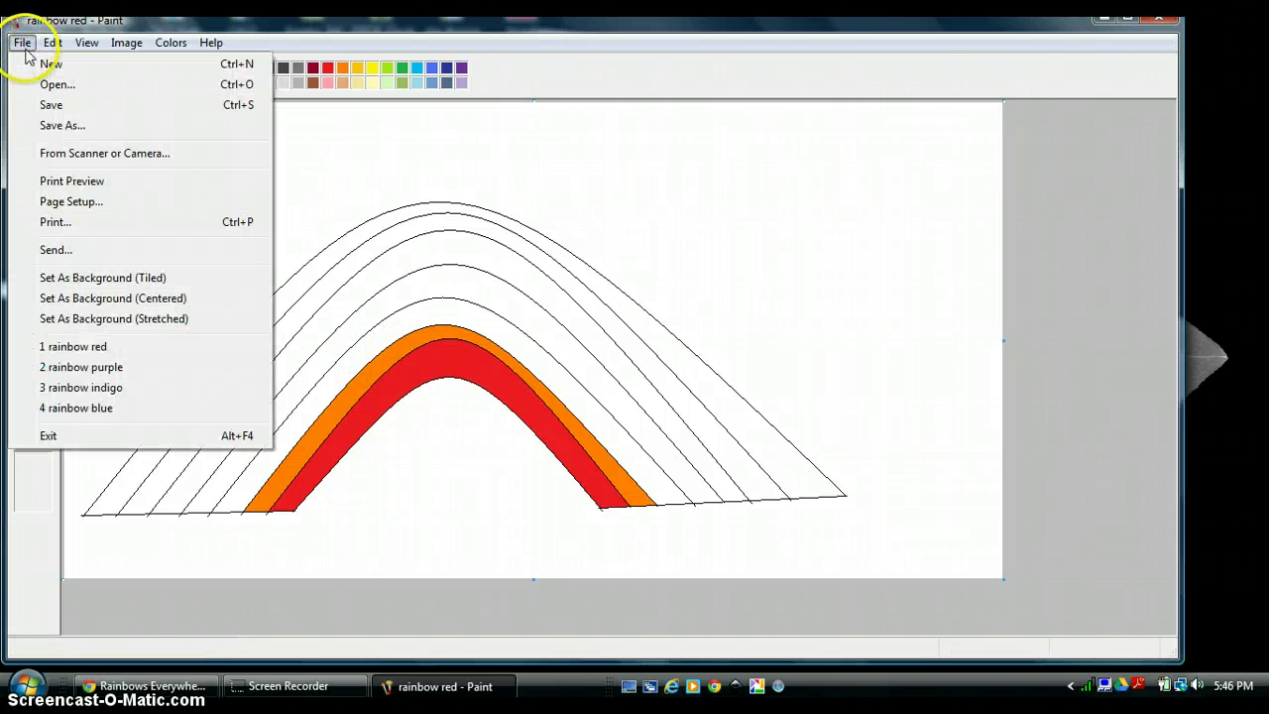
left_click(51, 123)
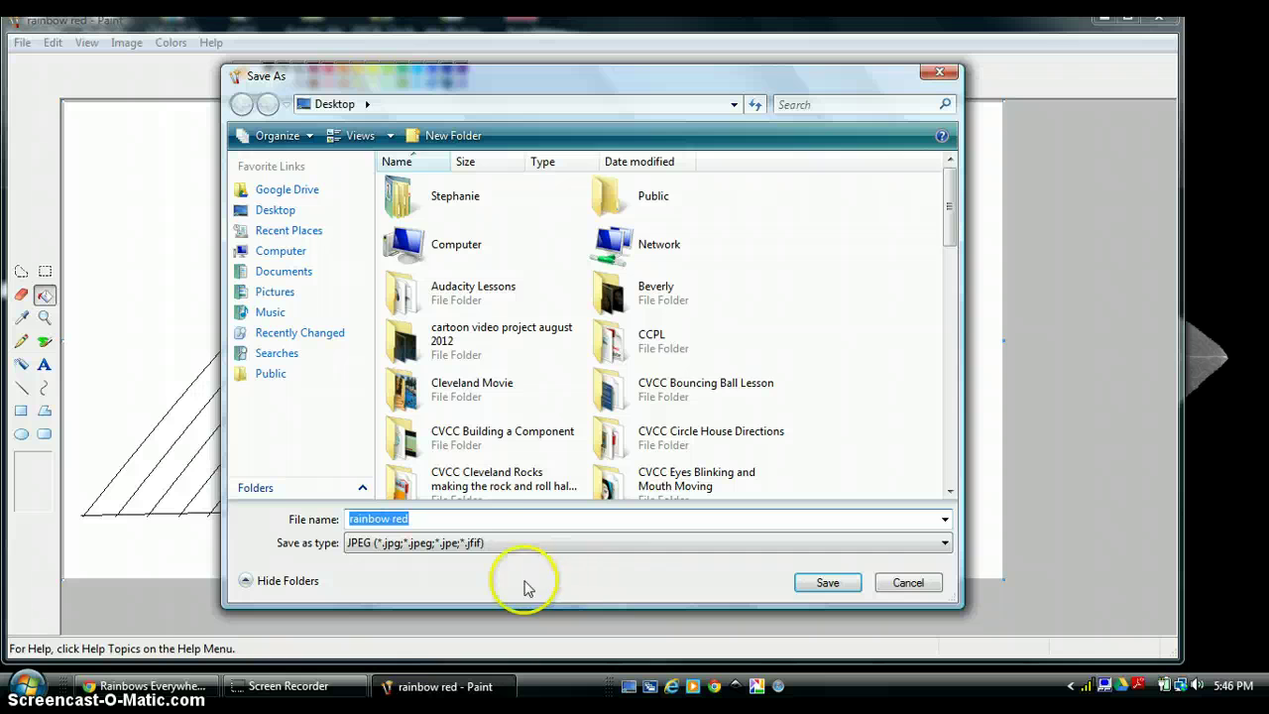
key("BackSpace")
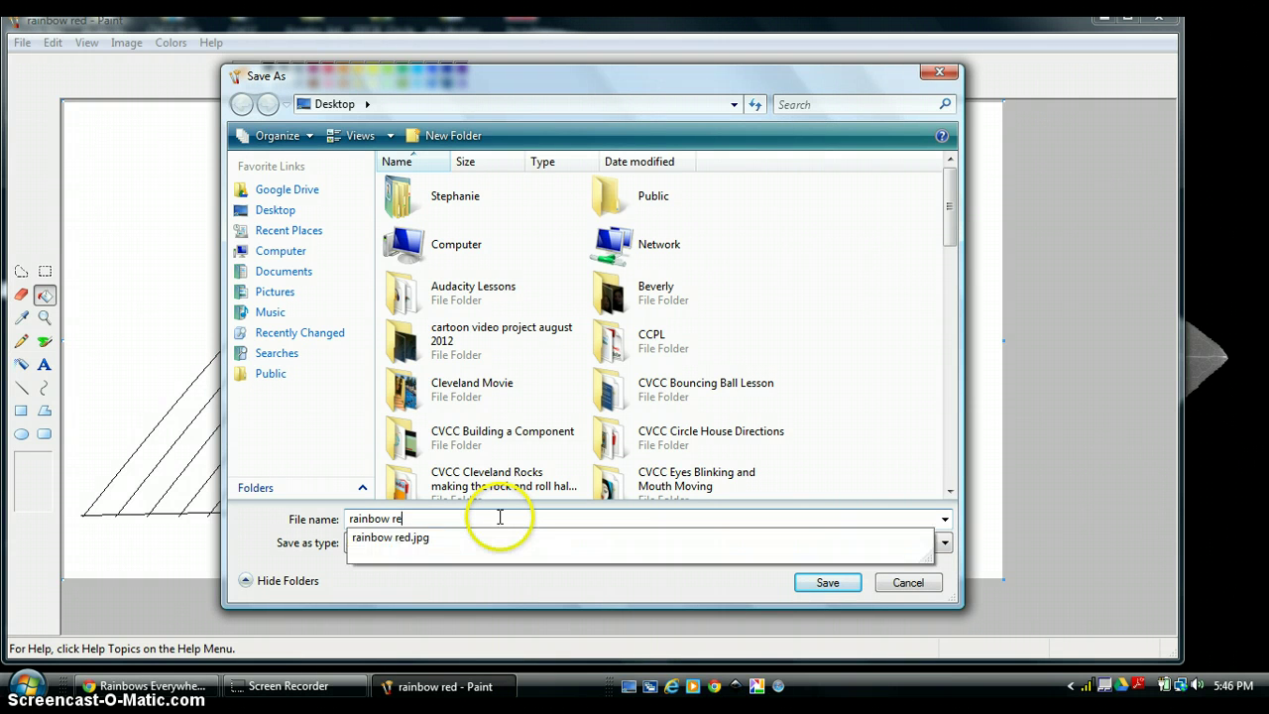
type("oran")
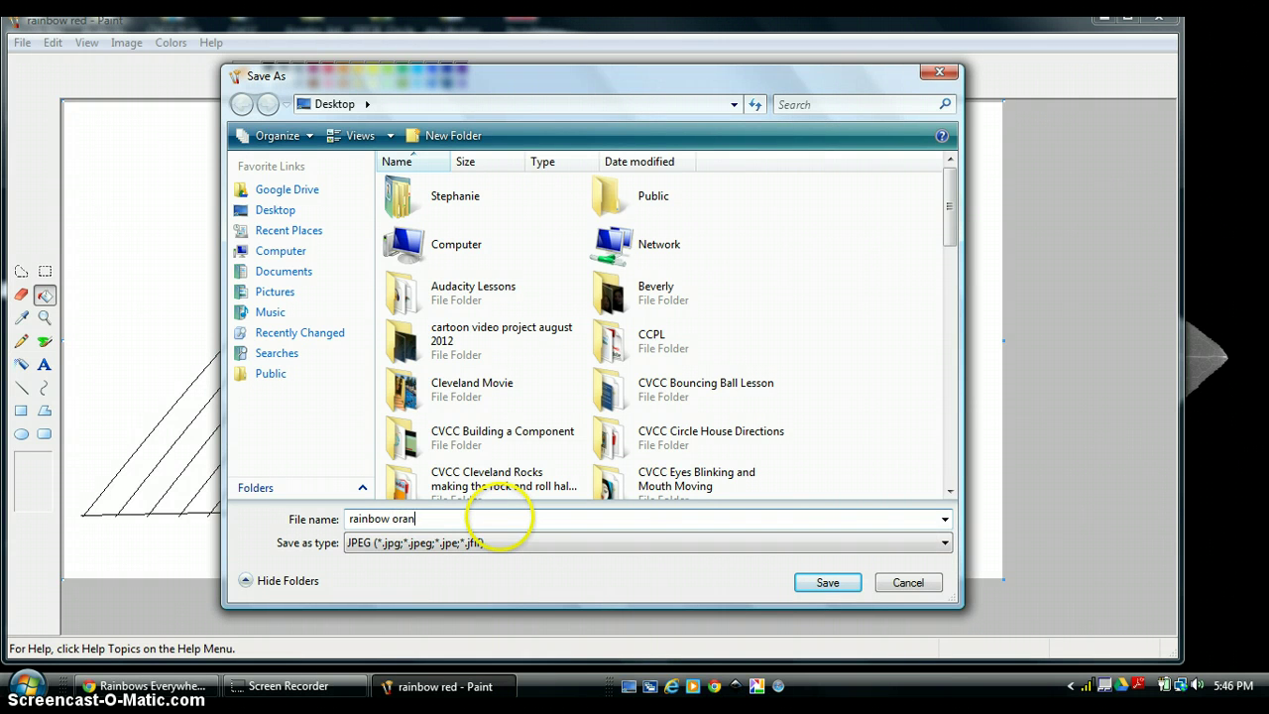
type("ge")
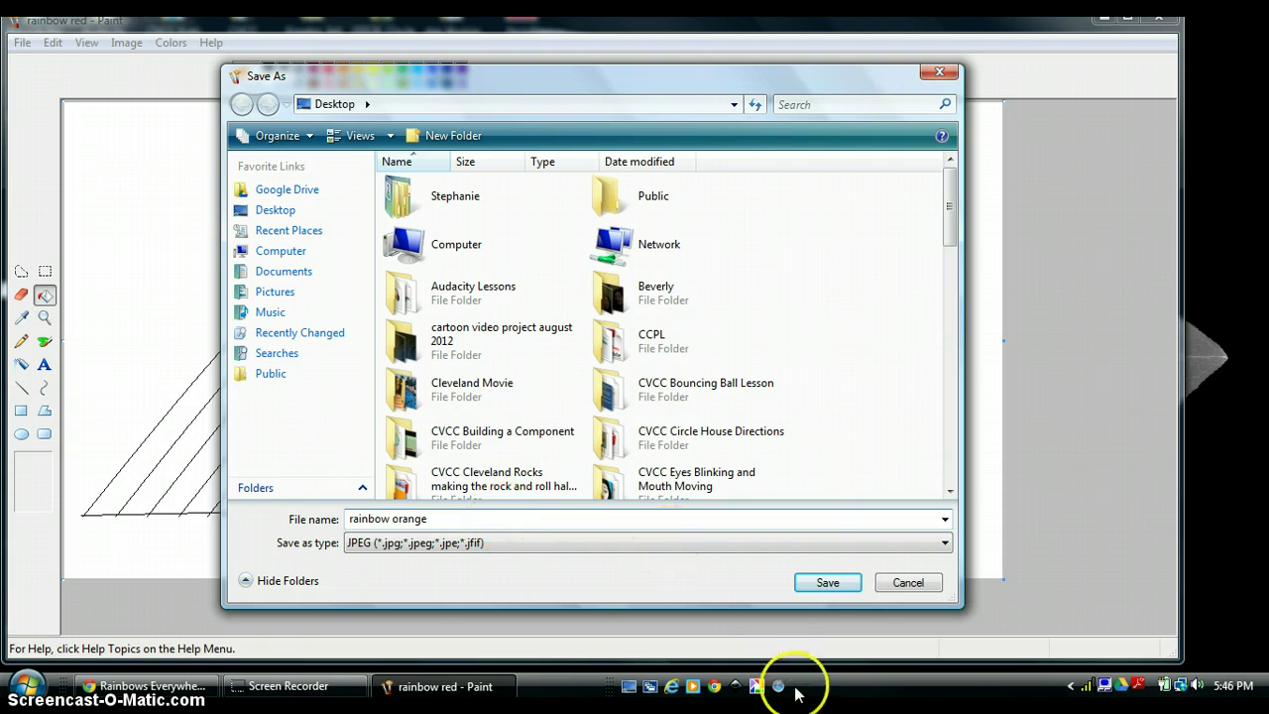
left_click(823, 583)
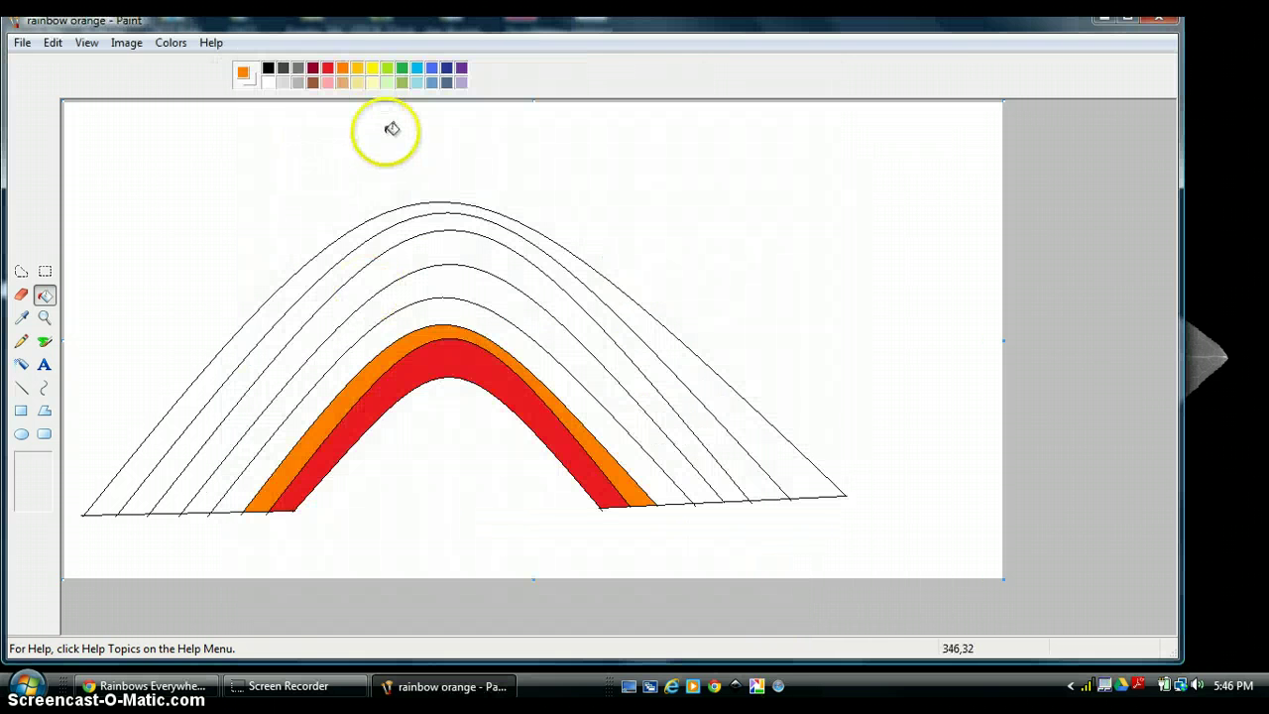
Fill the third band, just outside the orange one, with yellow and save a copy as "rainbow yellow"
left_click(373, 69)
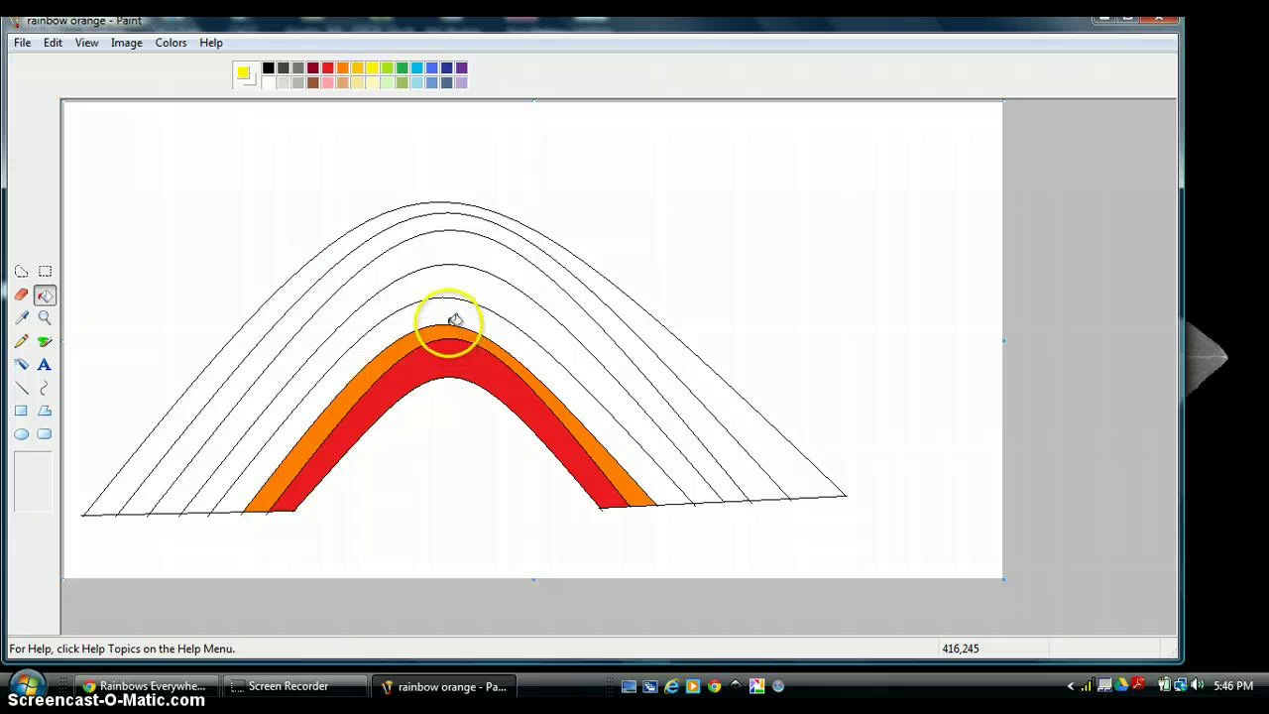
left_click(452, 310)
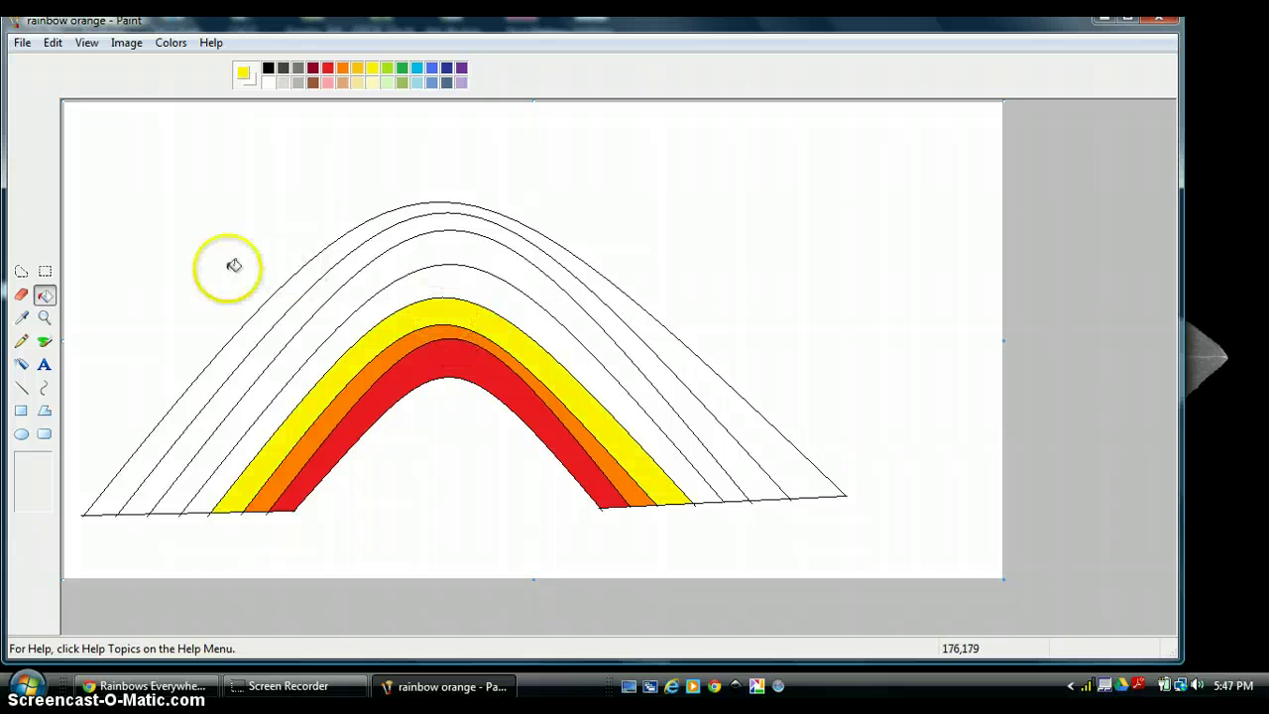
left_click(22, 43)
left_click(44, 126)
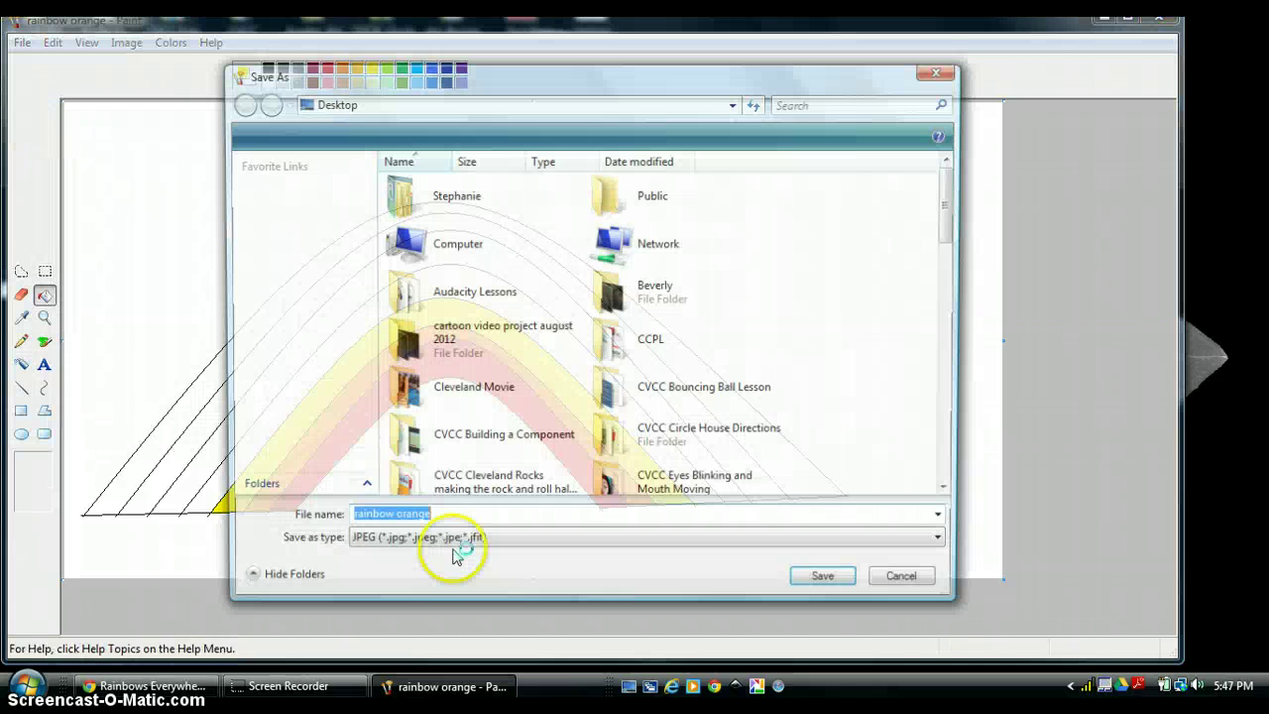
left_click(468, 520)
key("BackSpace")
key("BackSpace")
key("BackSpace")
key("BackSpace")
key("BackSpace")
key("BackSpace")
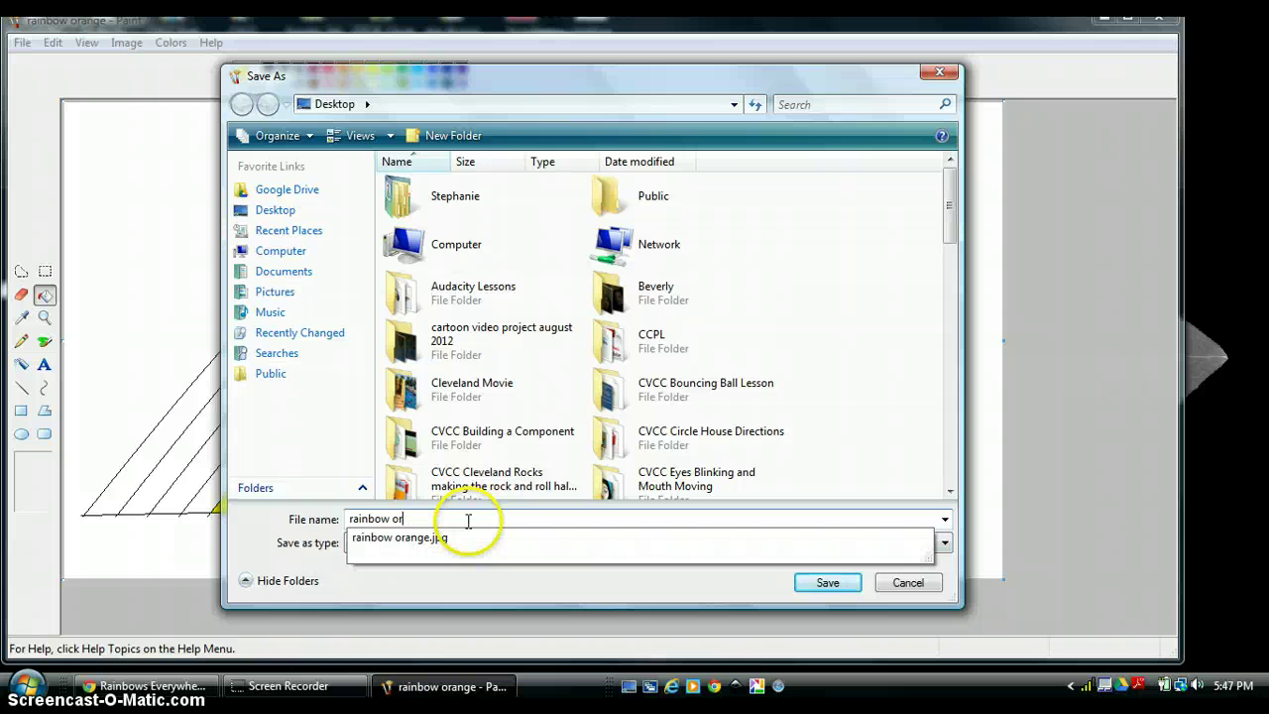
type("yellow")
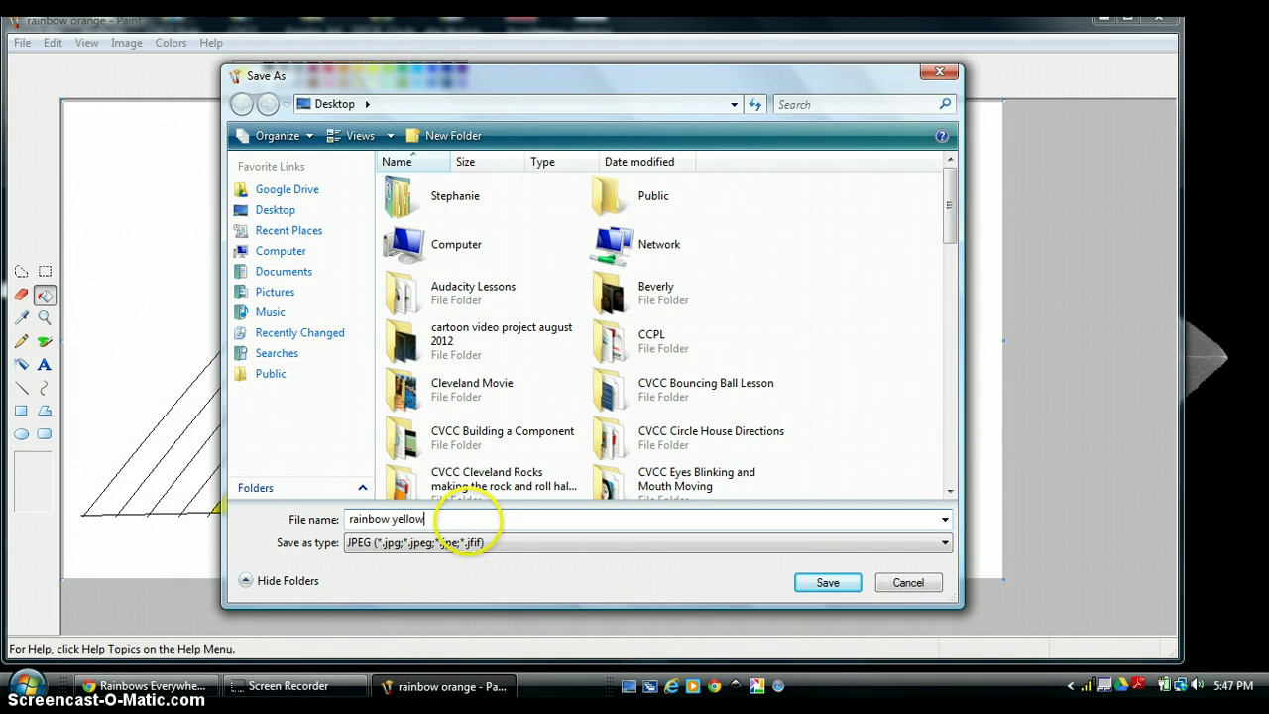
left_click(840, 583)
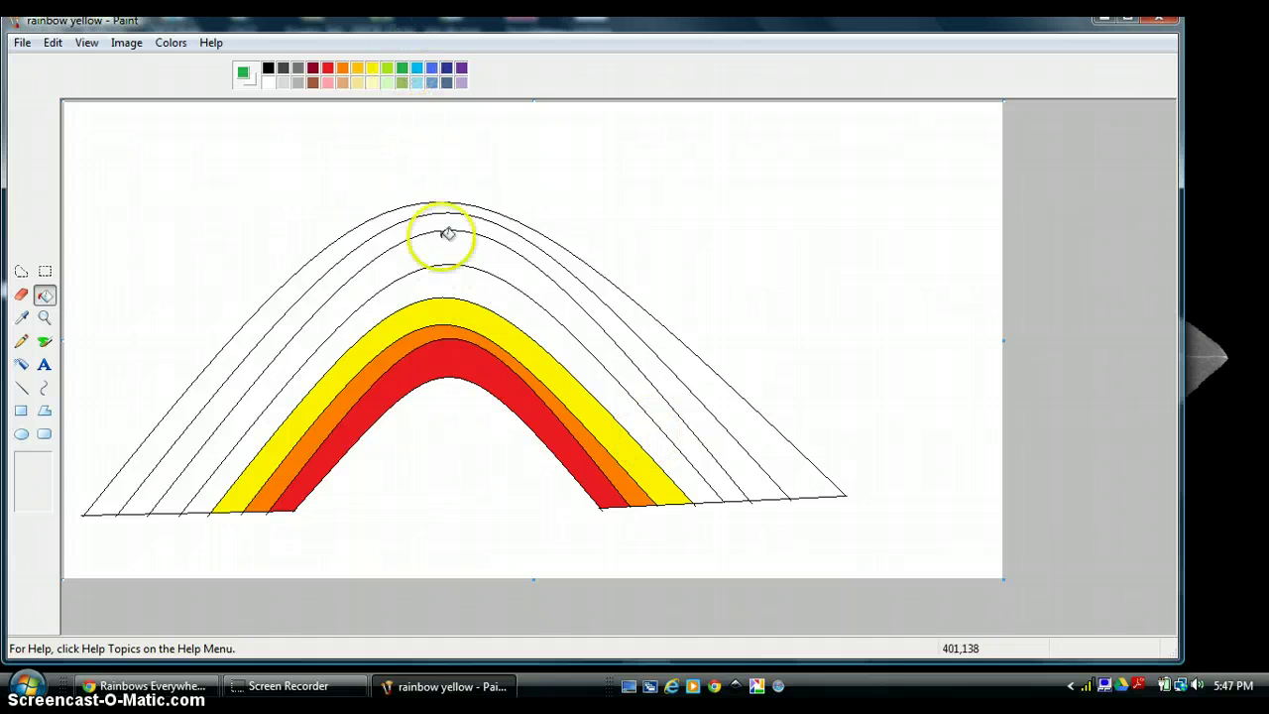
Fill the fourth band, just outside the yellow one, with green and save a copy as "rainbow green"
left_click(482, 286)
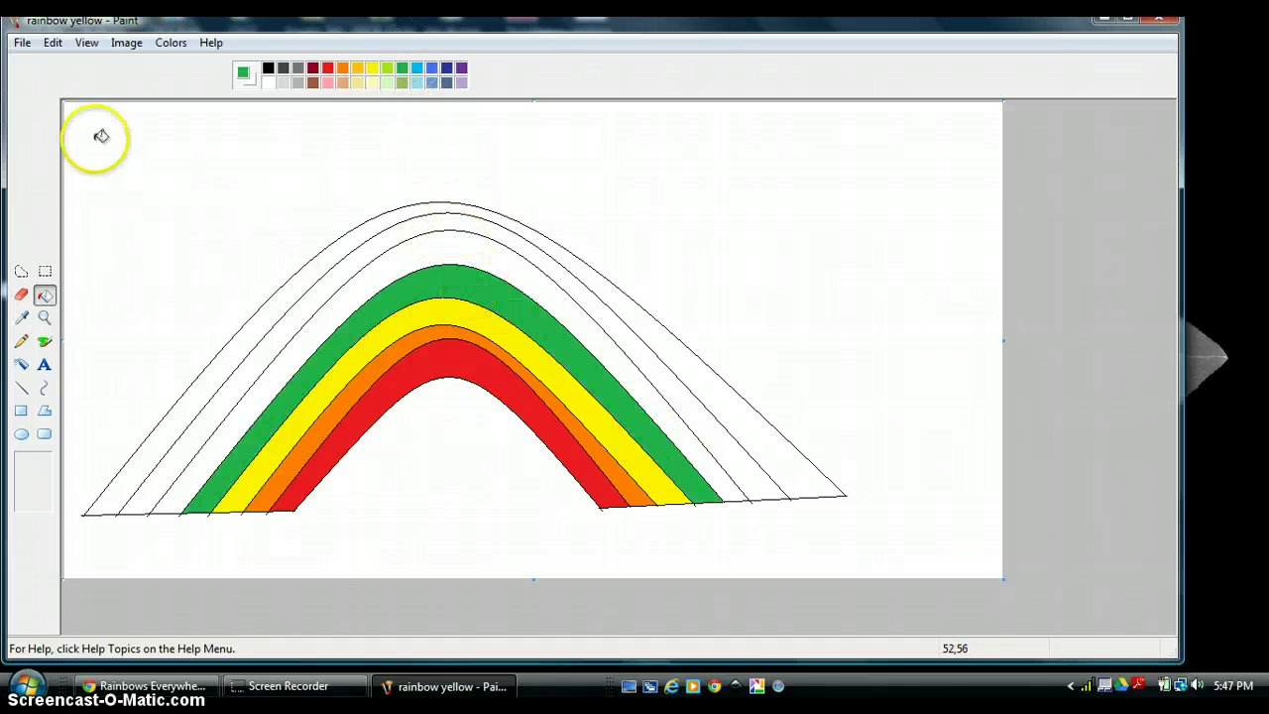
left_click(22, 43)
left_click(45, 125)
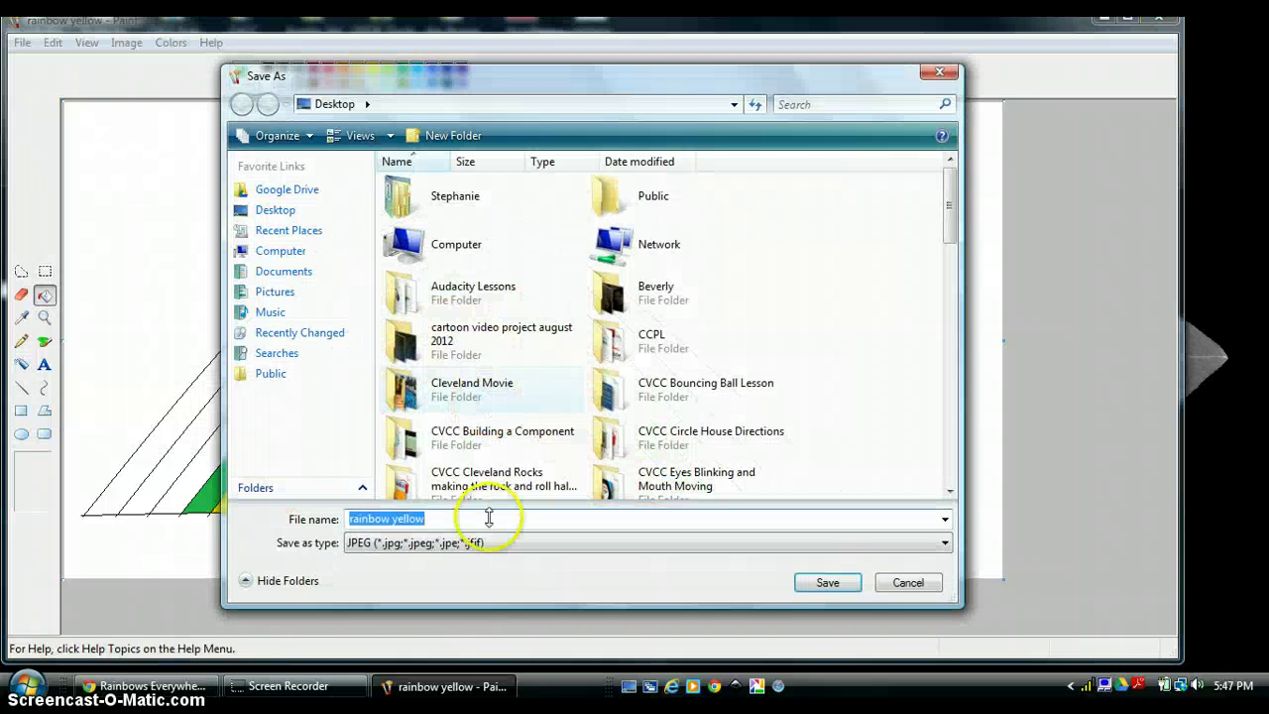
key("BackSpace")
key("BackSpace")
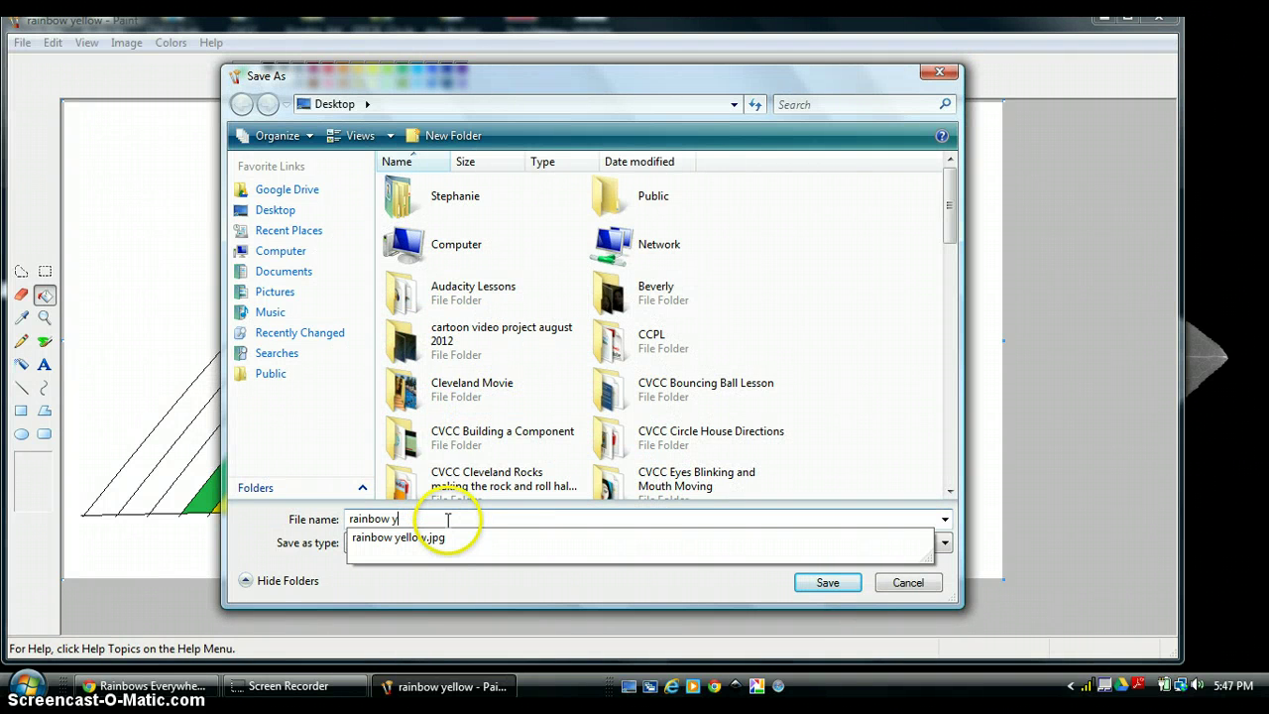
key("BackSpace")
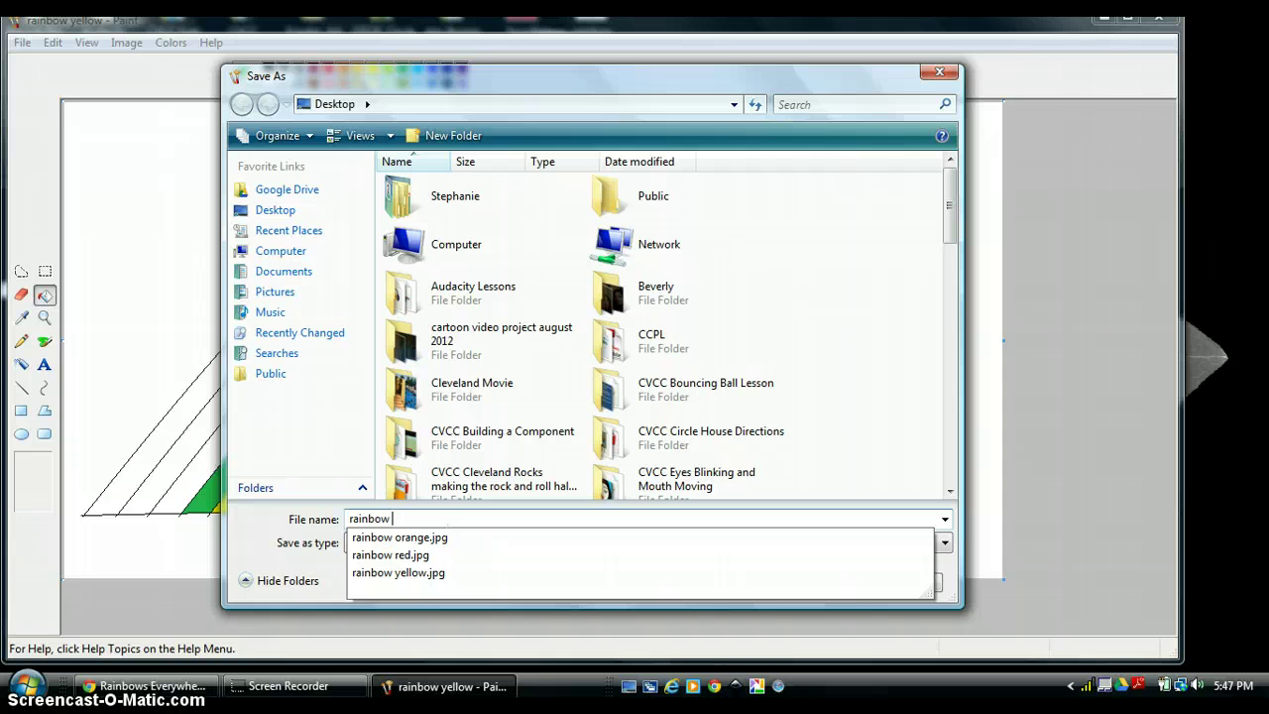
type("green")
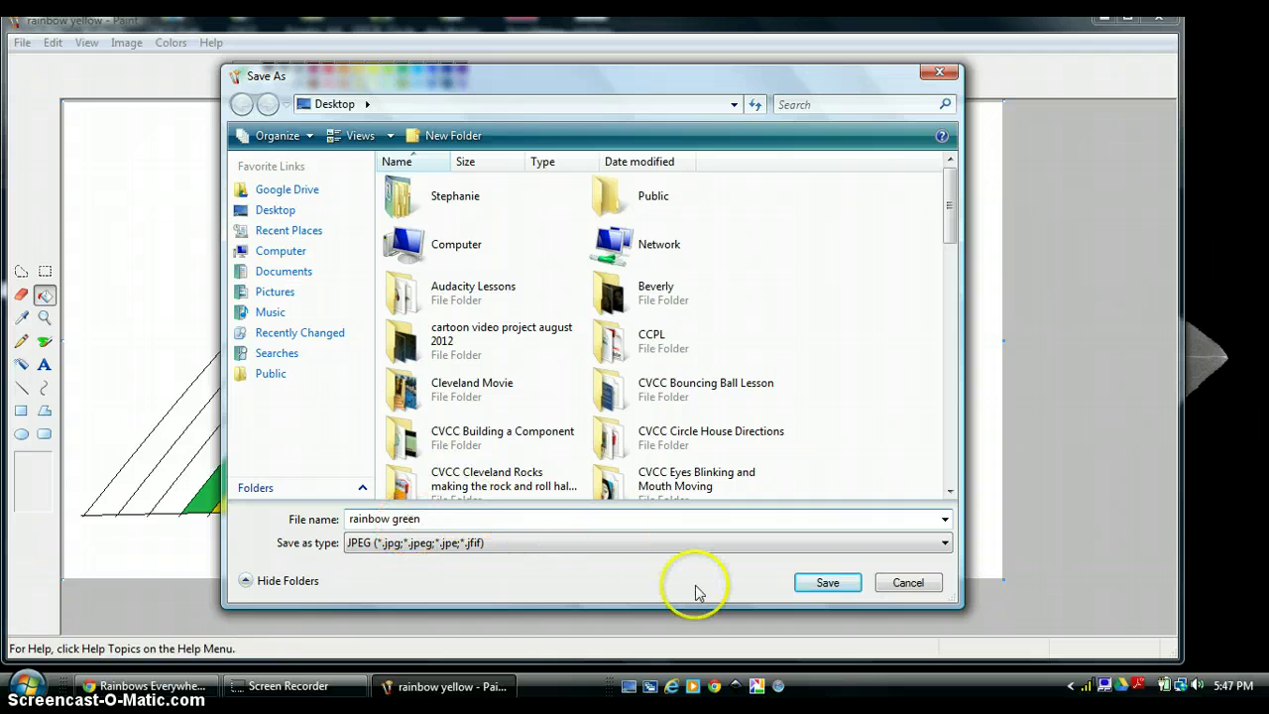
left_click(827, 583)
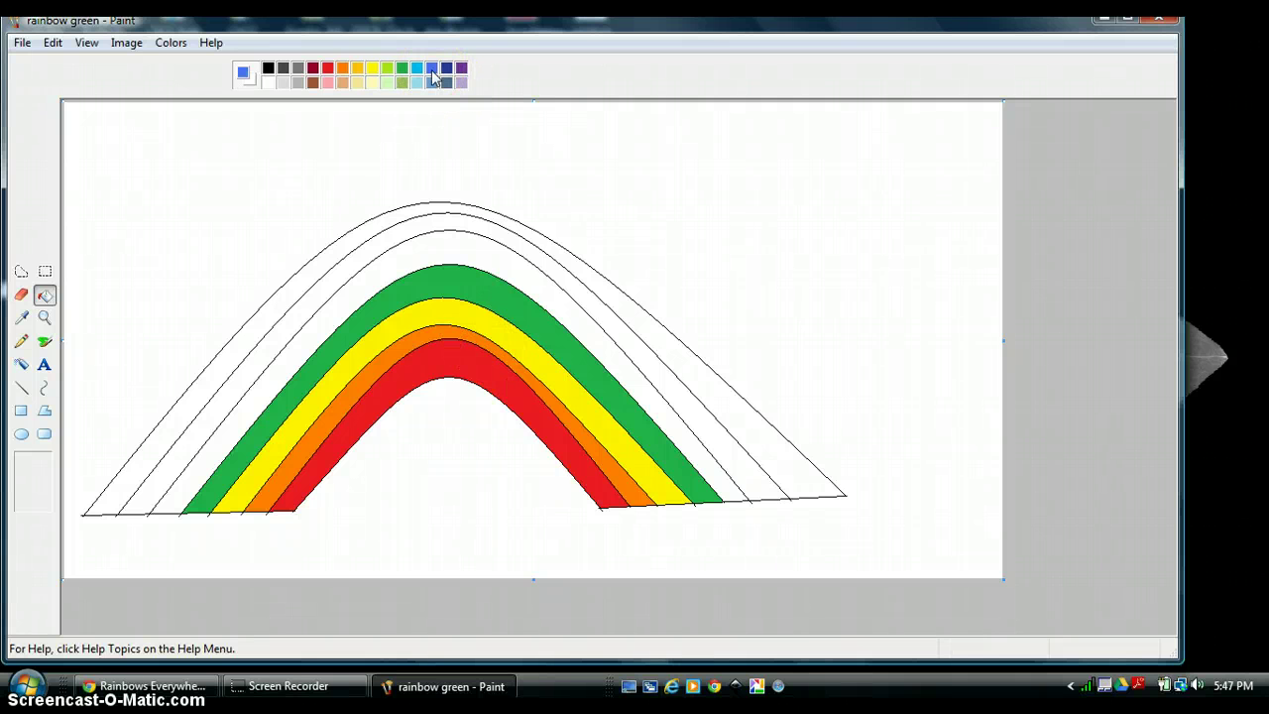
Fill the fifth band, just outside the green one, with blue and save a copy as "rainbow blue"
left_click(455, 243)
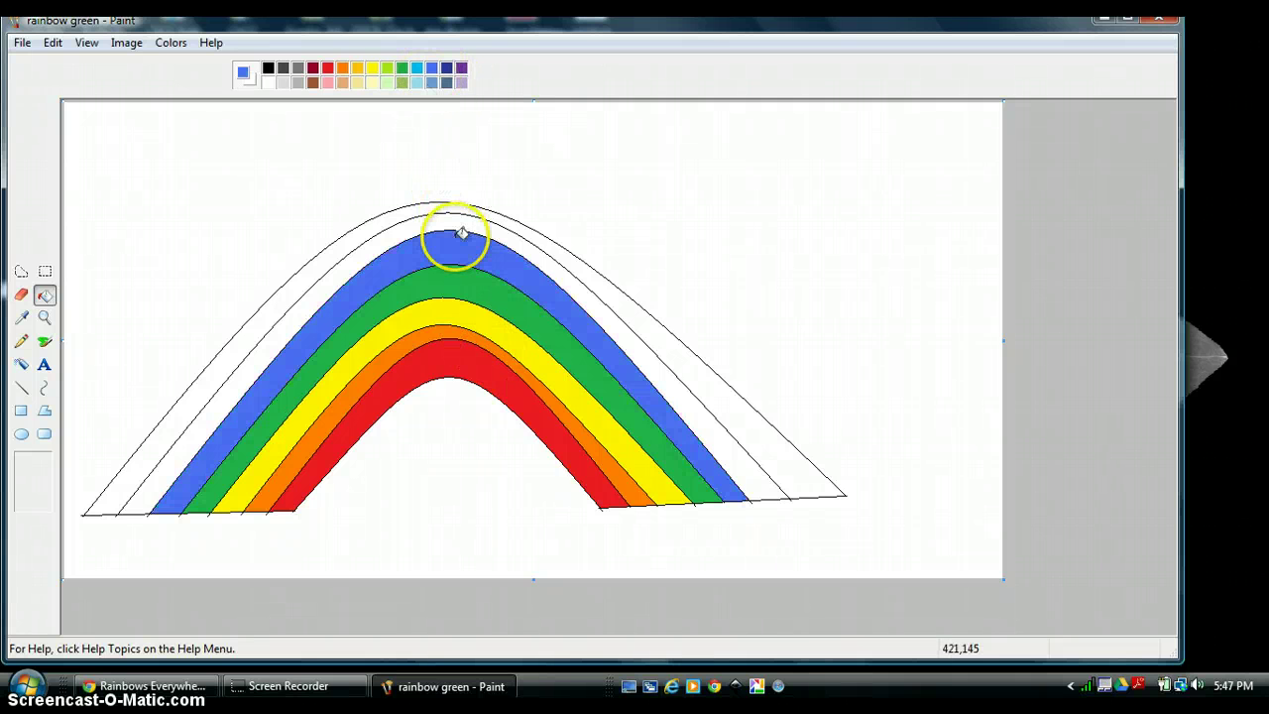
left_click(22, 43)
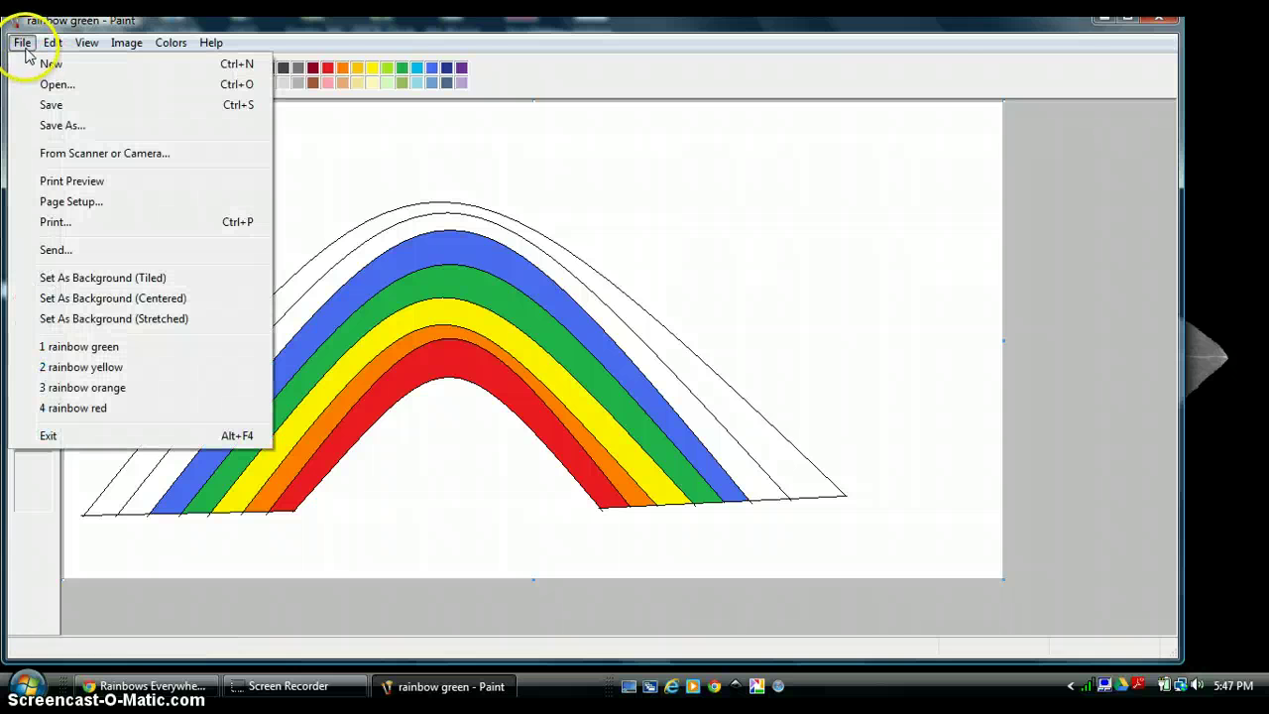
left_click(52, 127)
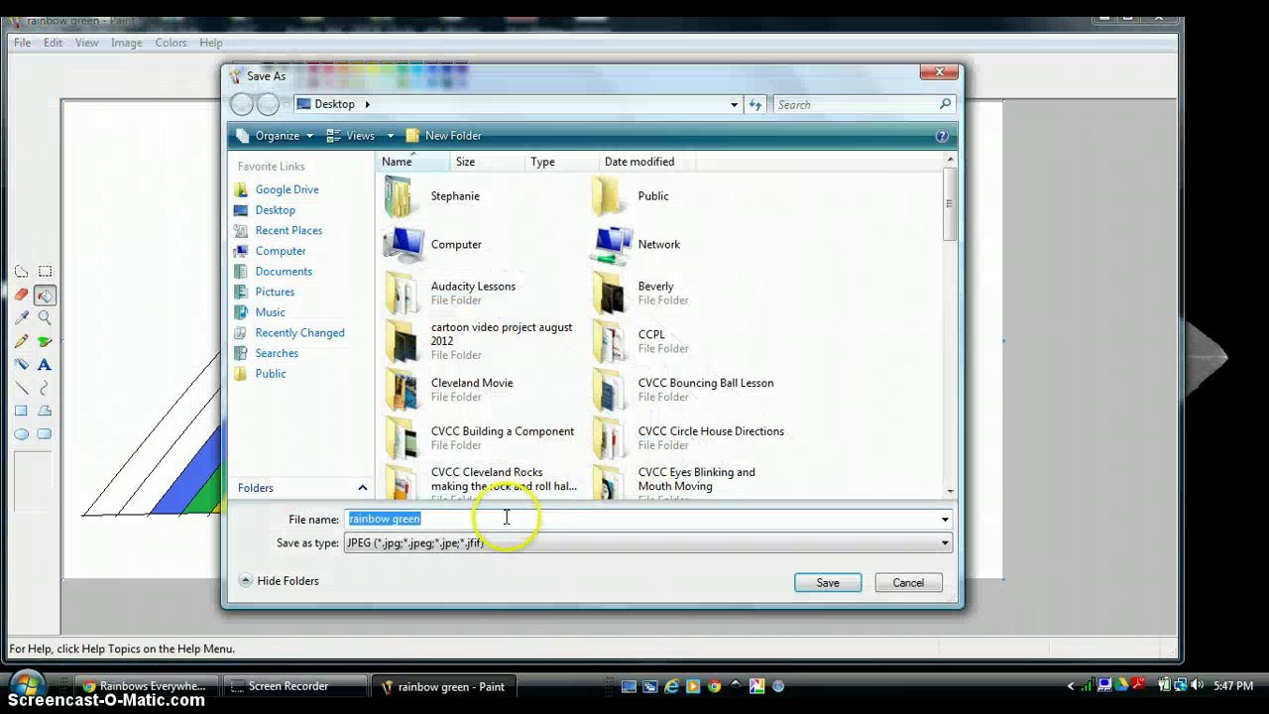
key("BackSpace")
key("BackSpace")
key("BackSpace")
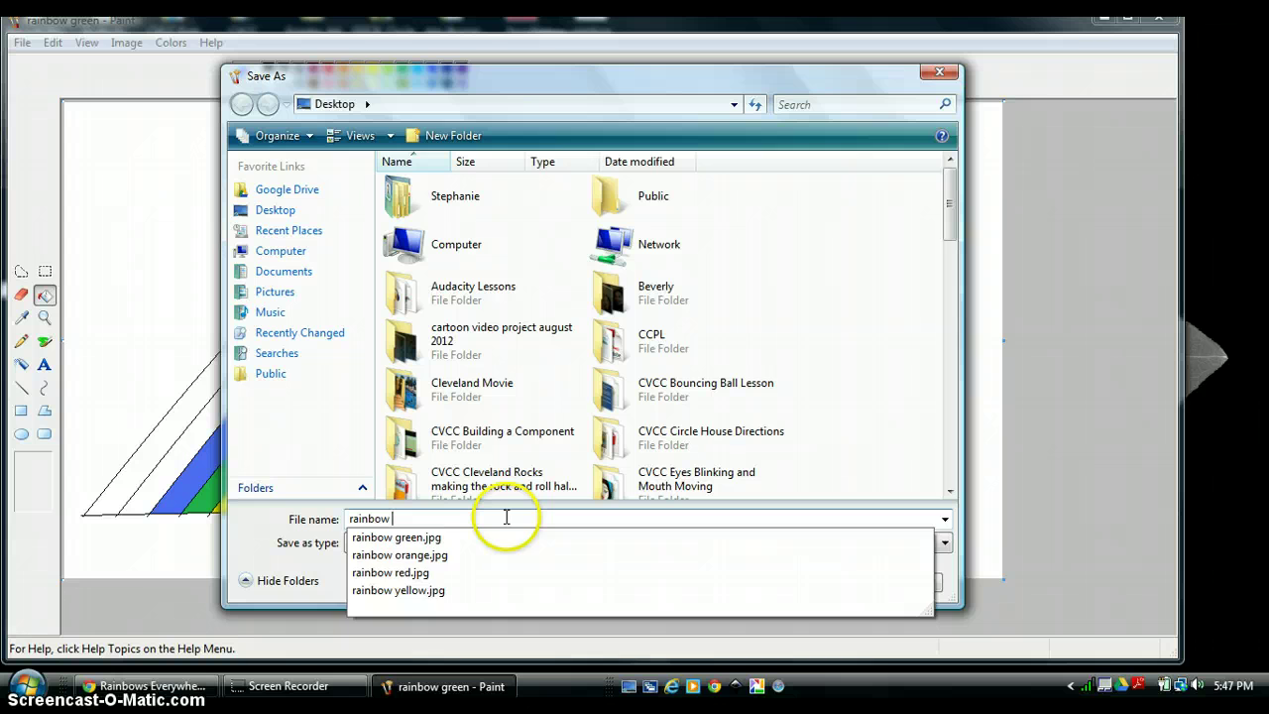
type("blue")
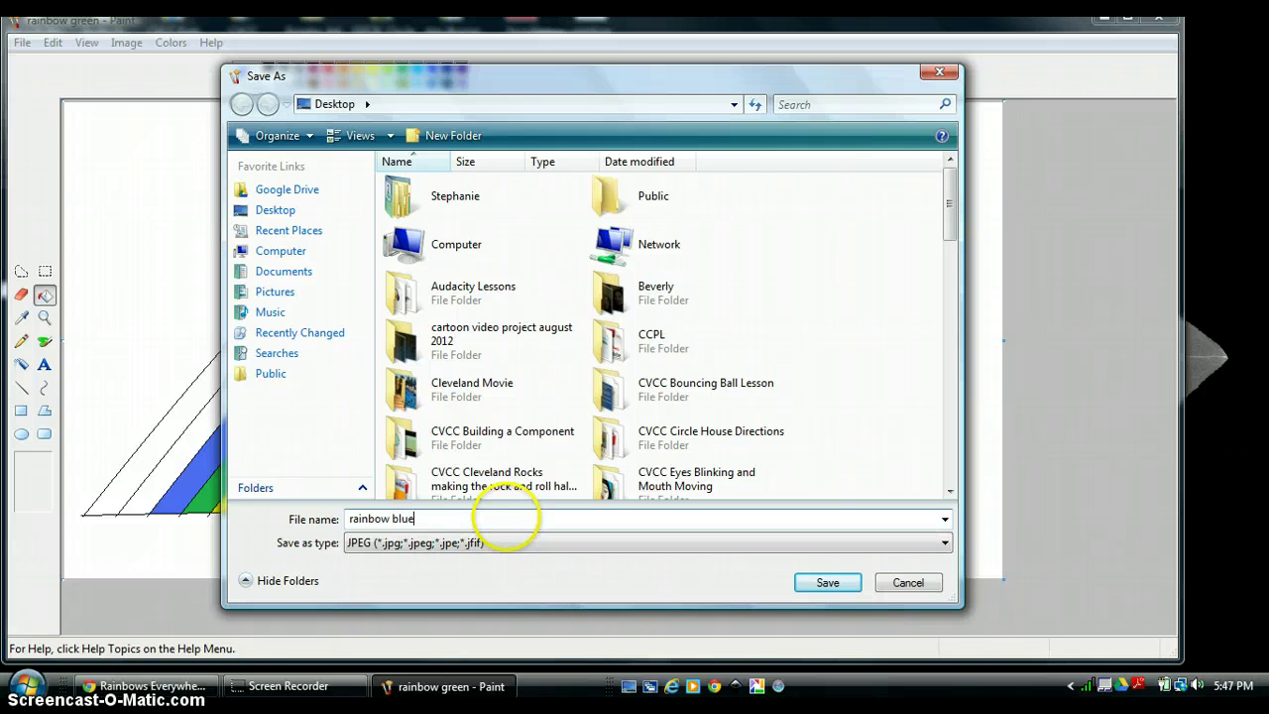
left_click(825, 583)
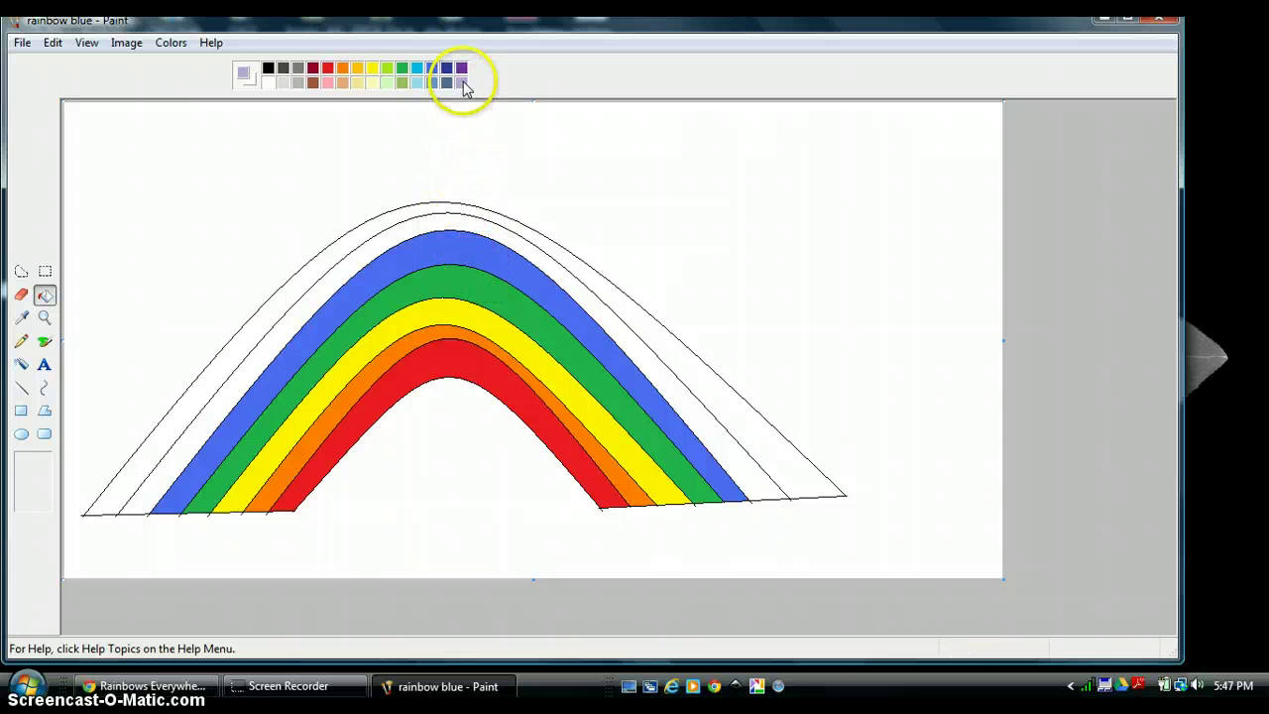
Fill the sixth band, just outside the blue one, with lavender and save a copy to the Desktop as "rainbow indigo"
left_click(403, 226)
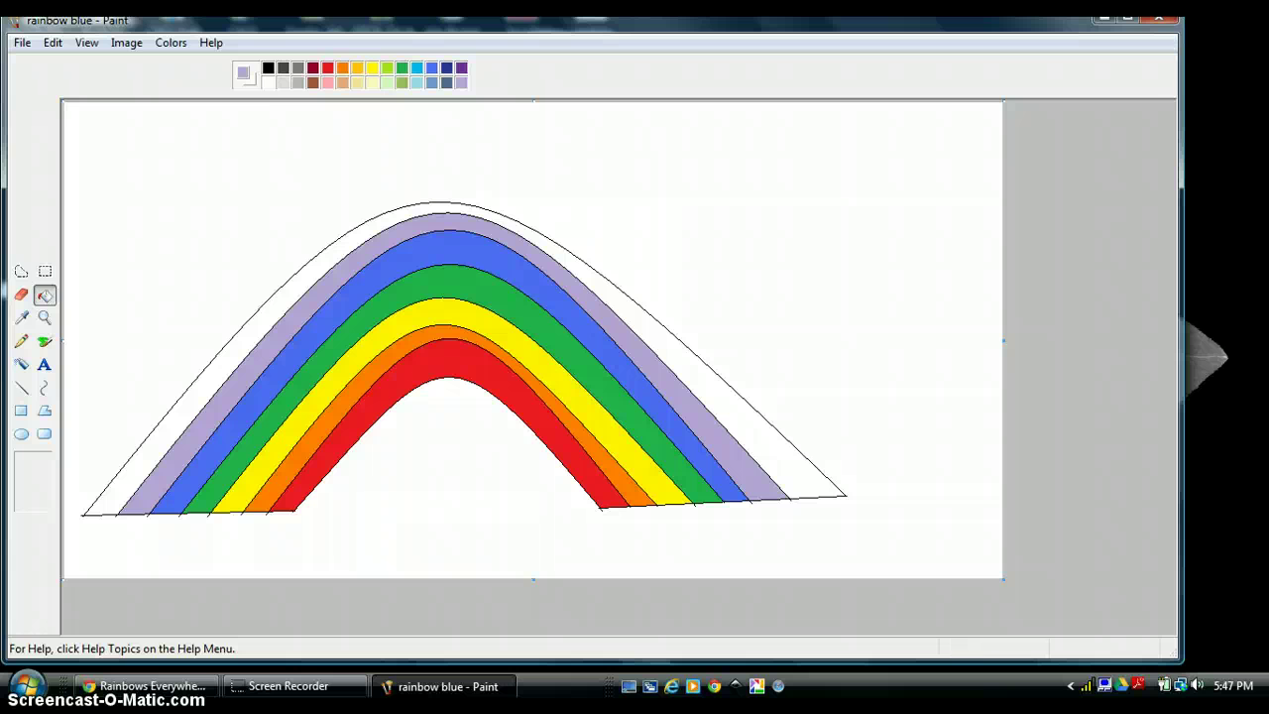
left_click(33, 44)
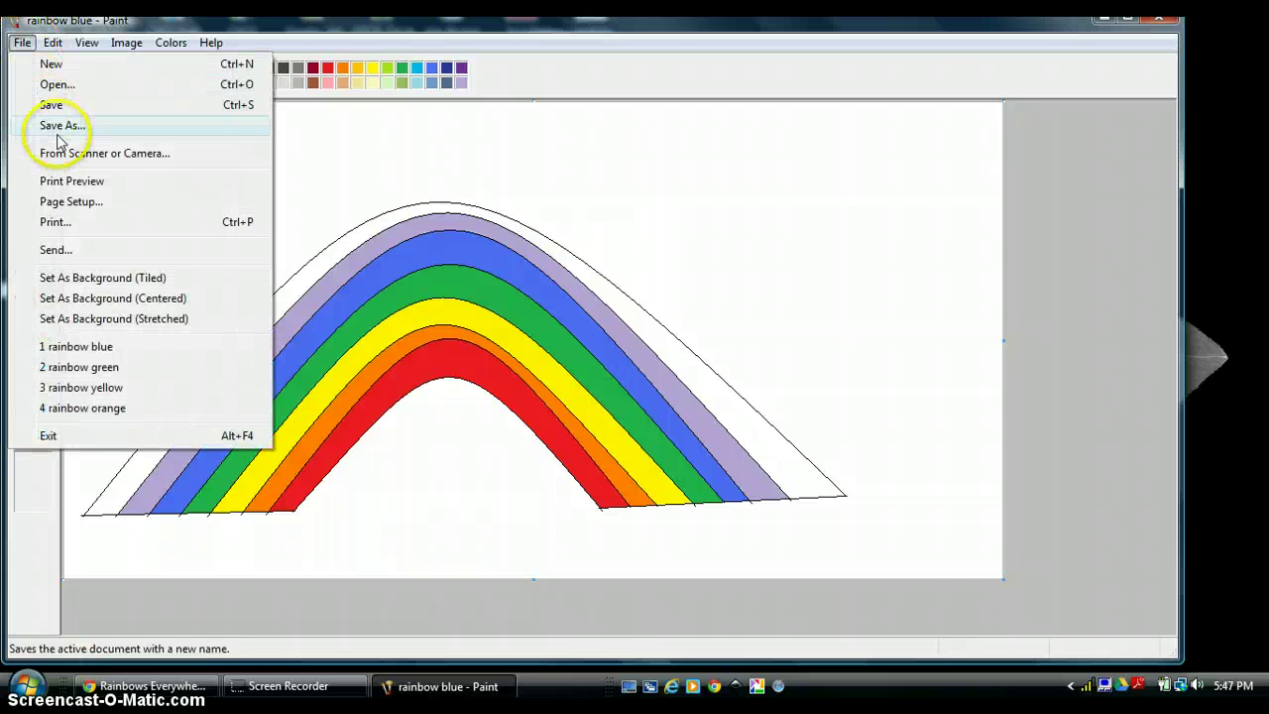
left_click(57, 128)
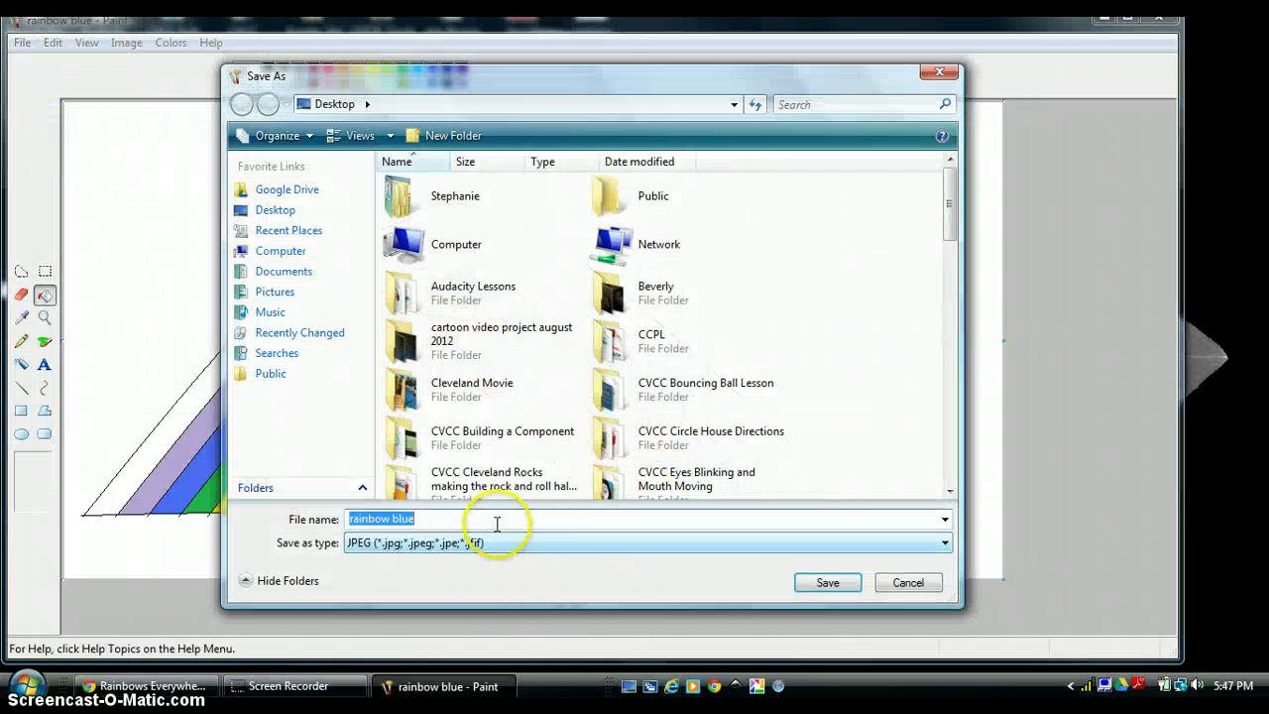
key("BackSpace")
key("BackSpace")
key("BackSpace")
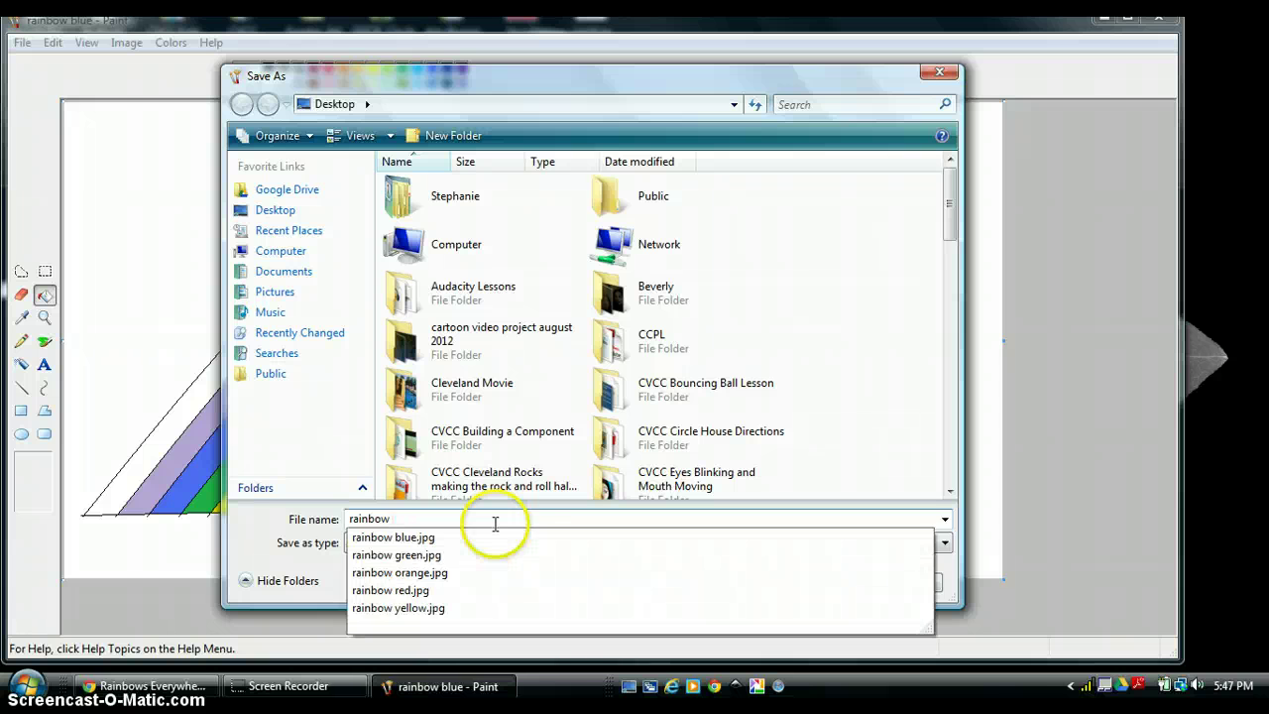
type("indigo")
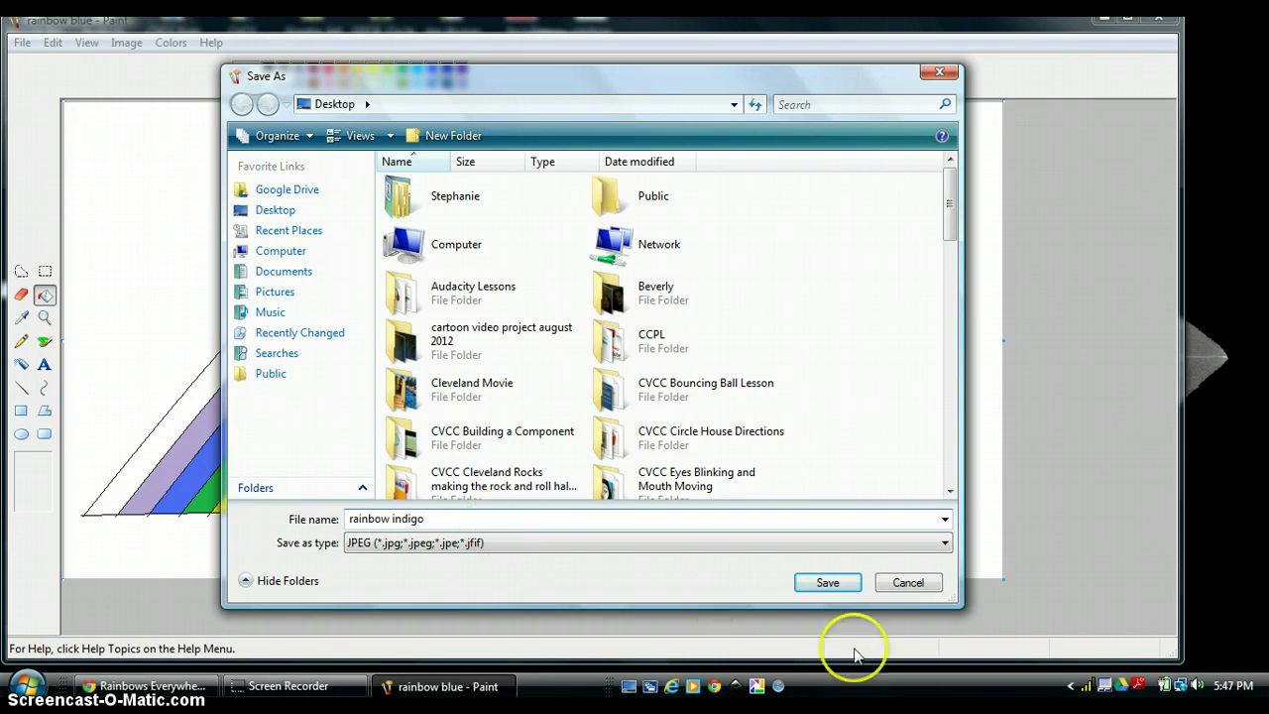
left_click(827, 583)
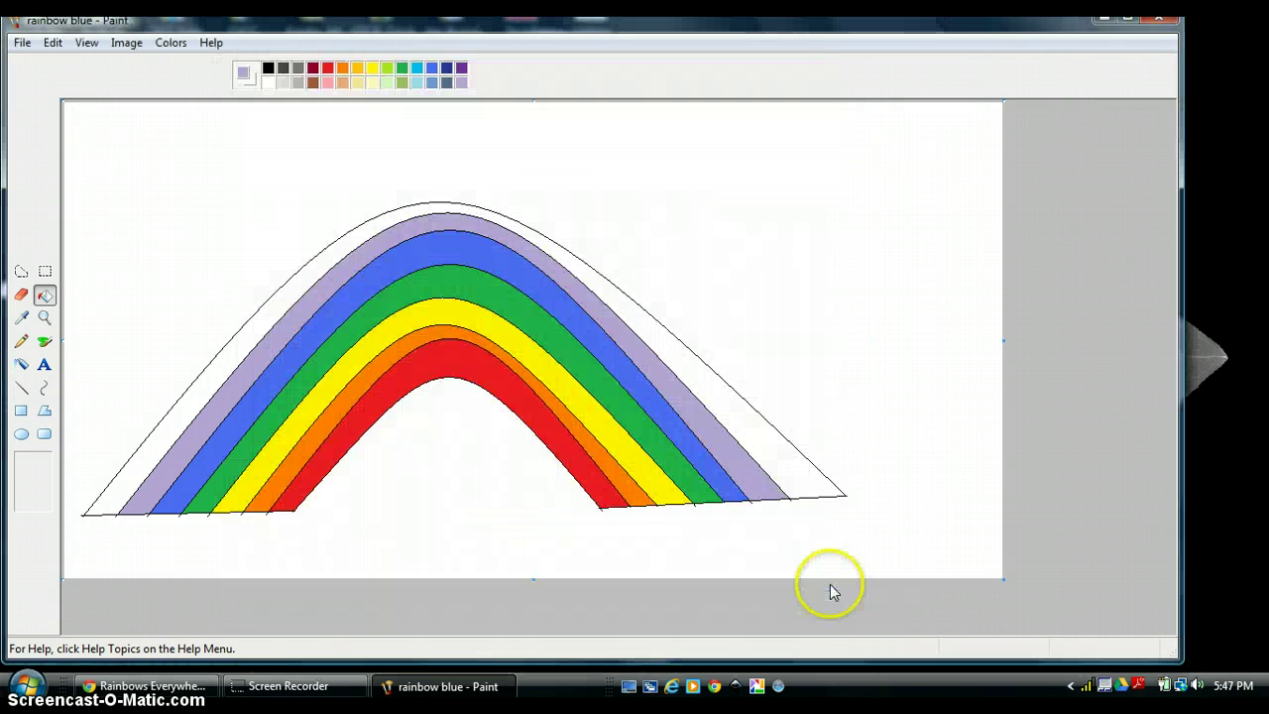
Fill the outermost band with dark purple and save a copy to the Desktop as "rainbow purple"
left_click(462, 69)
left_click(377, 231)
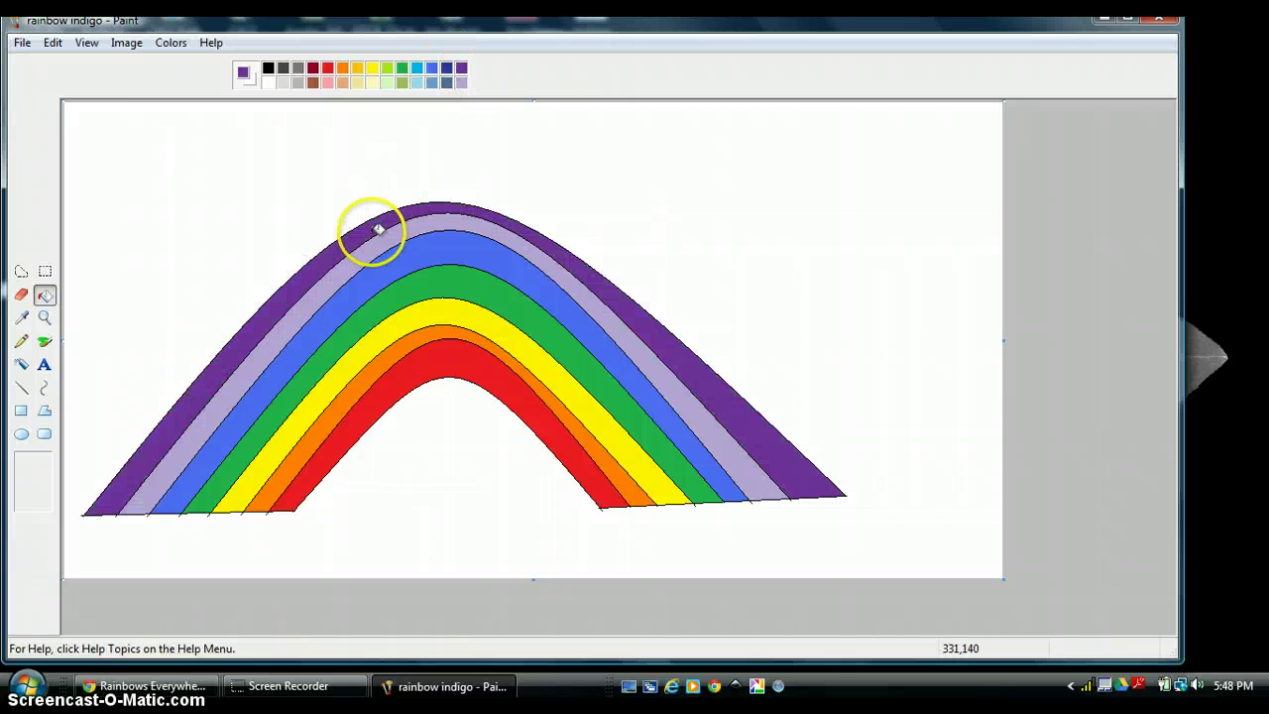
left_click(22, 43)
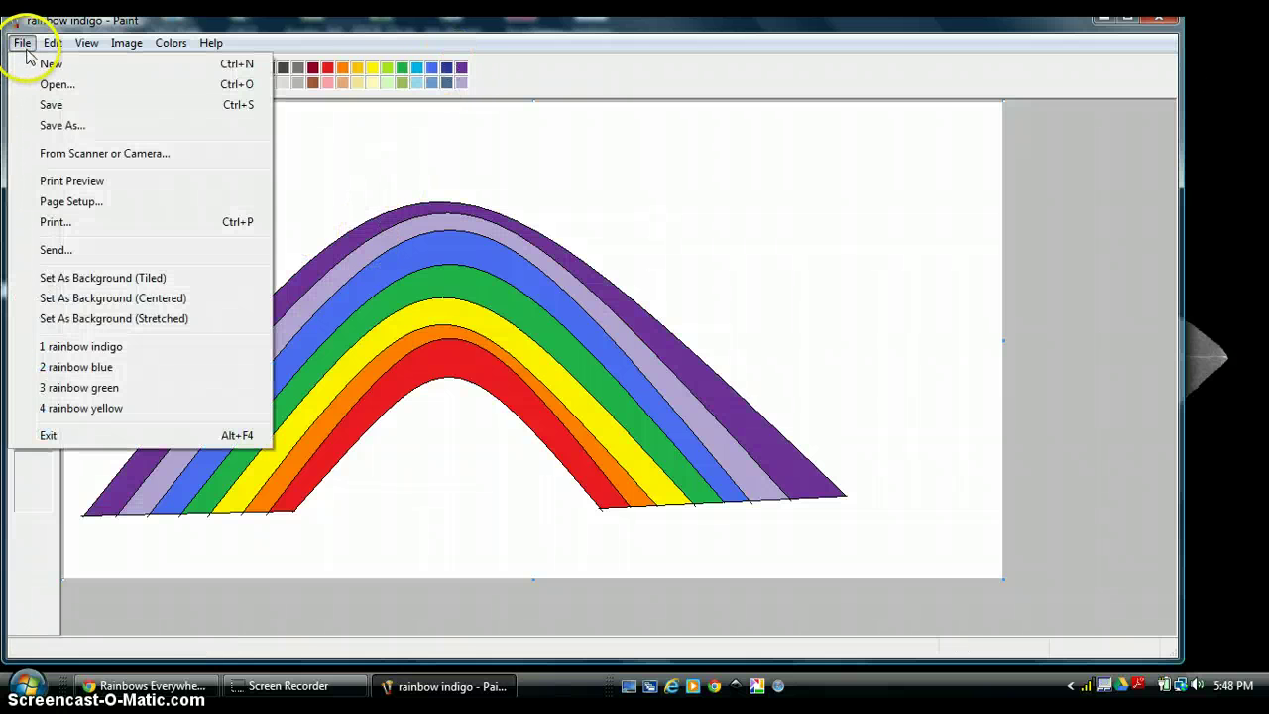
left_click(51, 126)
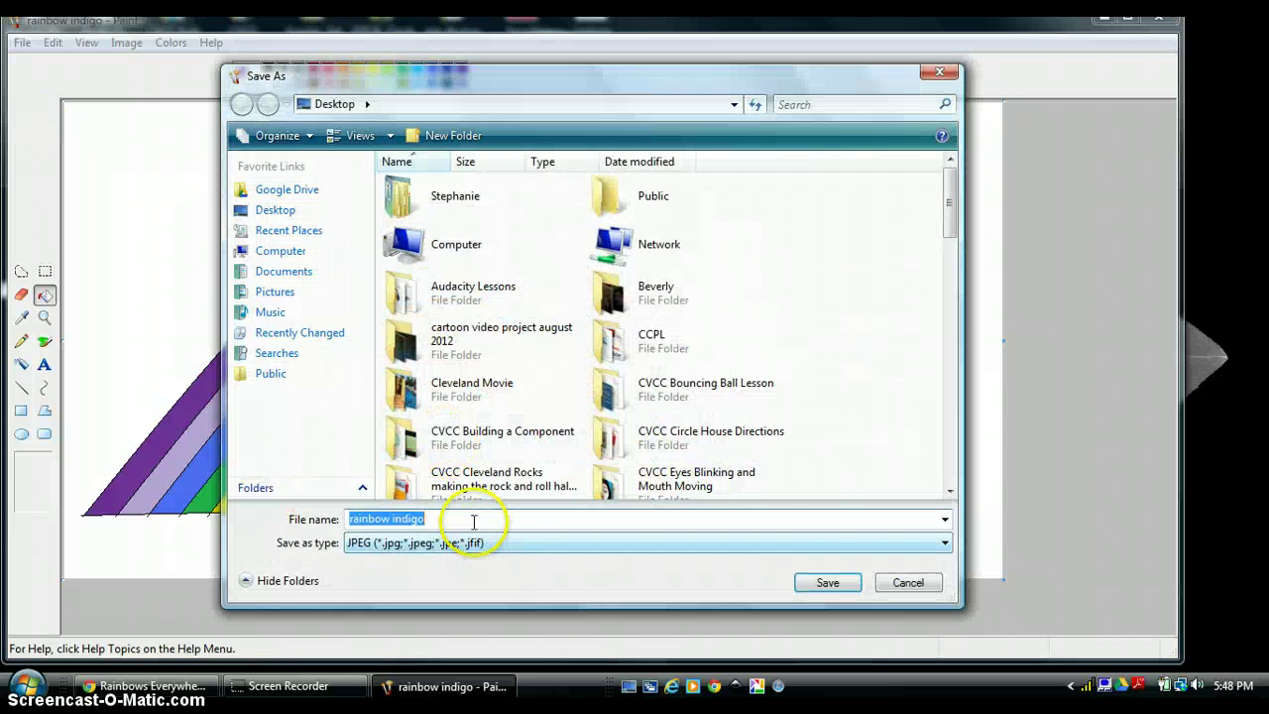
left_click(472, 519)
key("BackSpace")
key("BackSpace")
key("BackSpace")
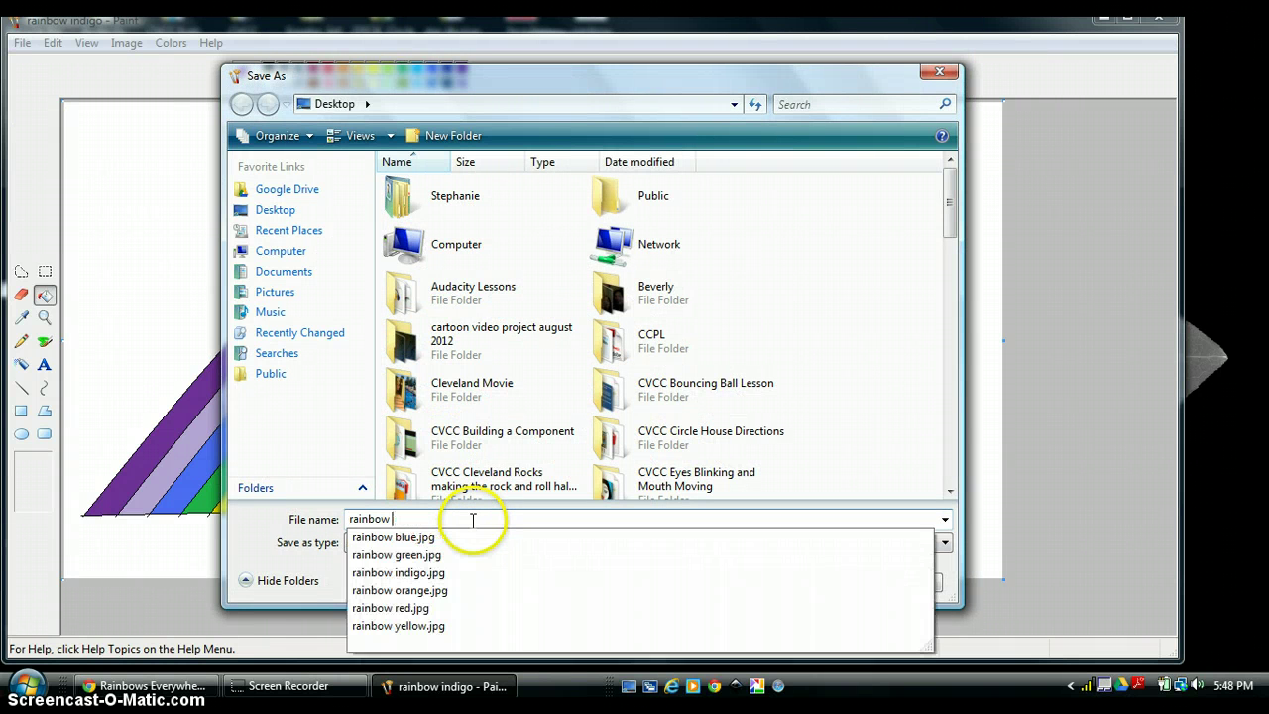
type("purple")
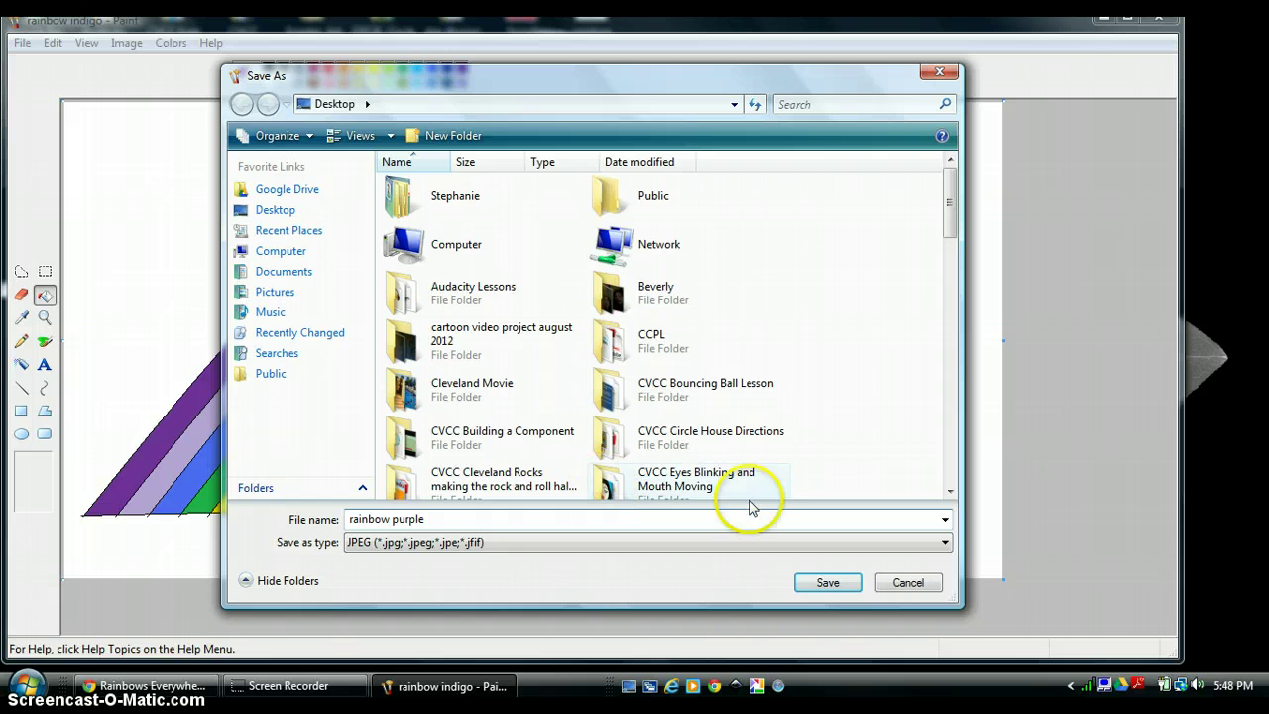
left_click(806, 580)
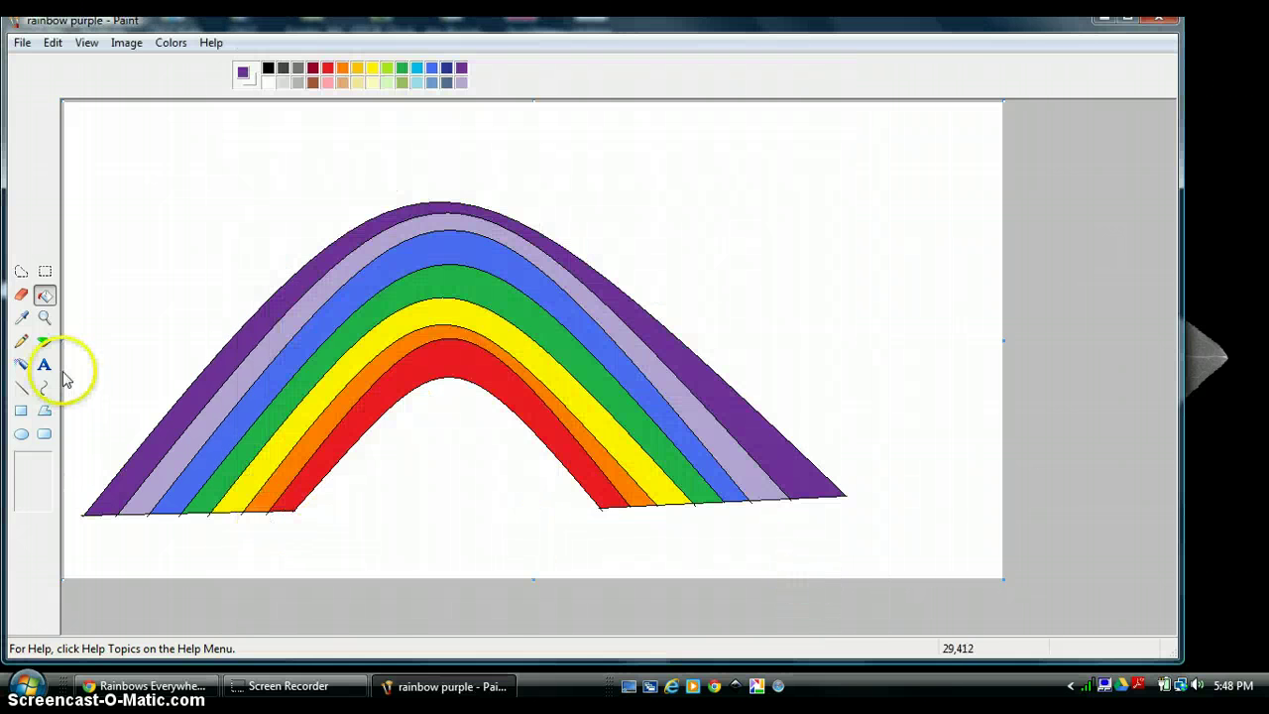
Spray a cloud with the Airbrush in turquoise and dark blue in the white area above the rainbow's right side
left_click(23, 362)
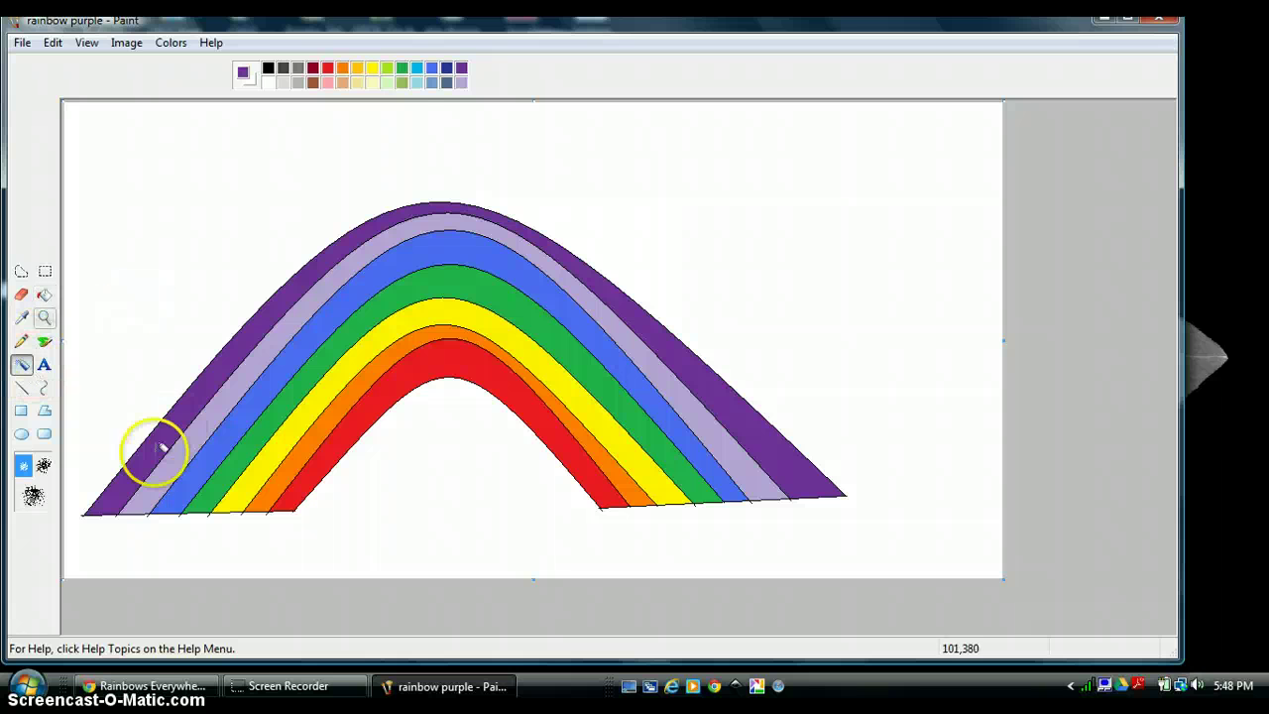
left_click(416, 67)
left_click(614, 171)
mouse_move(614, 170)
left_mouse_down()
mouse_move(671, 200)
mouse_move(685, 168)
mouse_move(670, 202)
mouse_move(712, 199)
mouse_move(636, 157)
mouse_move(668, 233)
mouse_move(660, 136)
mouse_move(676, 191)
mouse_move(726, 145)
mouse_move(713, 154)
mouse_move(709, 236)
mouse_move(666, 137)
mouse_move(652, 194)
mouse_move(748, 176)
mouse_move(708, 130)
mouse_move(746, 244)
mouse_move(773, 268)
mouse_move(722, 209)
mouse_move(711, 255)
mouse_move(787, 229)
mouse_move(784, 189)
mouse_move(733, 127)
mouse_move(763, 214)
mouse_move(647, 168)
mouse_move(602, 171)
mouse_move(722, 187)
mouse_move(739, 207)
mouse_move(562, 153)
mouse_move(613, 170)
mouse_move(614, 192)
mouse_move(639, 164)
mouse_move(713, 178)
mouse_move(728, 213)
mouse_move(817, 203)
mouse_move(769, 191)
mouse_move(790, 178)
mouse_move(836, 257)
mouse_move(875, 223)
mouse_move(884, 108)
mouse_move(865, 117)
mouse_move(875, 209)
mouse_move(820, 235)
mouse_move(807, 132)
mouse_move(853, 185)
mouse_move(797, 210)
mouse_move(852, 140)
mouse_move(911, 185)
mouse_move(876, 235)
mouse_move(865, 185)
mouse_move(899, 208)
mouse_move(842, 306)
mouse_move(874, 346)
mouse_move(818, 175)
mouse_move(841, 271)
left_mouse_up()
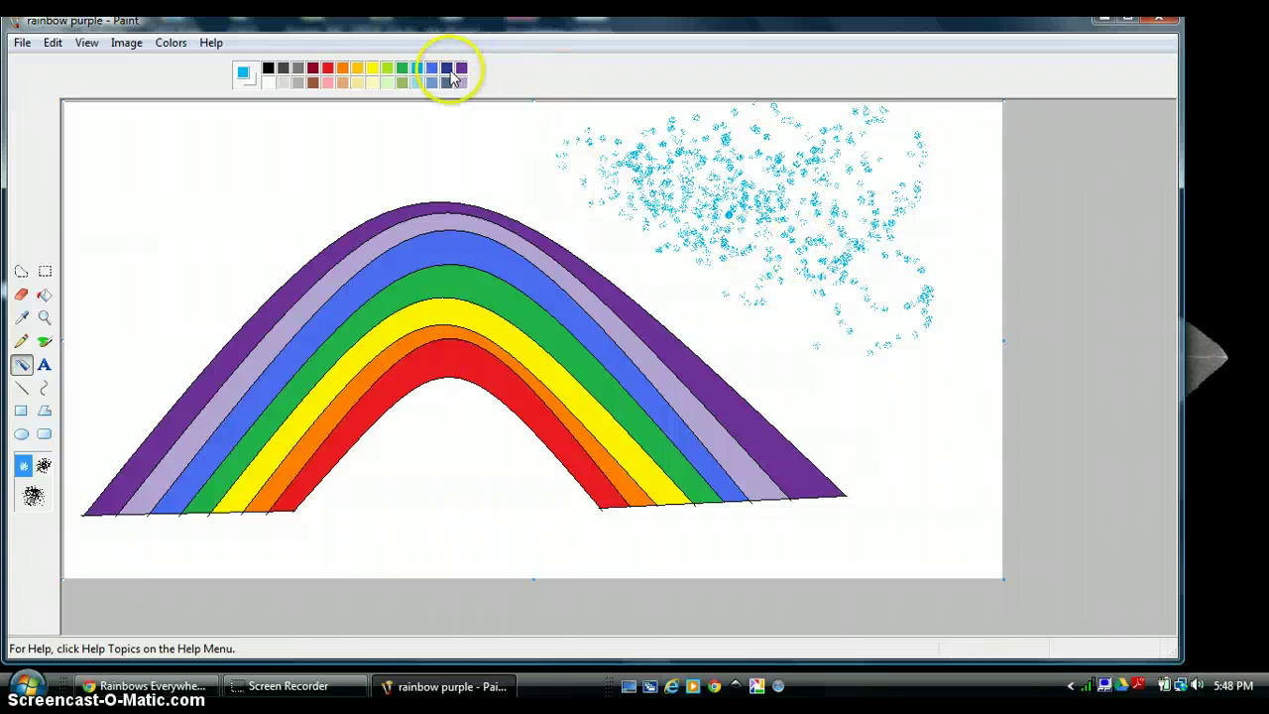
mouse_move(713, 168)
left_mouse_down()
mouse_move(745, 148)
mouse_move(839, 234)
mouse_move(830, 312)
mouse_move(865, 204)
mouse_move(783, 264)
mouse_move(754, 160)
mouse_move(606, 146)
mouse_move(674, 213)
mouse_move(764, 156)
mouse_move(928, 207)
mouse_move(942, 149)
mouse_move(830, 268)
mouse_move(788, 292)
mouse_move(755, 286)
mouse_move(958, 279)
mouse_move(885, 198)
left_mouse_up()
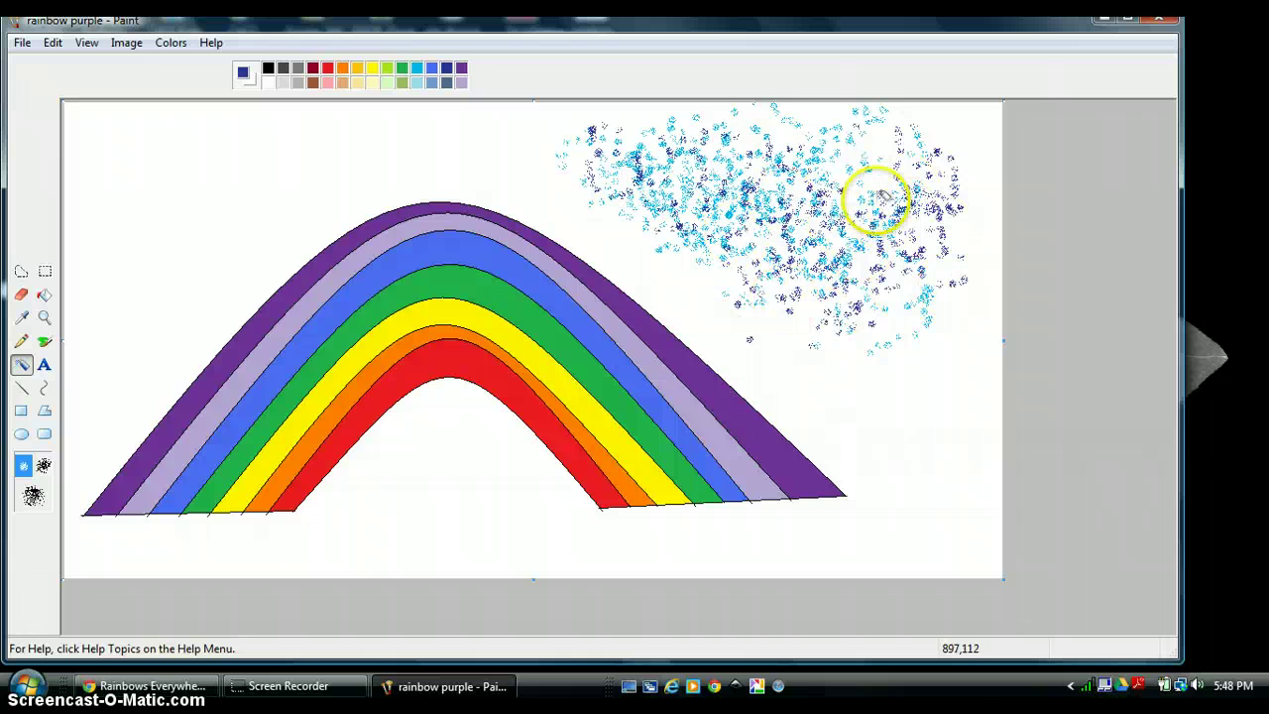
Save a copy of the picture with the sprayed cloud to the Desktop as "rainbow cloud"
left_click(21, 42)
left_click(60, 127)
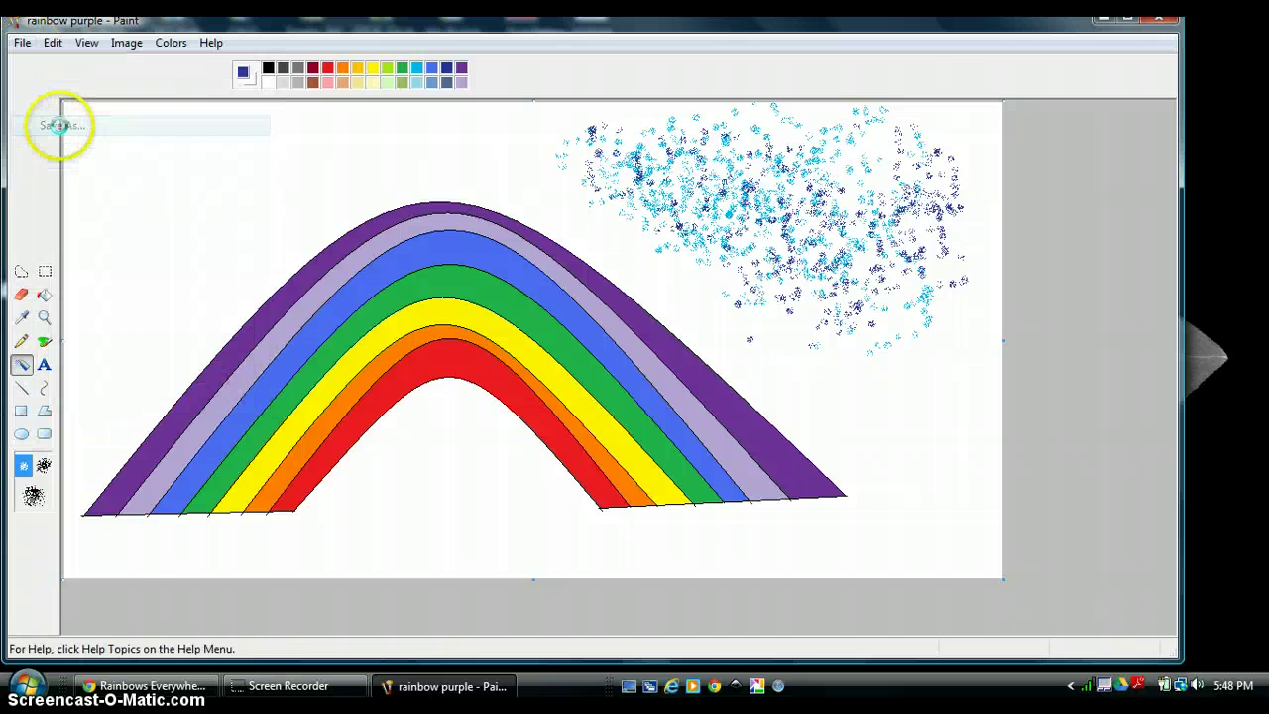
left_click(454, 519)
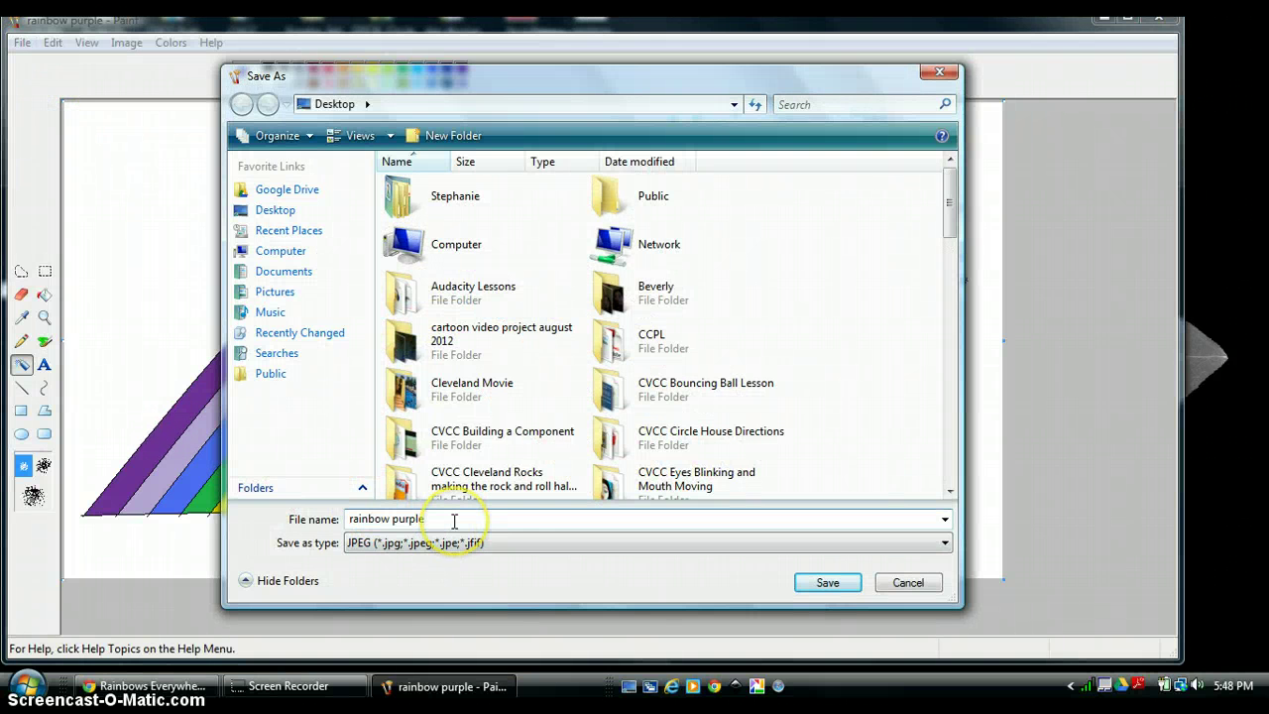
key("BackSpace")
key("BackSpace")
type("cloud")
left_click(815, 581)
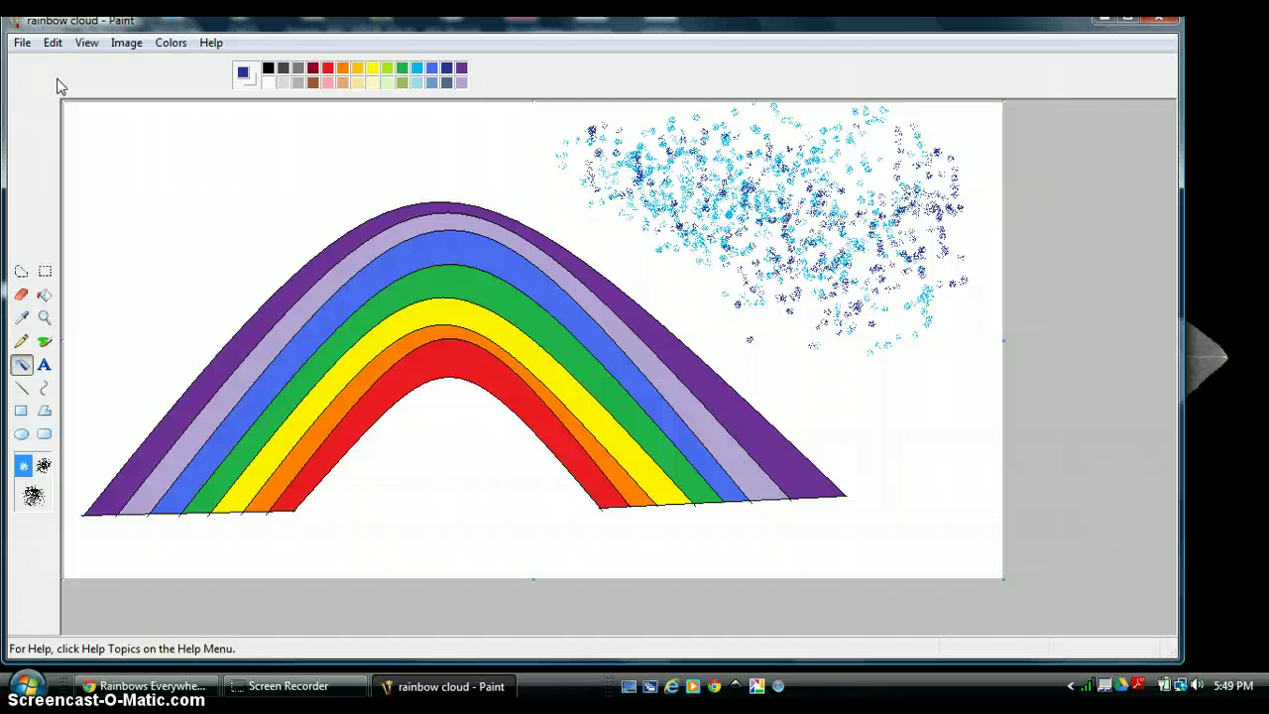
Minimize the drawing window and launch Windows Live Movie Maker from the installed programs
left_click(1106, 20)
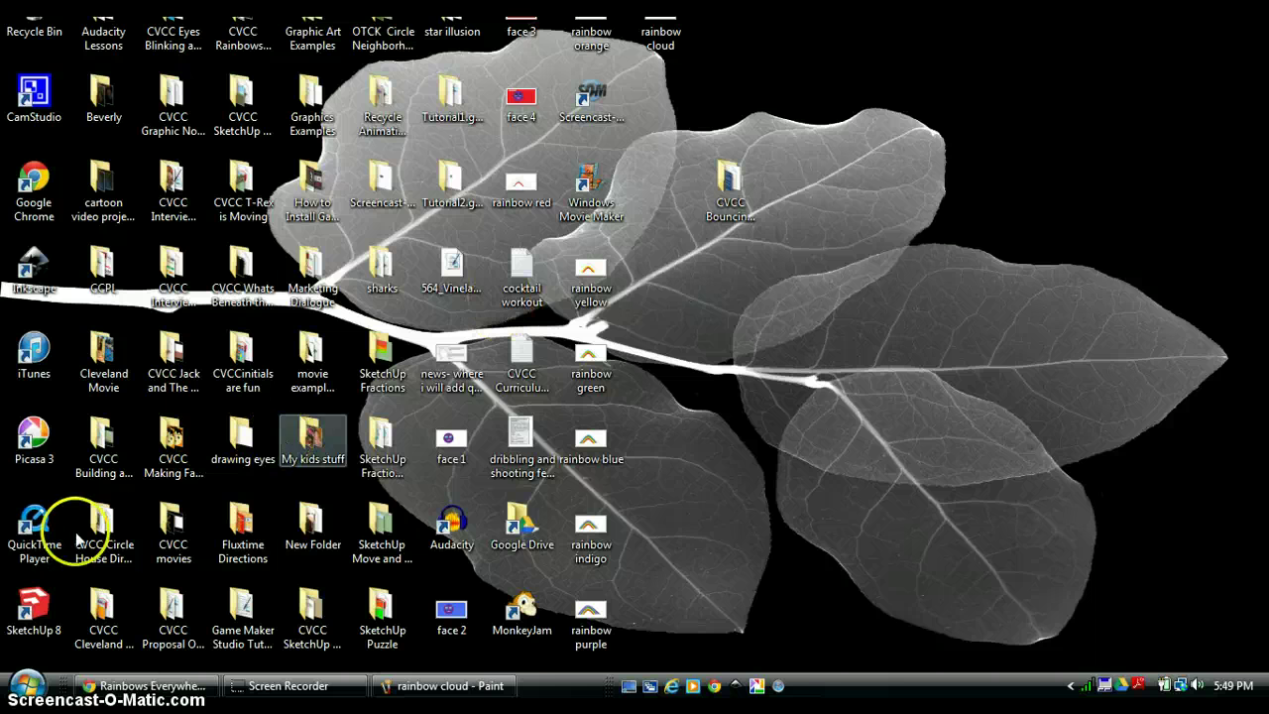
left_click(26, 684)
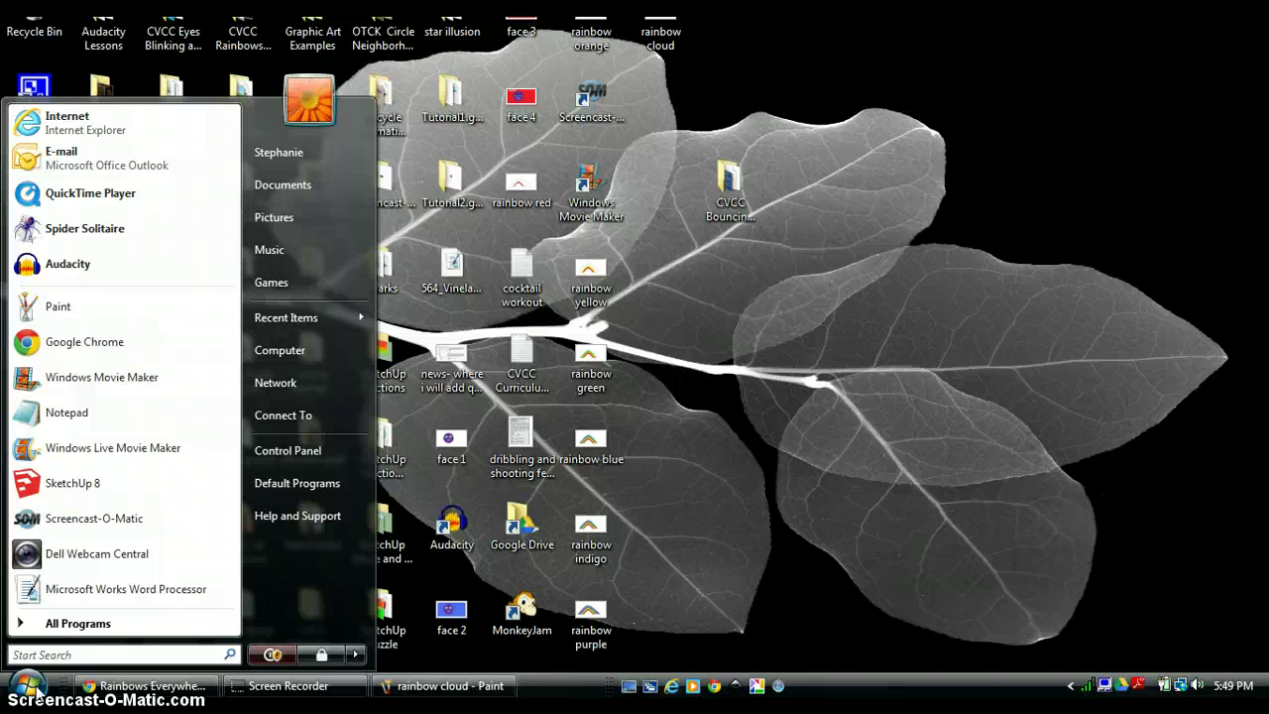
left_click(79, 623)
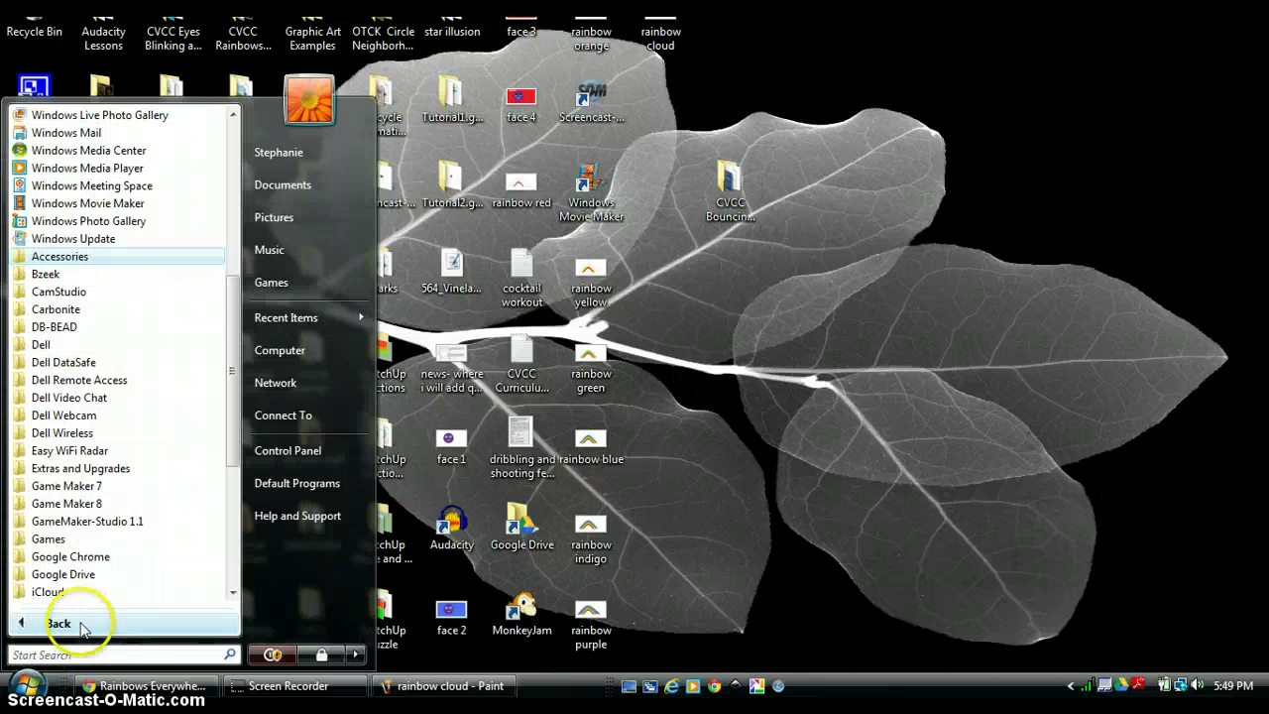
left_click_drag(227, 334, 224, 290)
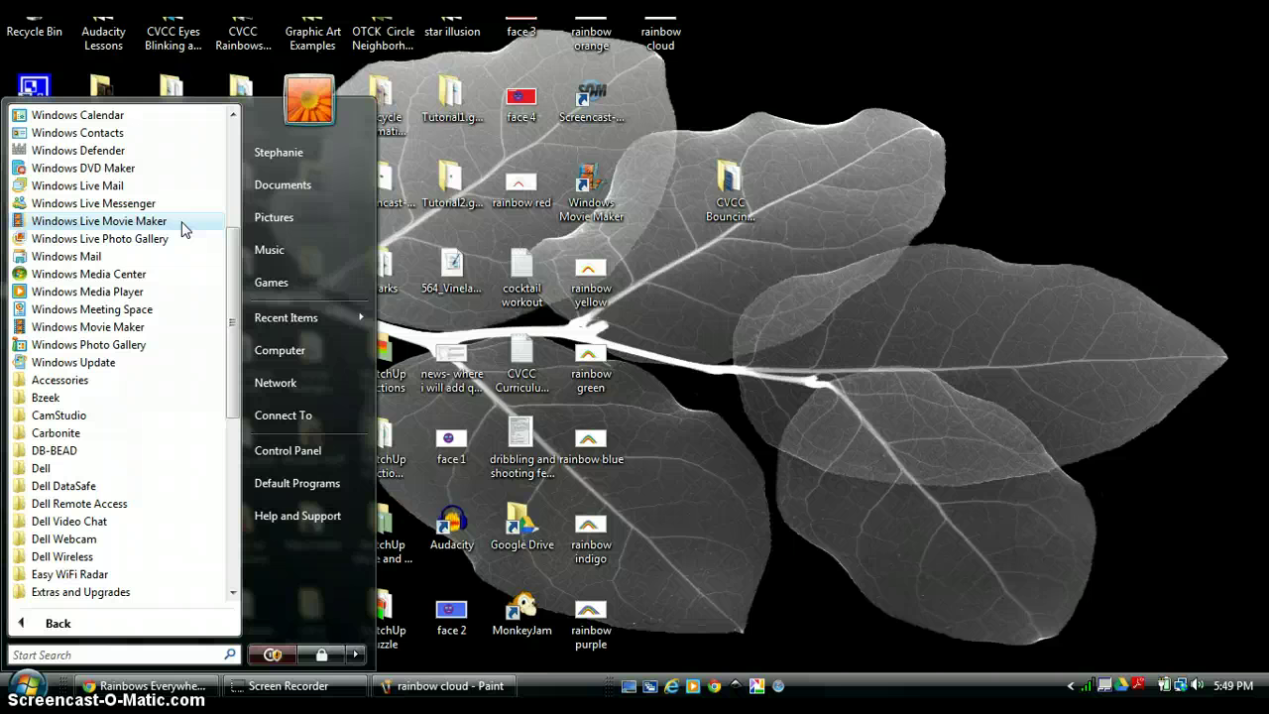
left_click(145, 222)
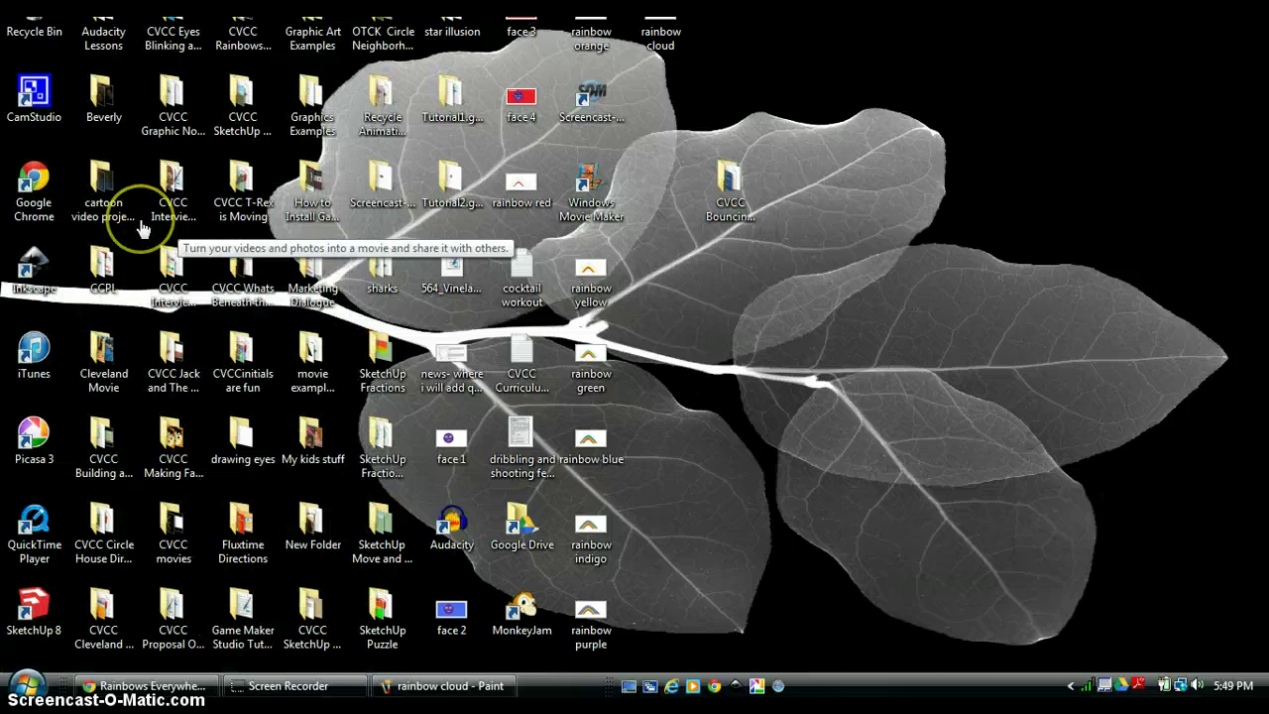
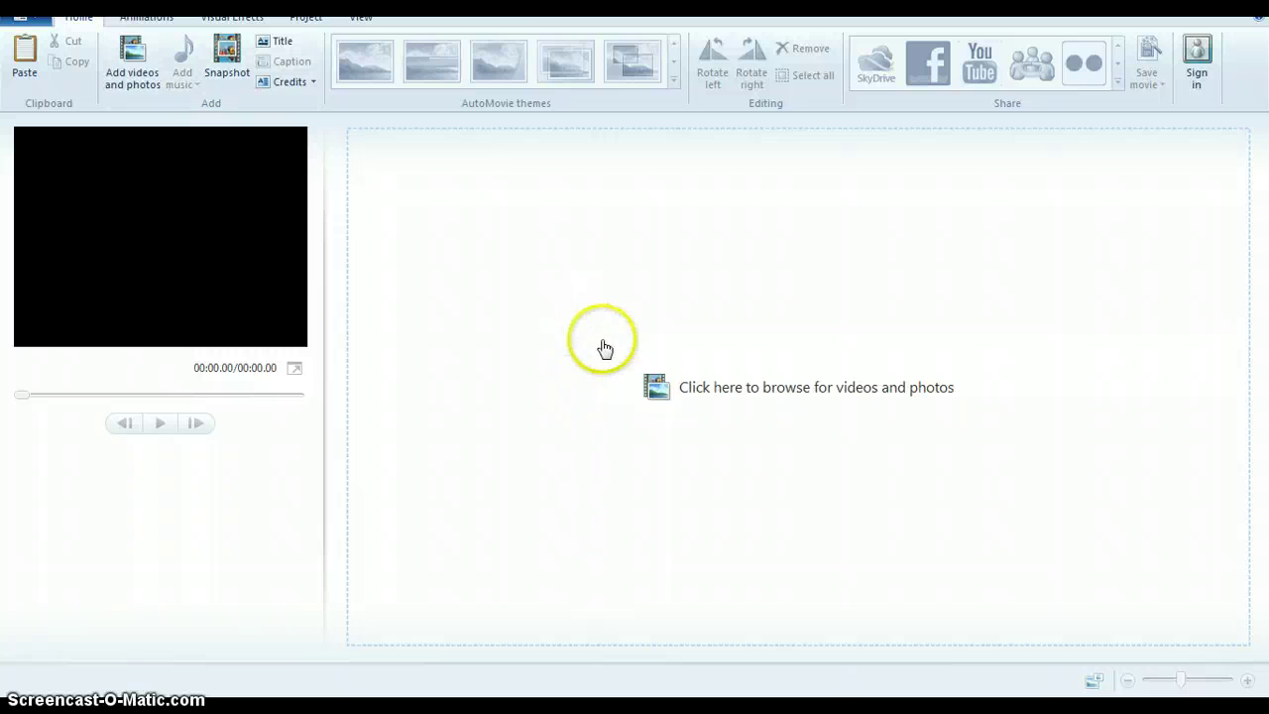
Add all eight rainbow pictures on the Desktop, from "rainbow blue" through "rainbow yellow", to the movie project
left_click(718, 394)
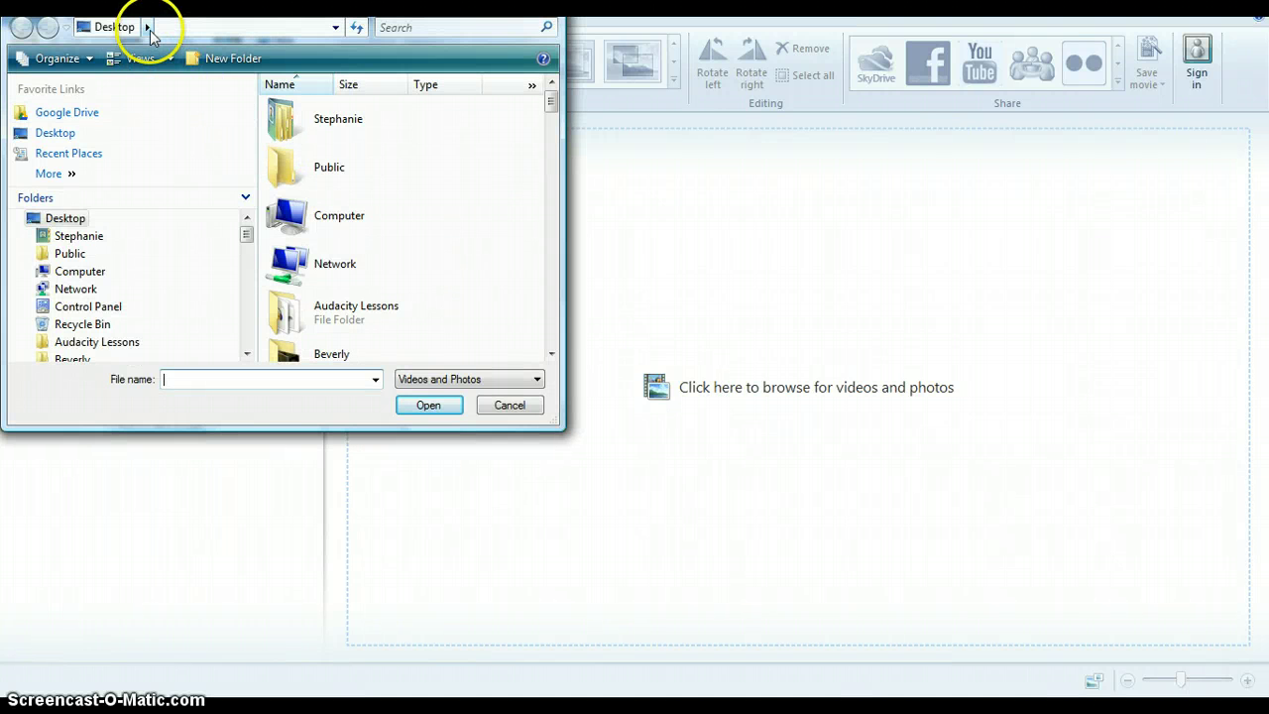
left_click_drag(548, 99, 545, 327)
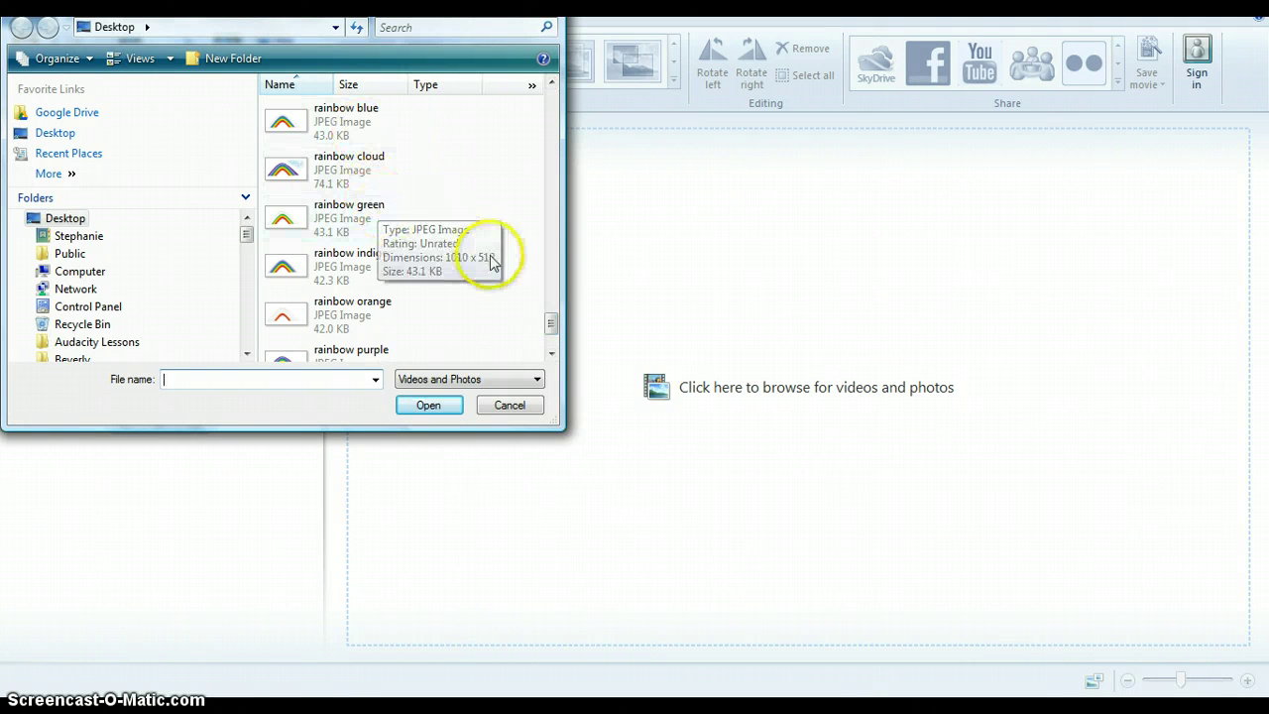
mouse_move(552, 319)
left_mouse_down()
mouse_move(553, 336)
mouse_move(551, 325)
left_mouse_up()
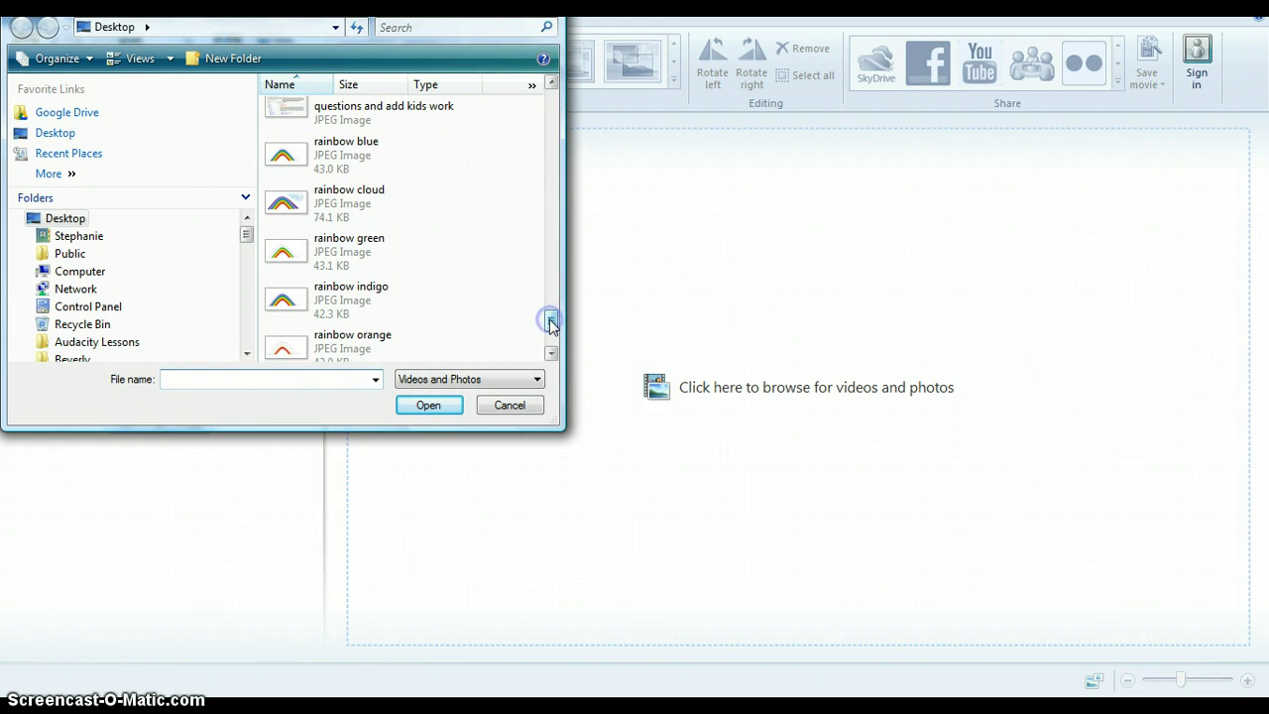
left_click(368, 178)
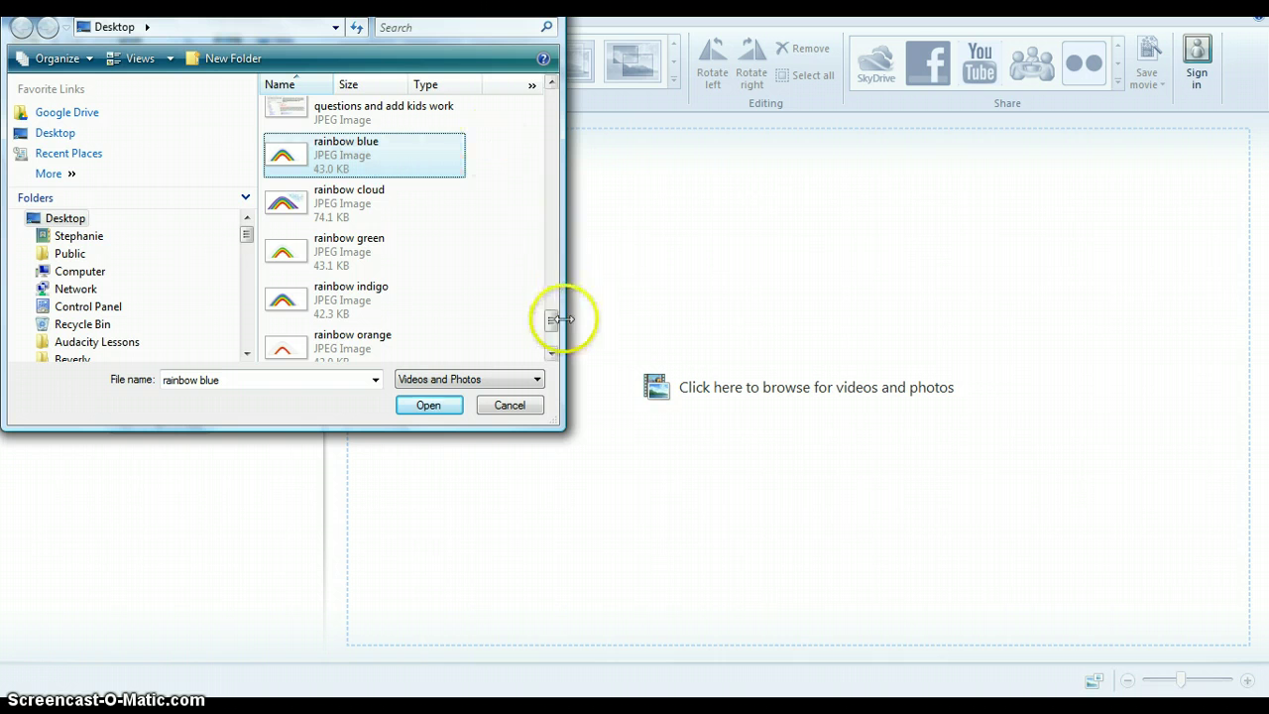
left_click_drag(555, 327, 404, 355)
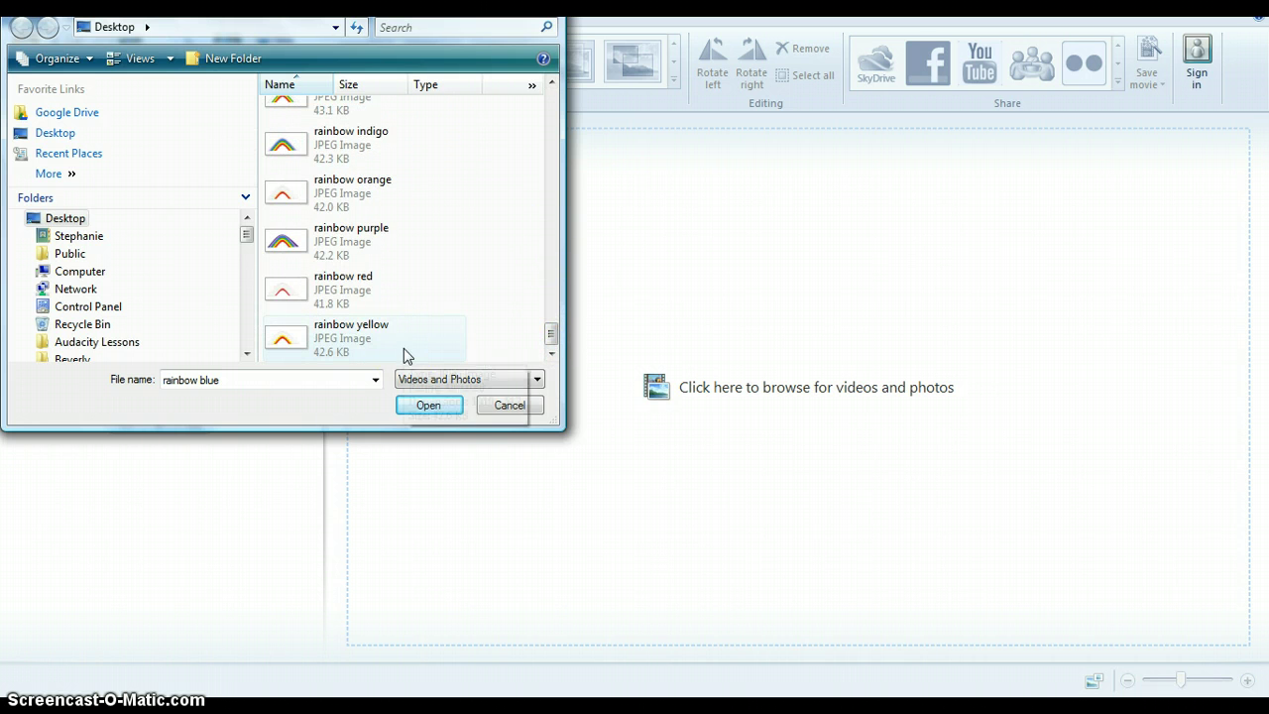
left_click(403, 348, "shift")
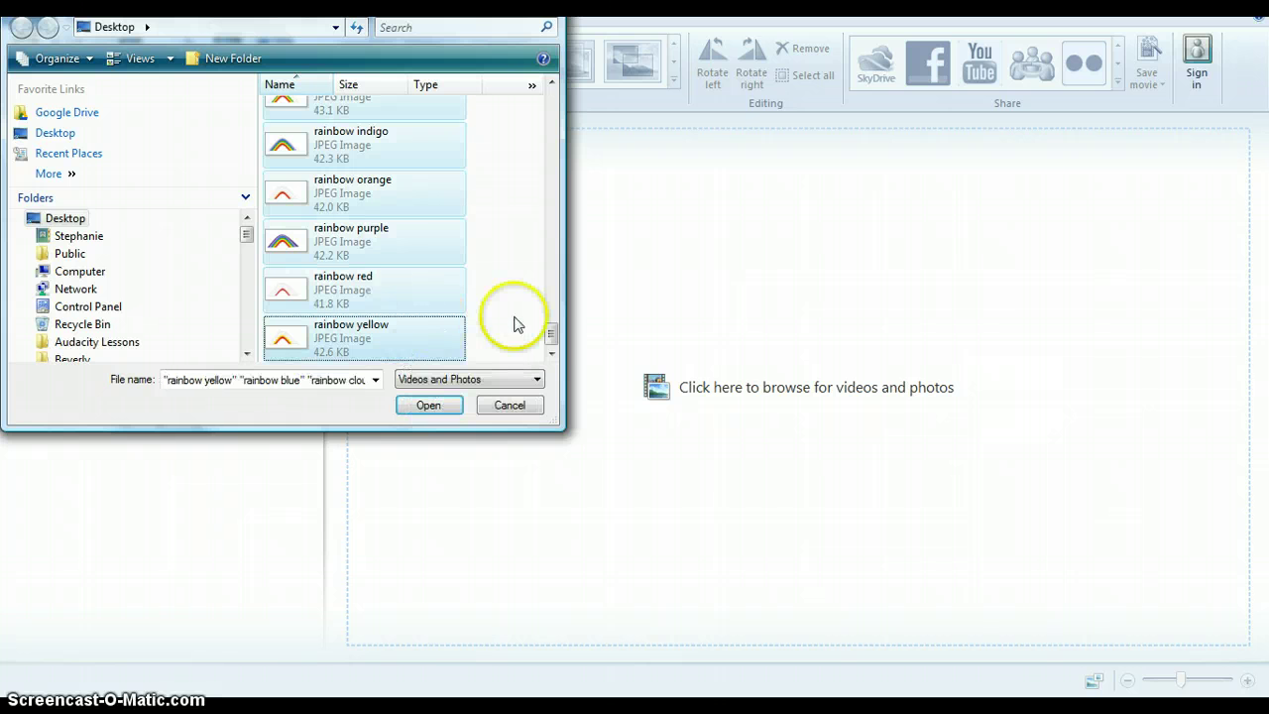
mouse_move(553, 337)
left_mouse_down()
mouse_move(553, 319)
mouse_move(553, 343)
left_mouse_up()
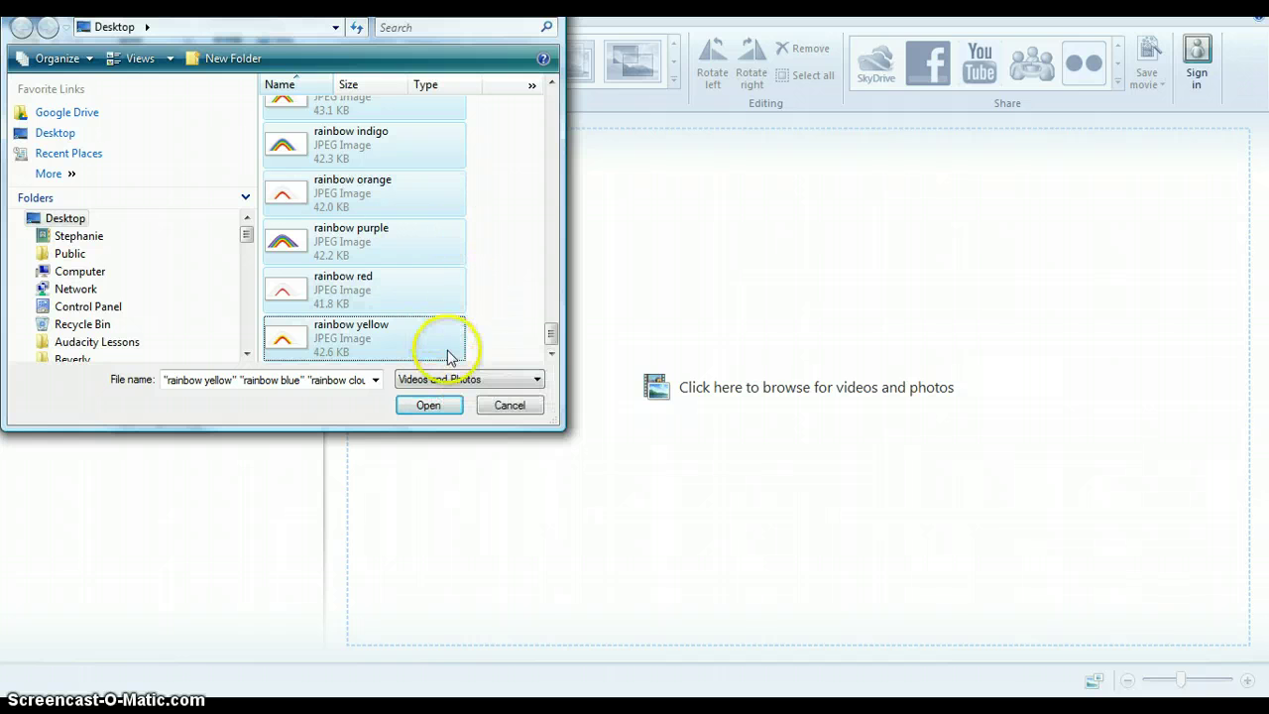
left_click(428, 405)
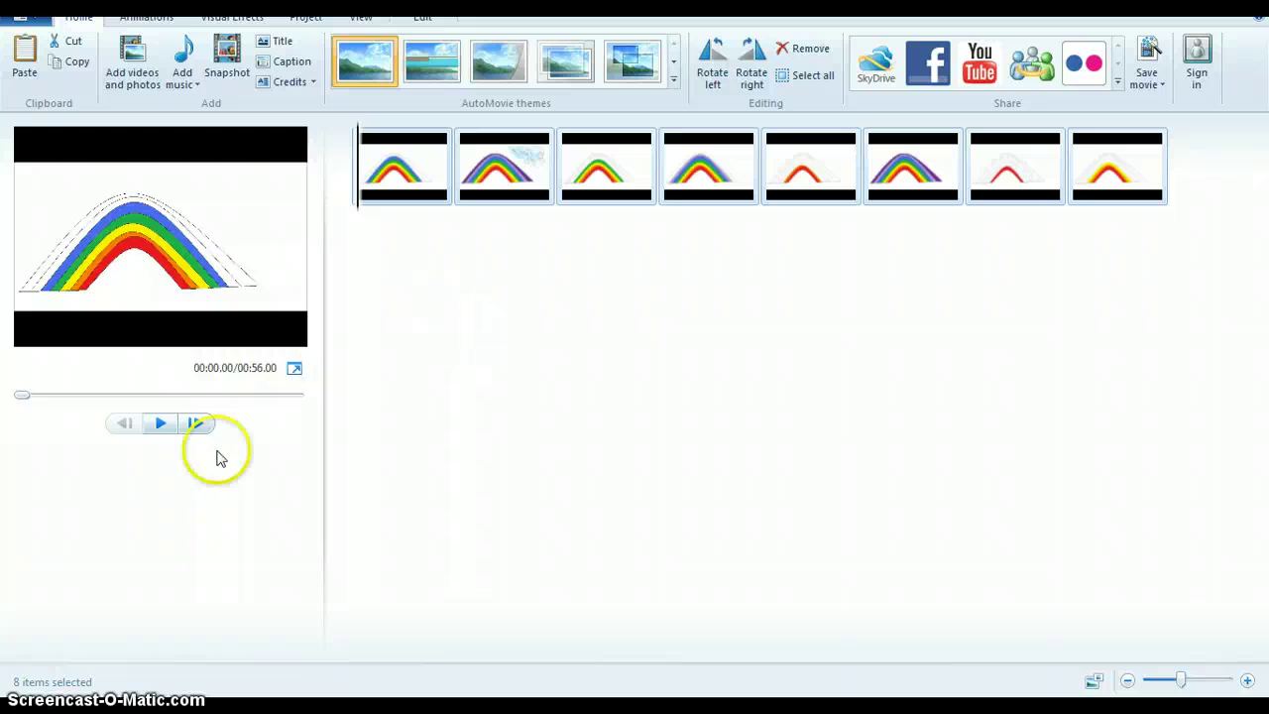
Play a preview of the movie, and move the "rainbow red" picture to the start of the storyboard
left_click(166, 423)
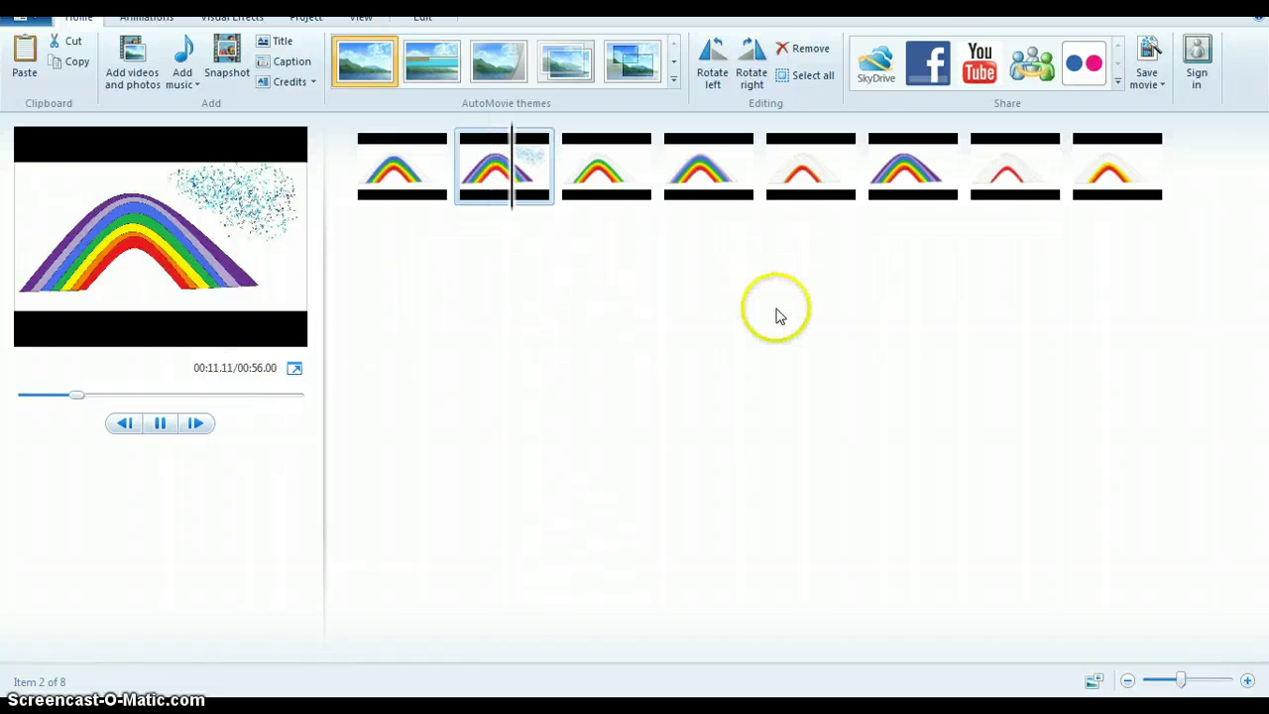
left_click(1027, 191)
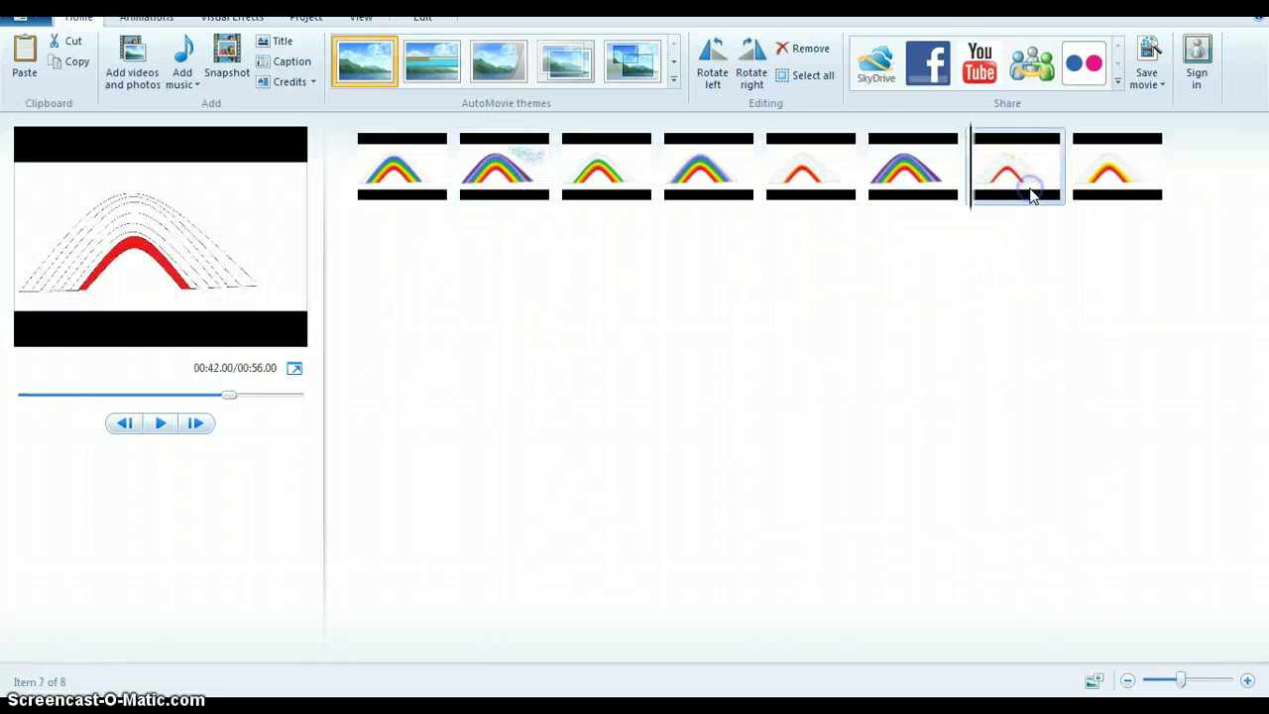
left_click_drag(1030, 193, 385, 186)
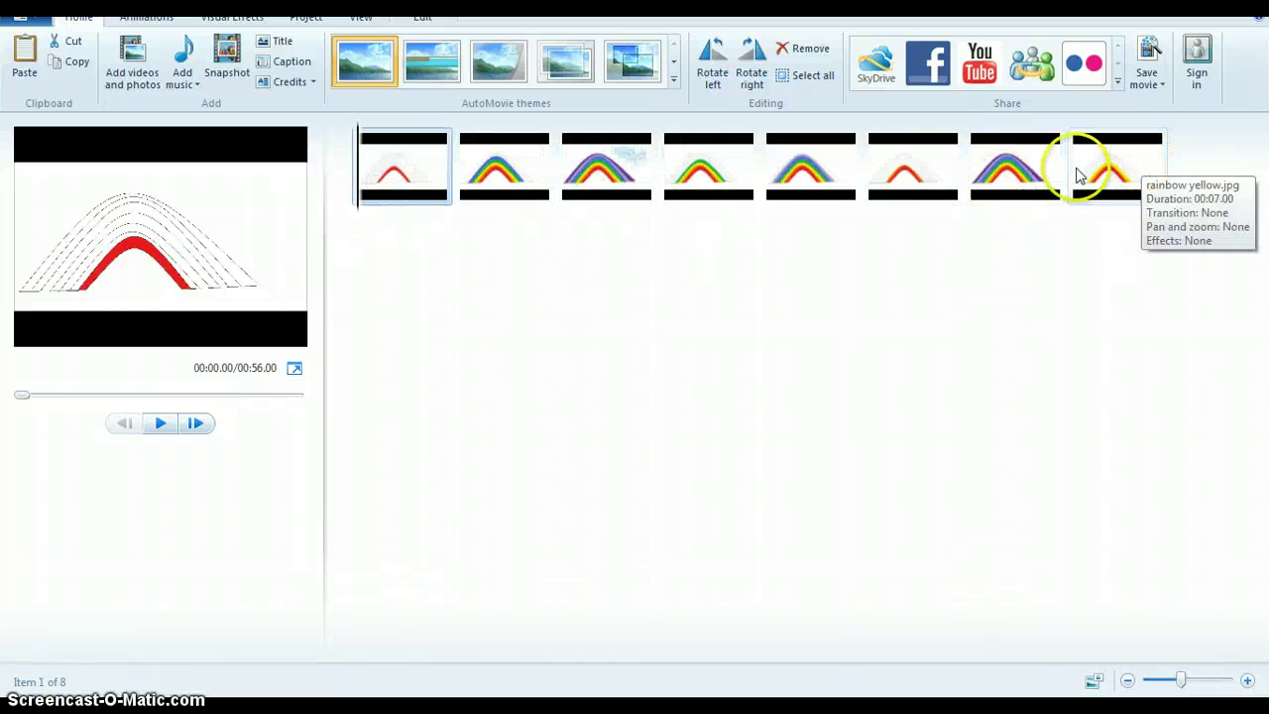
Reorder the pictures after red as orange, yellow, green, blue, light purple, dark purple and cloud, and play the preview
left_click_drag(947, 191, 483, 206)
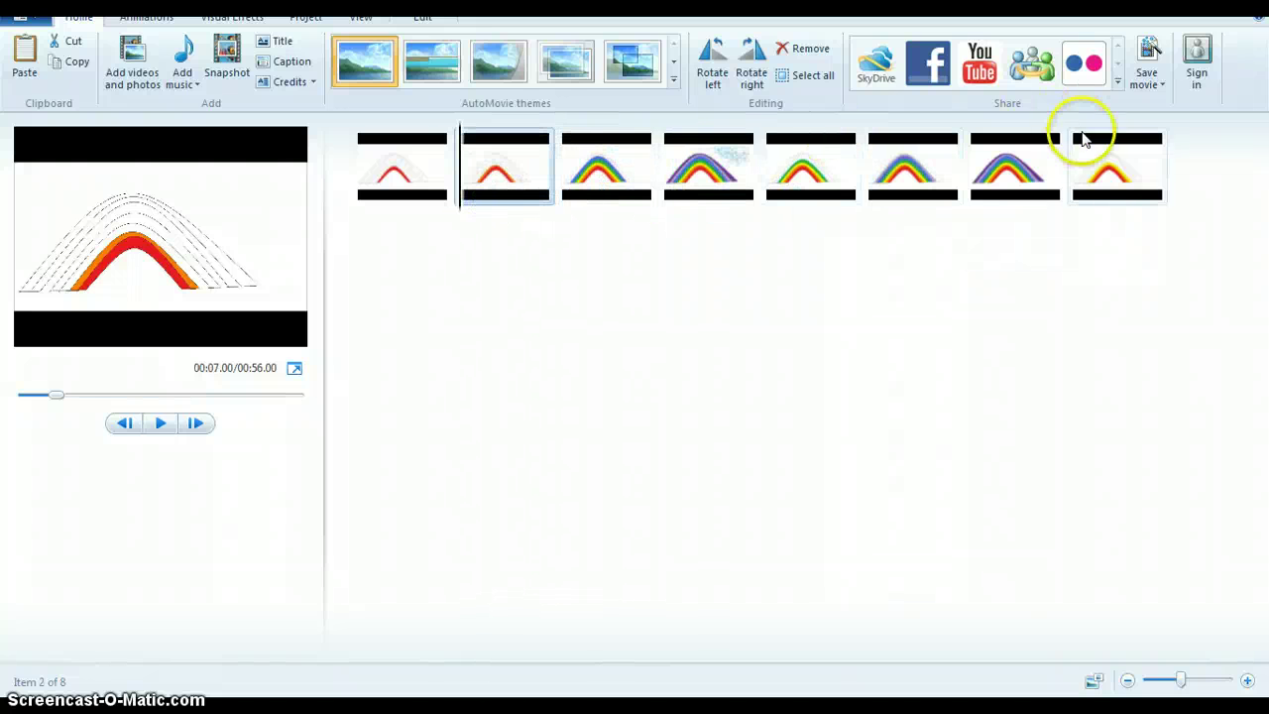
left_click_drag(1102, 179, 592, 219)
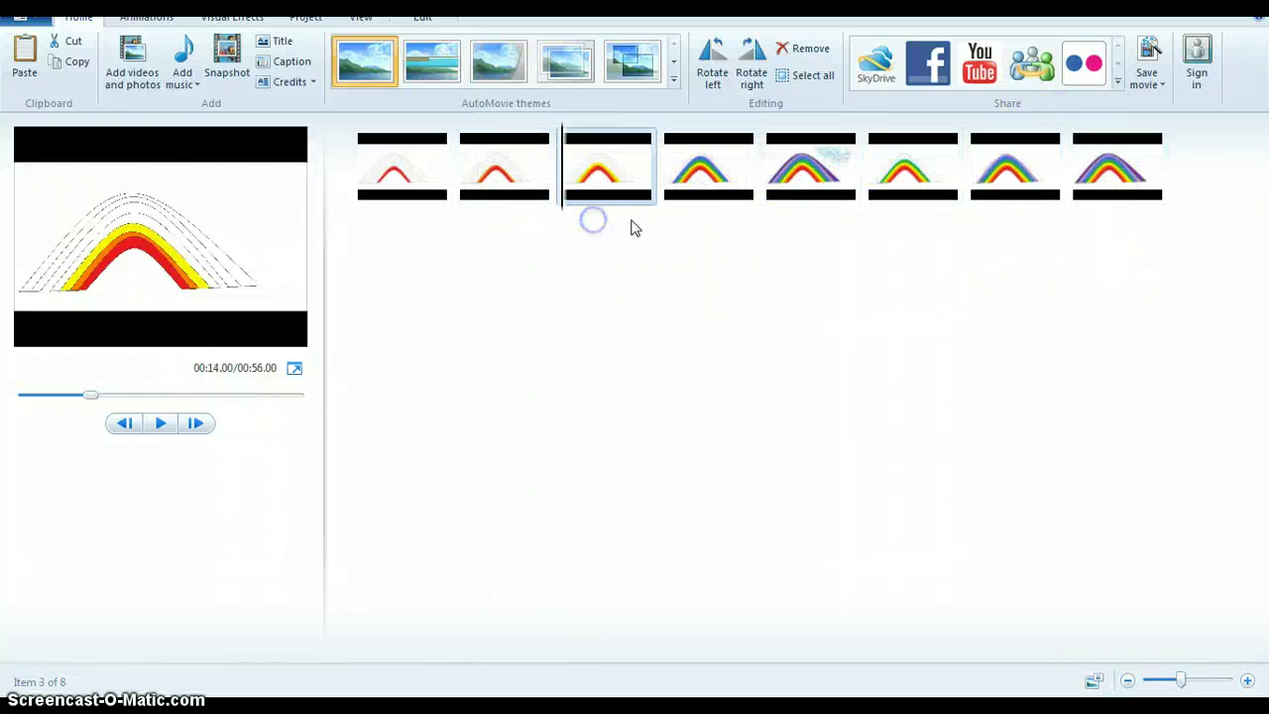
left_click_drag(906, 178, 695, 204)
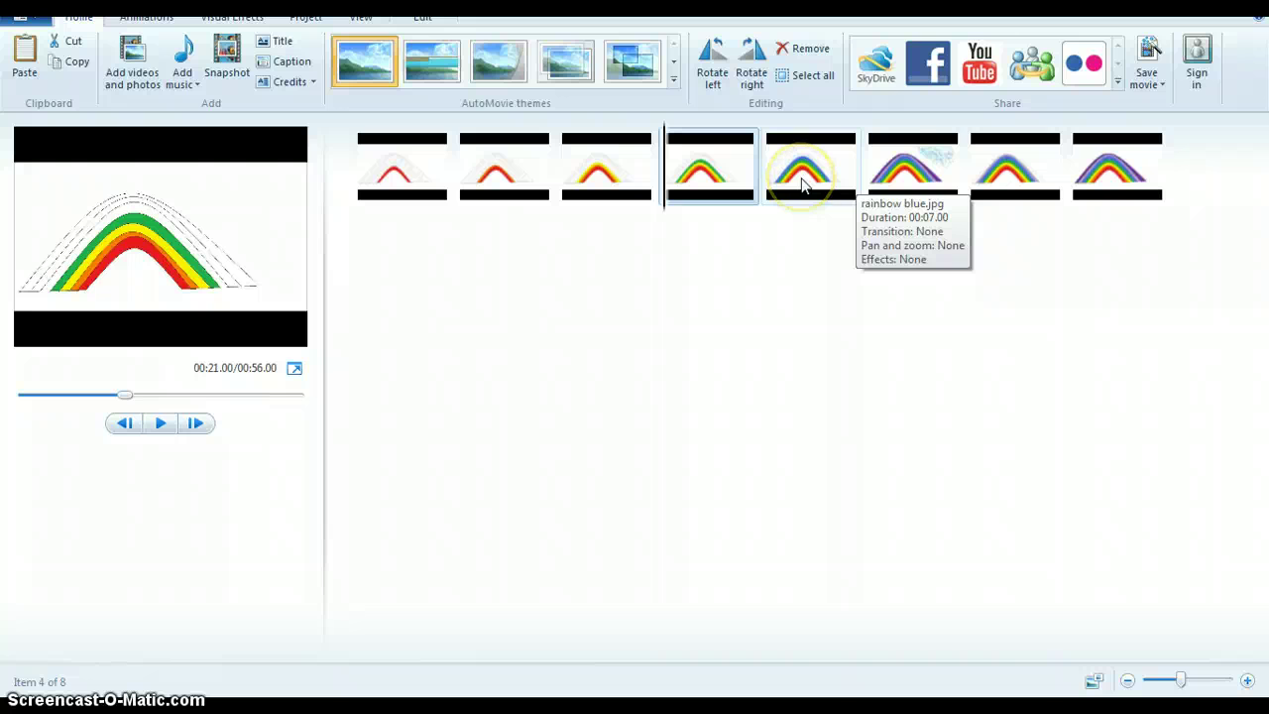
left_click_drag(1011, 181, 902, 199)
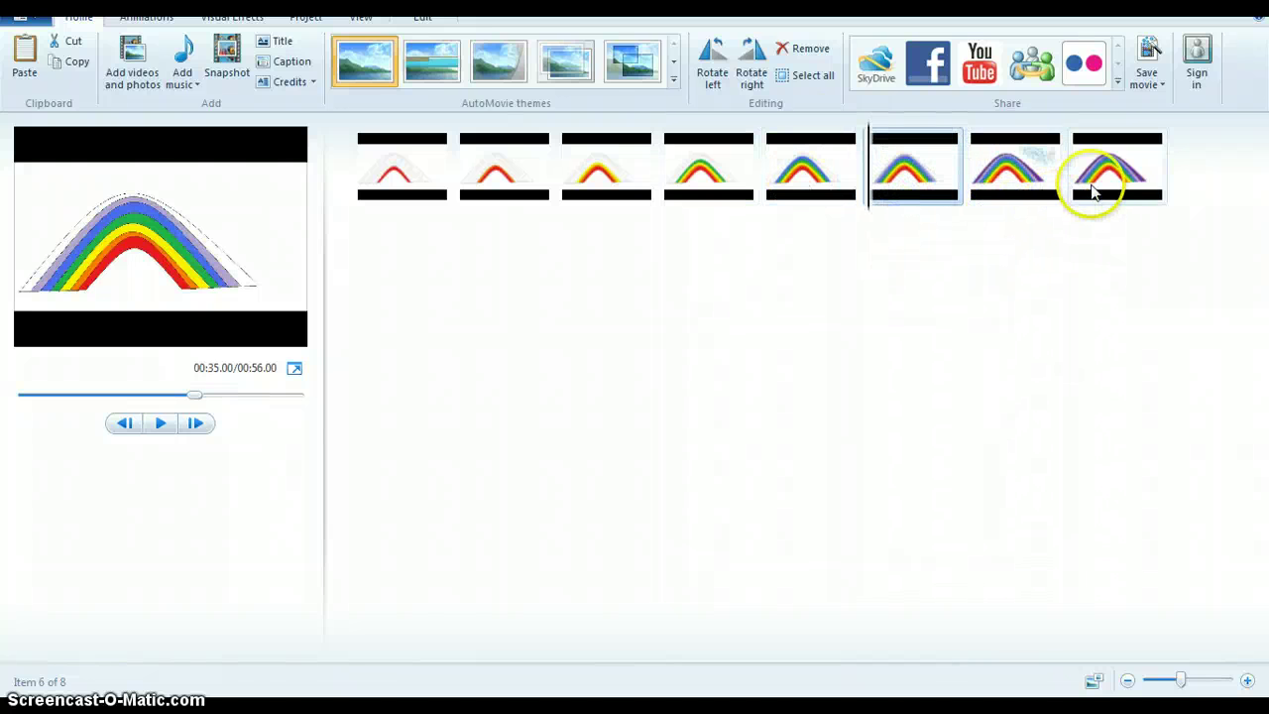
left_click_drag(1091, 192, 970, 171)
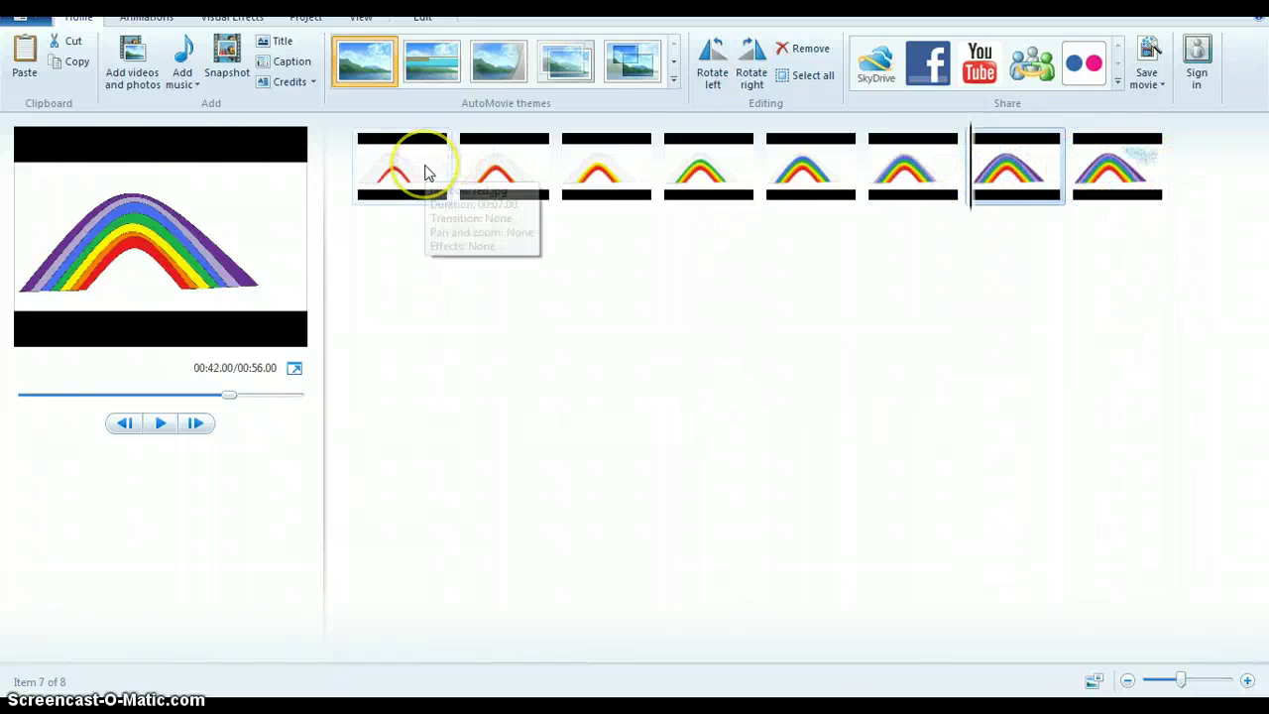
left_click(163, 424)
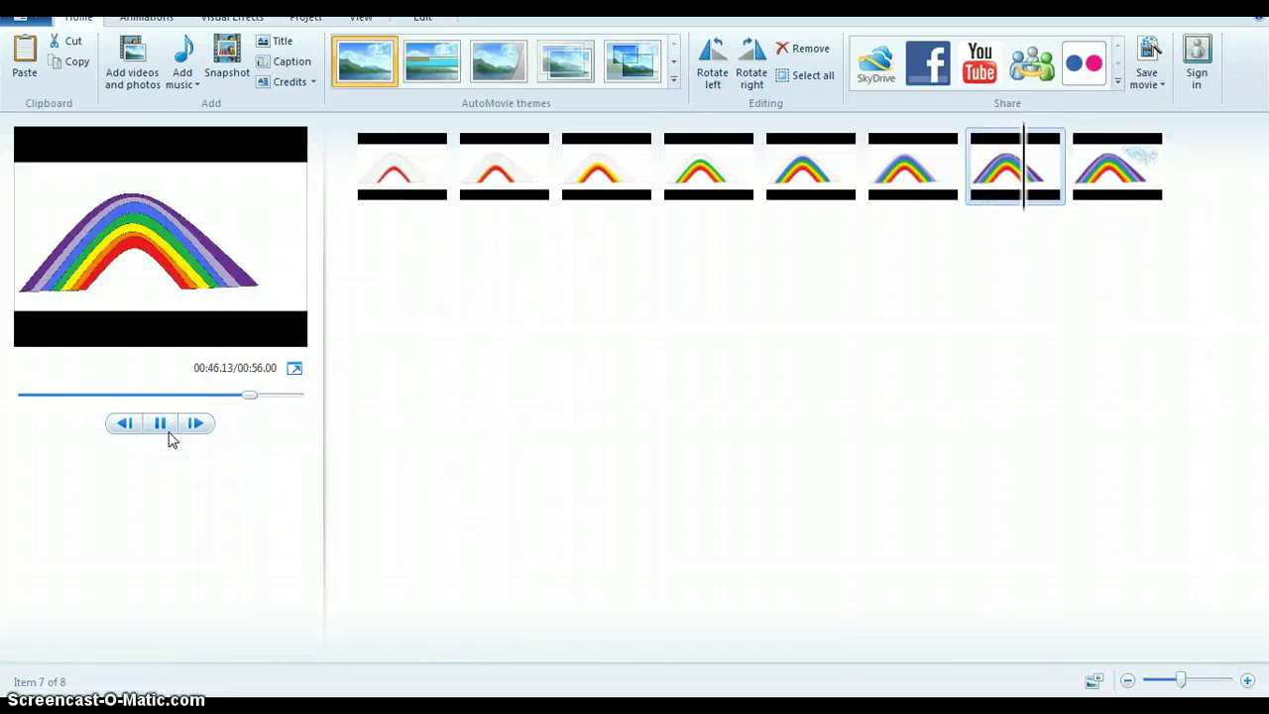
Set the red rainbow picture's duration to 0.25 seconds and play the preview from that picture
left_click(401, 169)
double_click(403, 171)
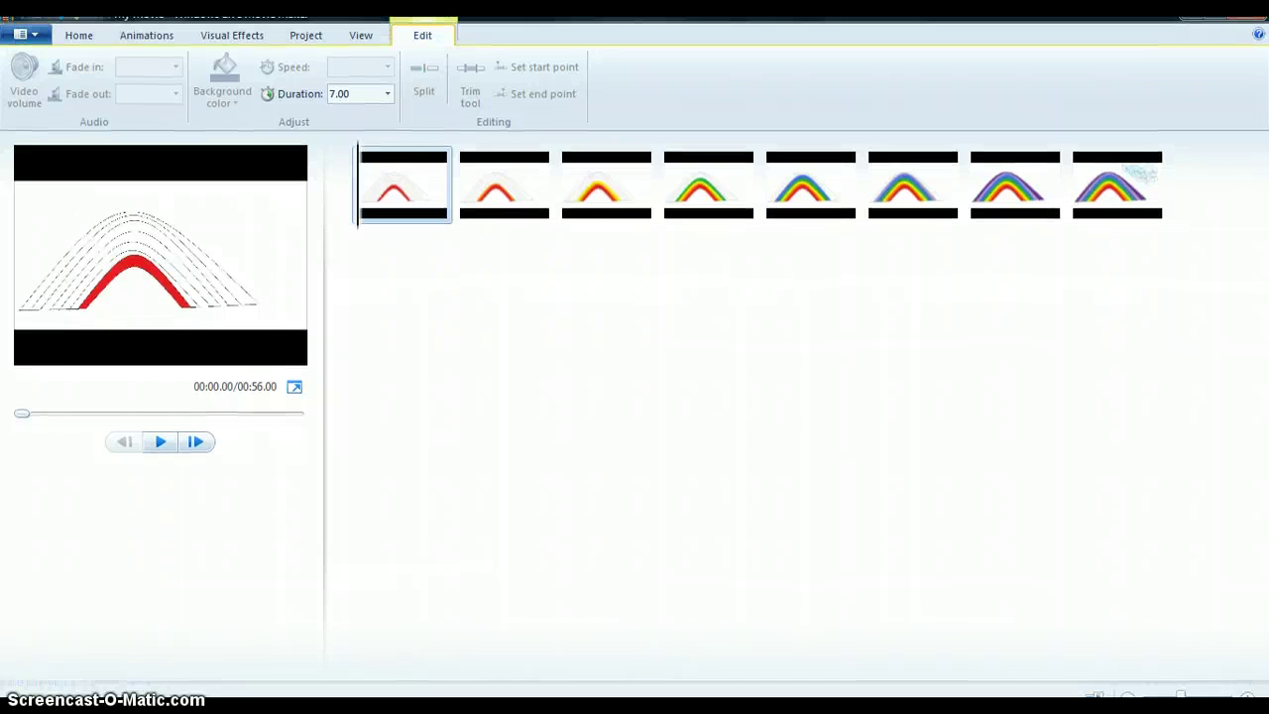
double_click(355, 91)
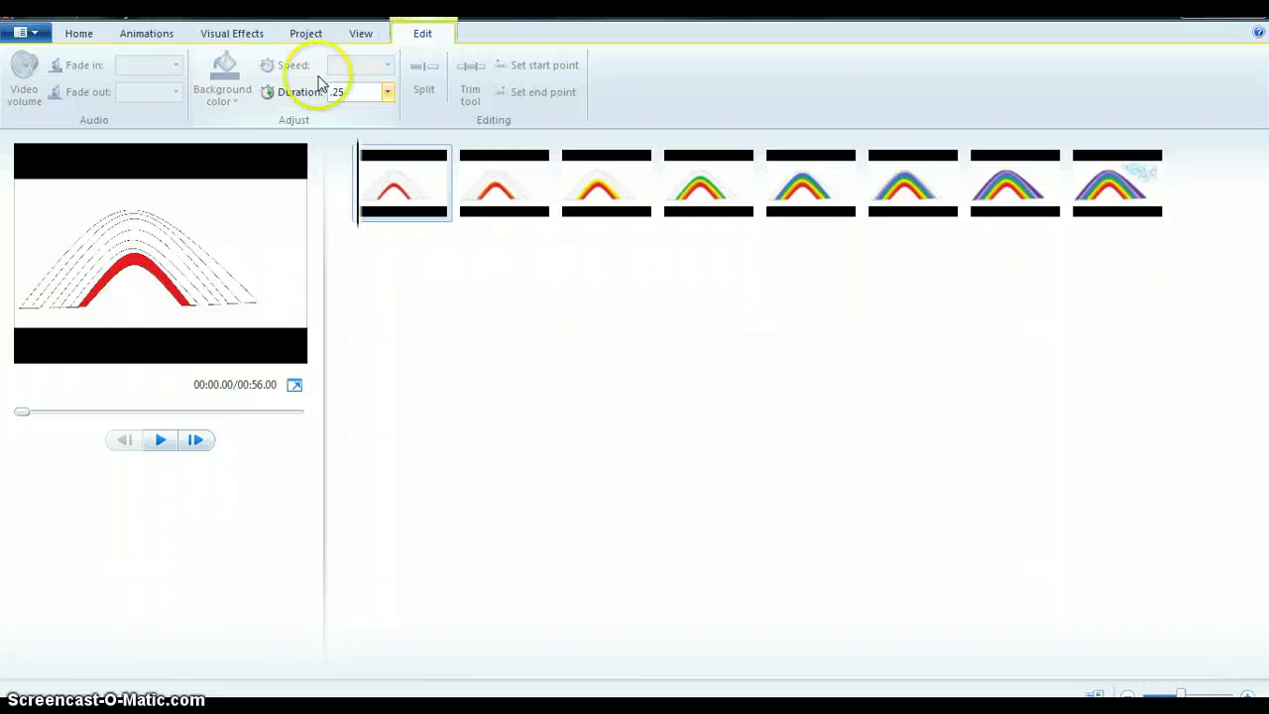
left_click(515, 188)
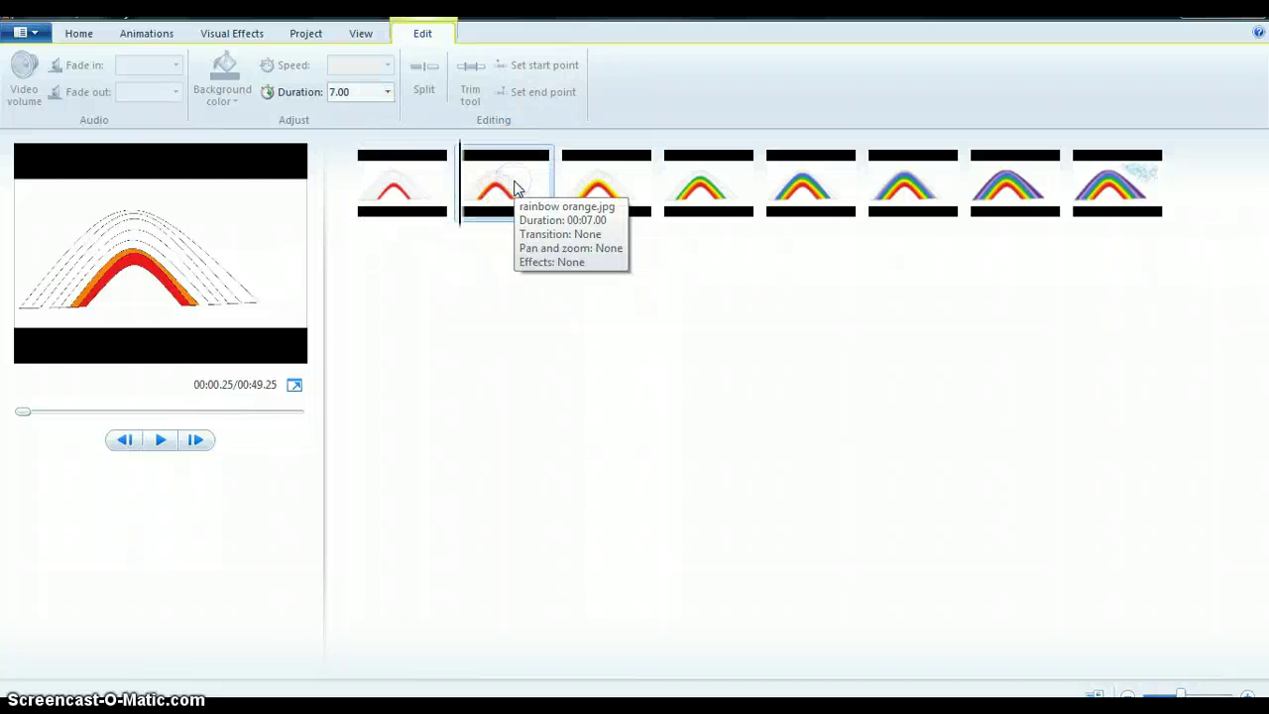
left_click(419, 196)
left_click(160, 441)
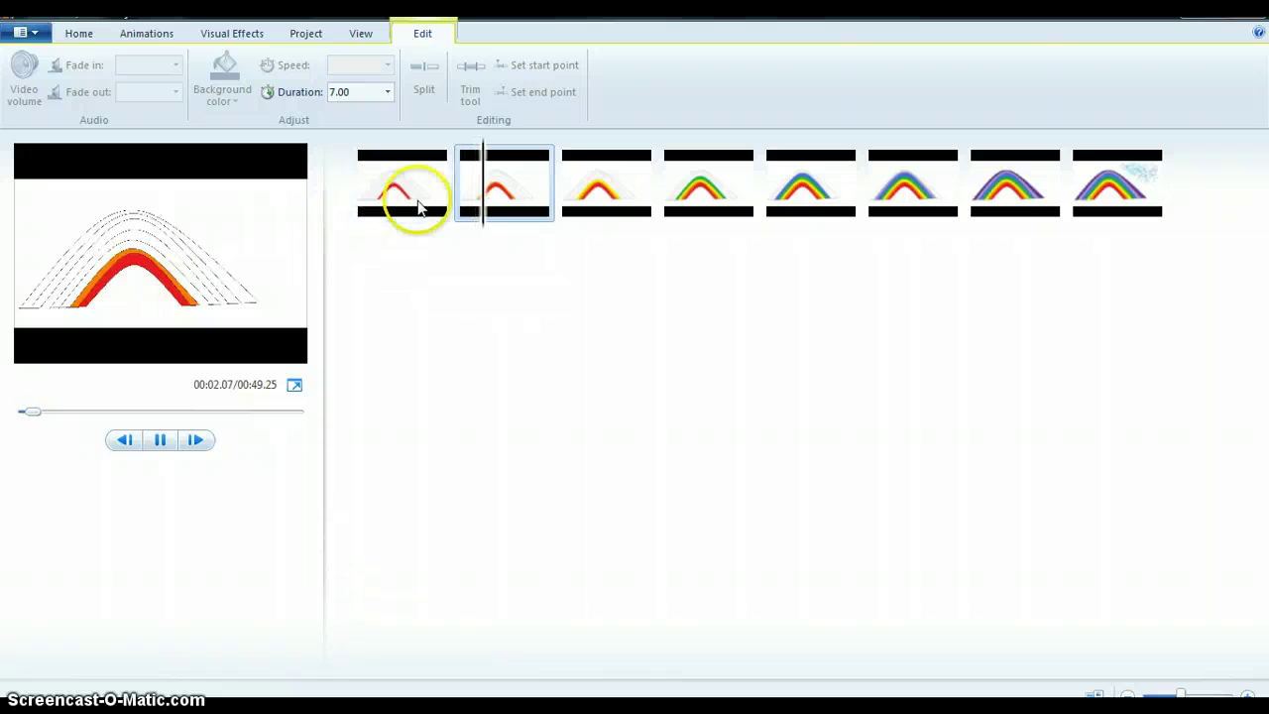
Set the durations of the orange and yellow rainbow pictures to 0.25 seconds each
left_click(504, 203)
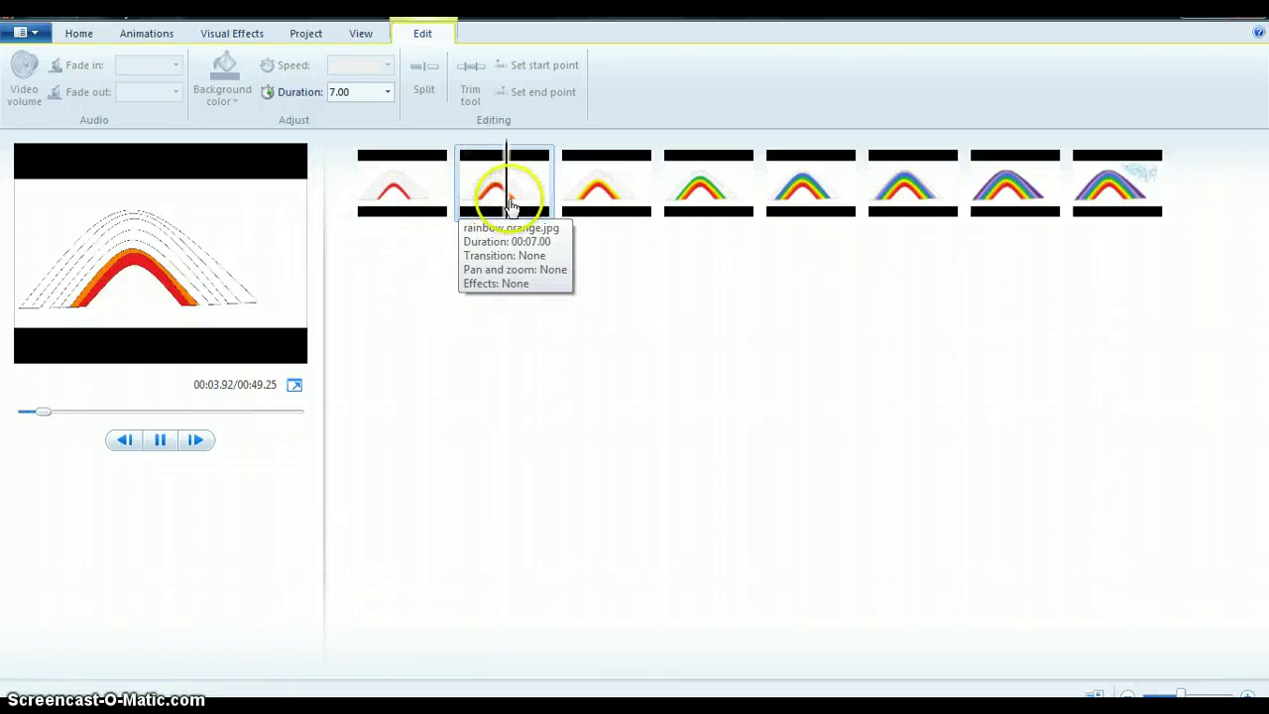
left_click(356, 98)
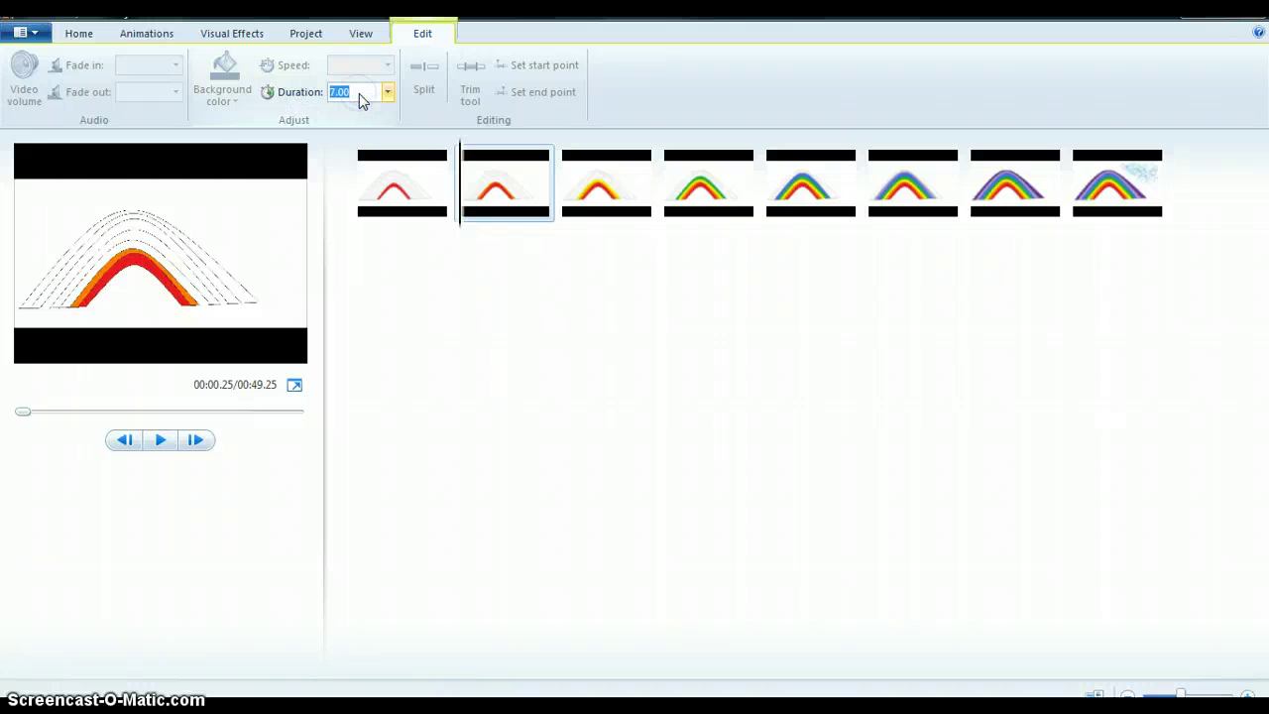
type(".25")
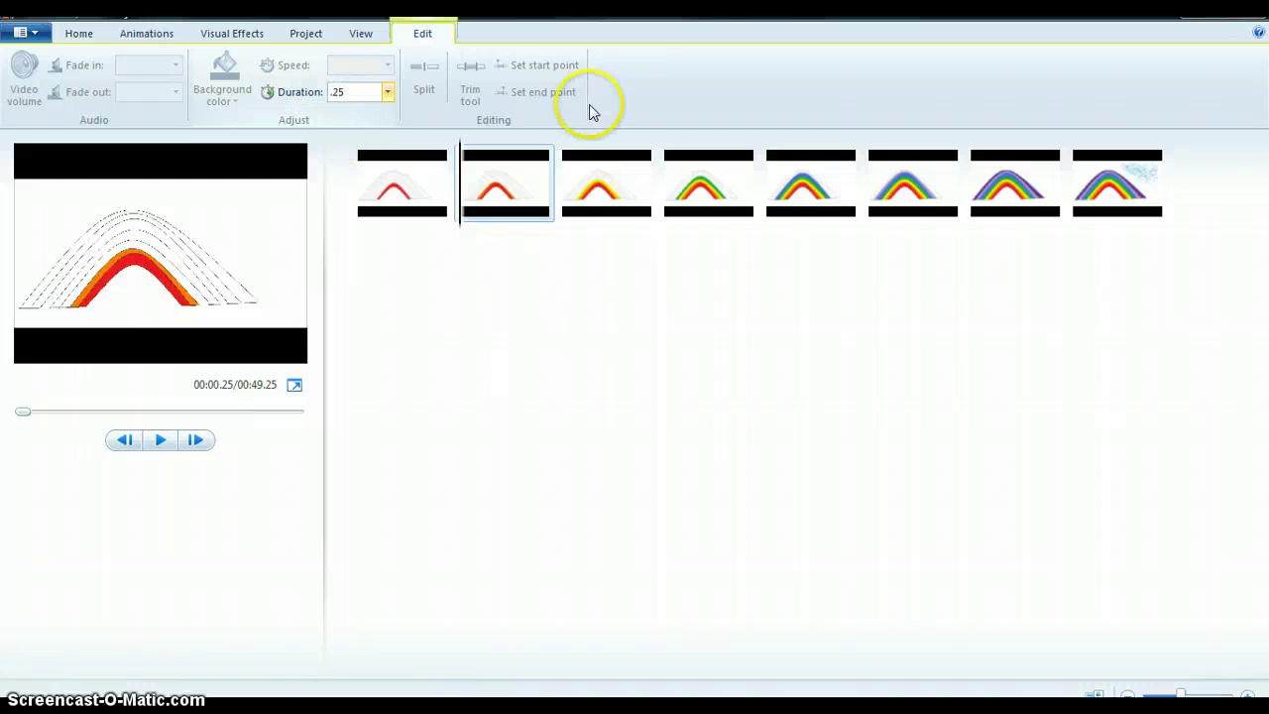
left_click(594, 184)
left_click(380, 91)
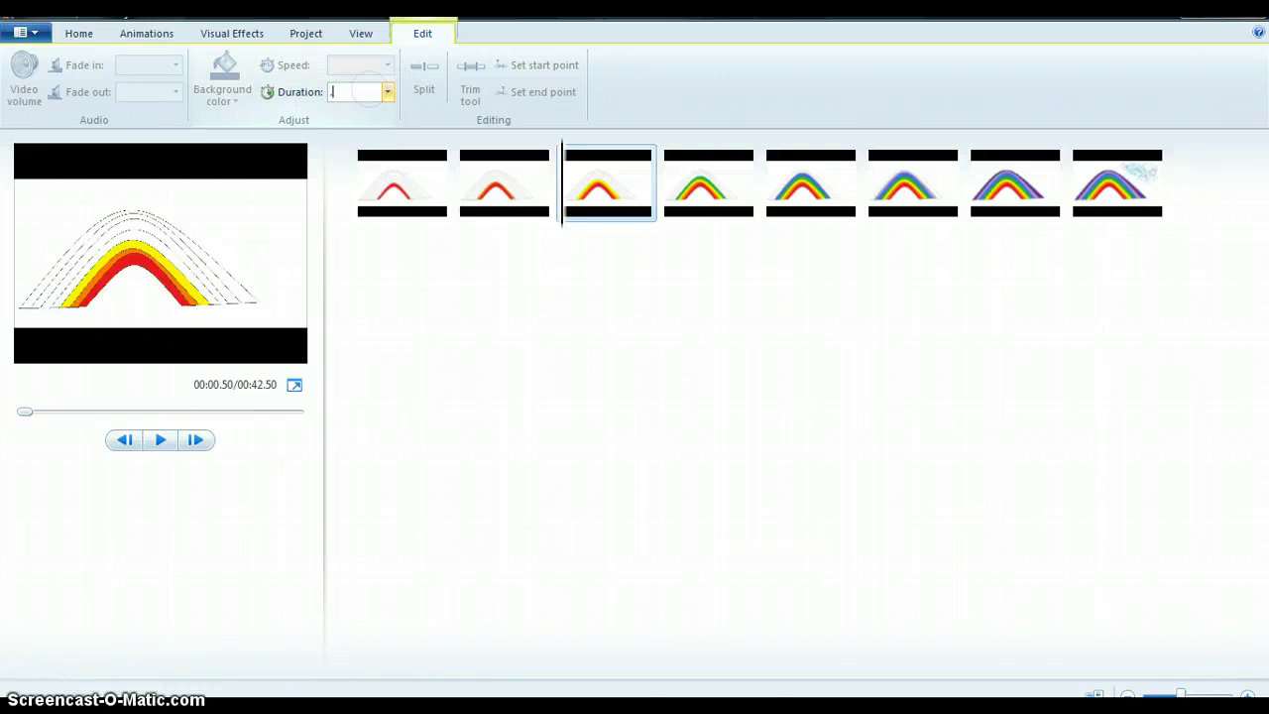
Set the durations of the green and blue rainbow pictures to 0.25 seconds each
left_click(687, 184)
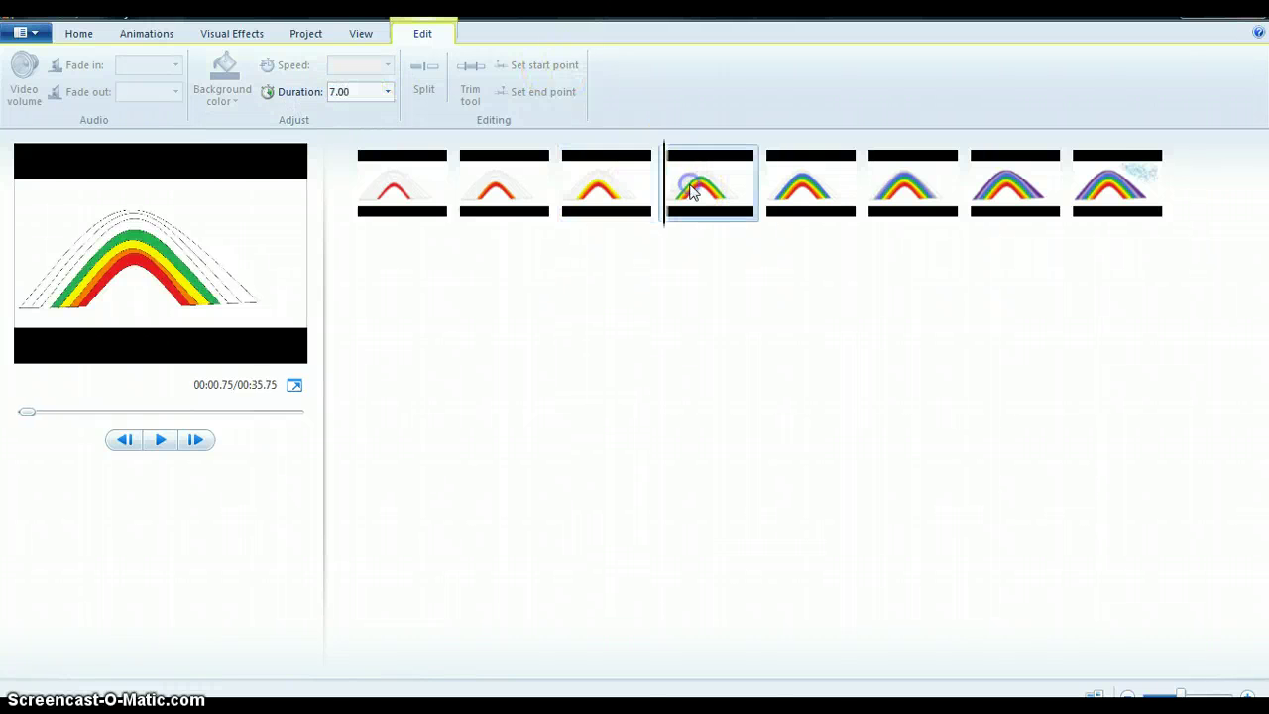
double_click(366, 92)
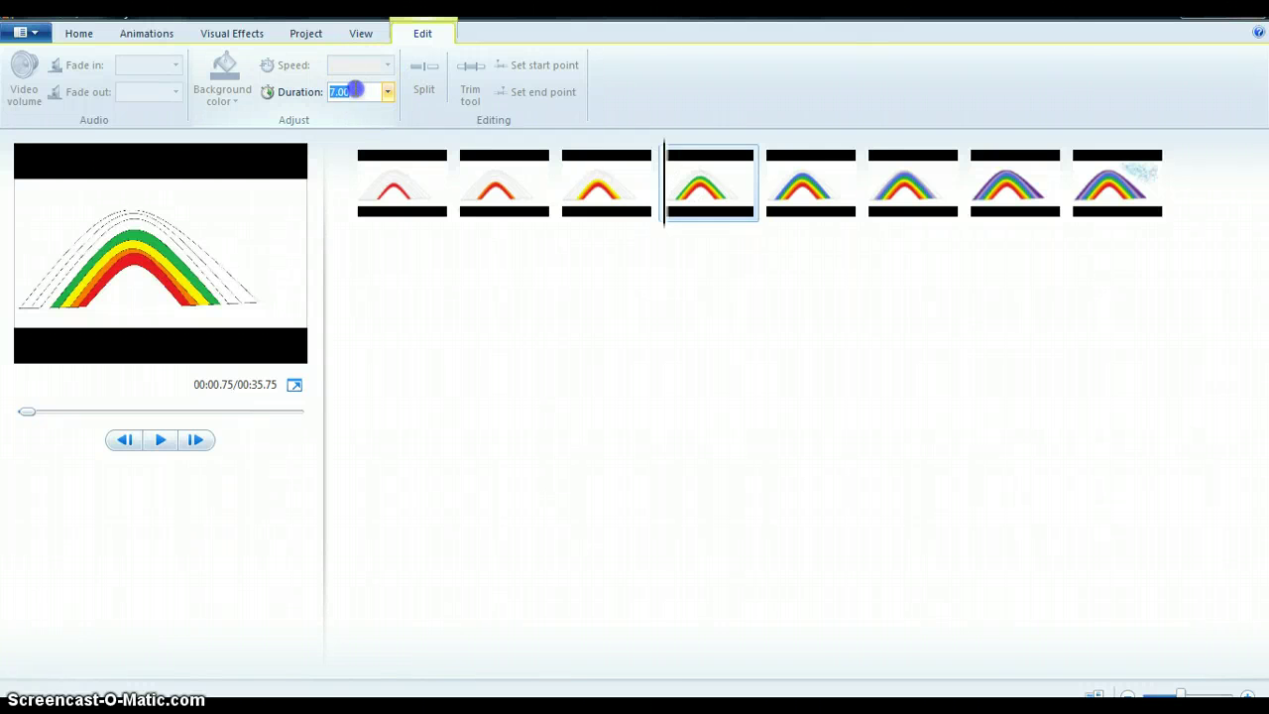
type(".25")
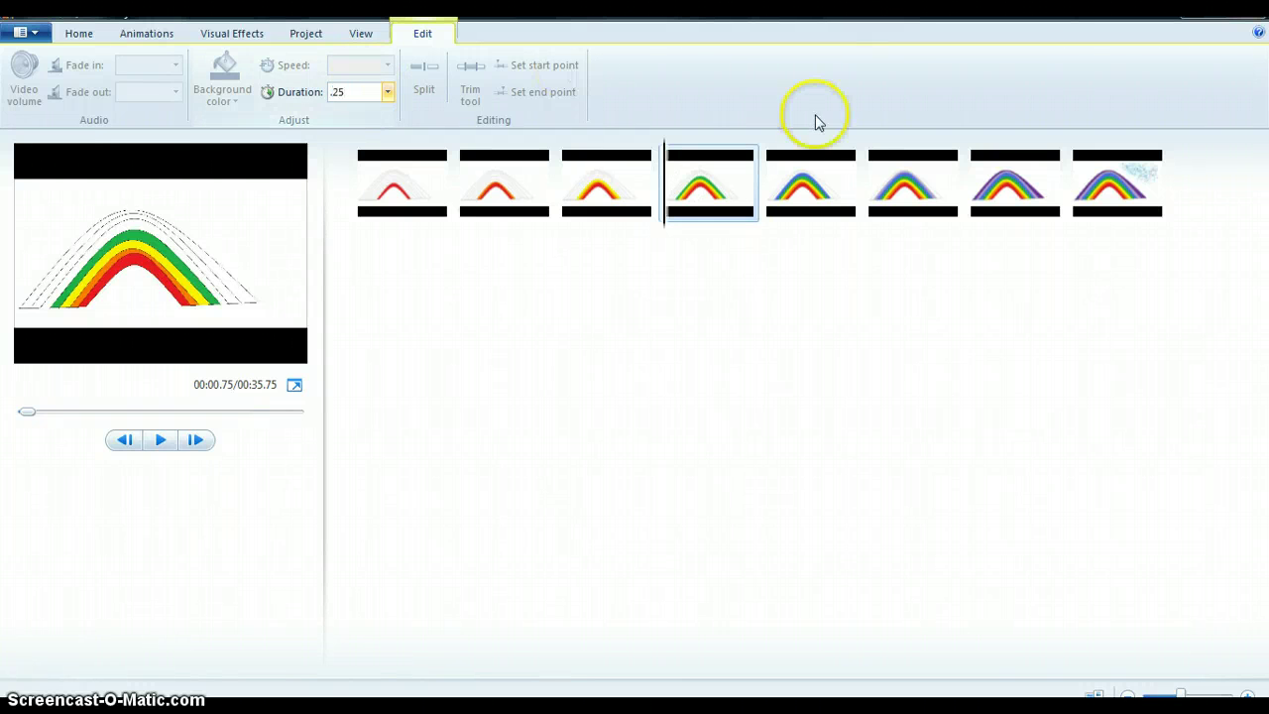
left_click(805, 181)
double_click(355, 93)
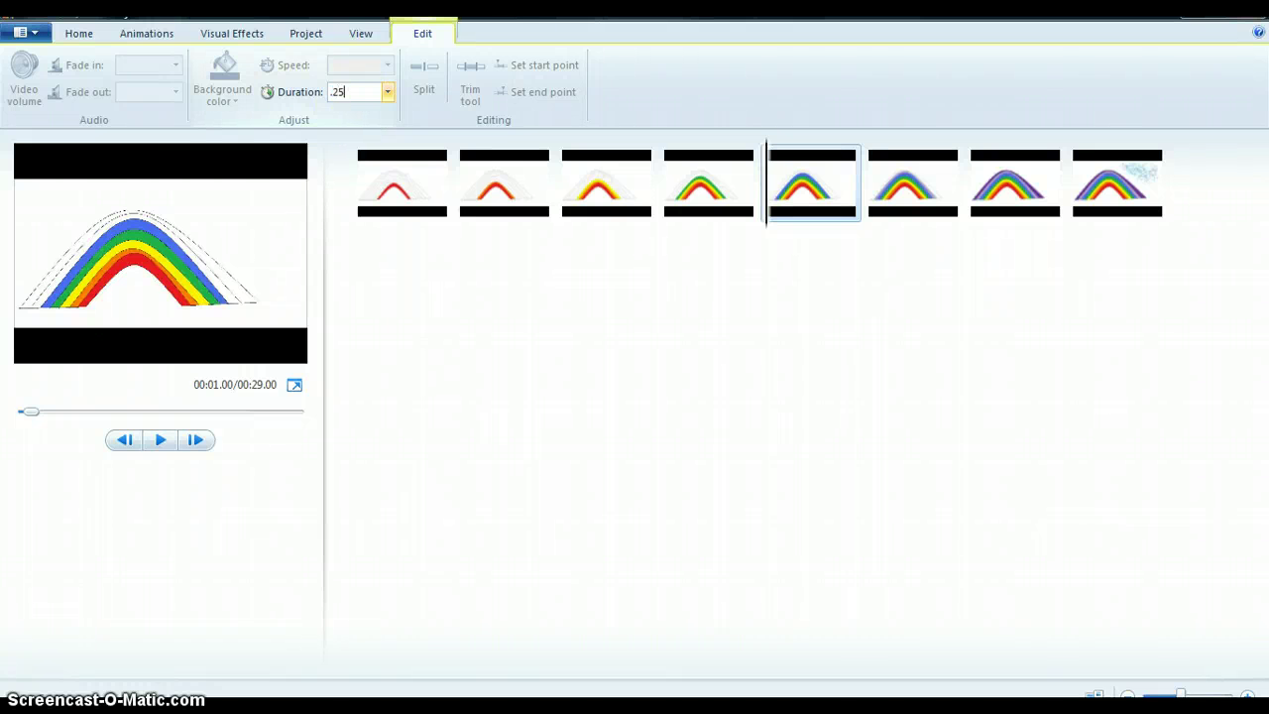
Set the durations of the light purple and dark purple rainbow pictures to 0.25 seconds each
left_click(902, 177)
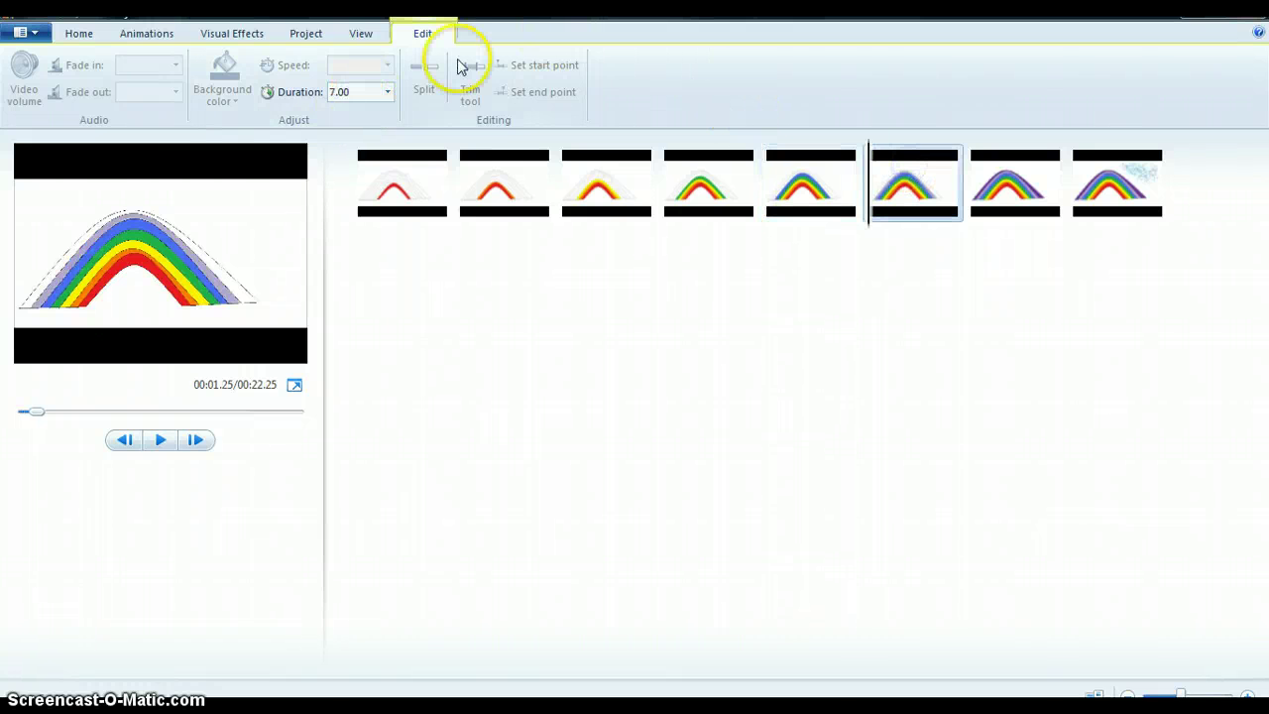
double_click(370, 90)
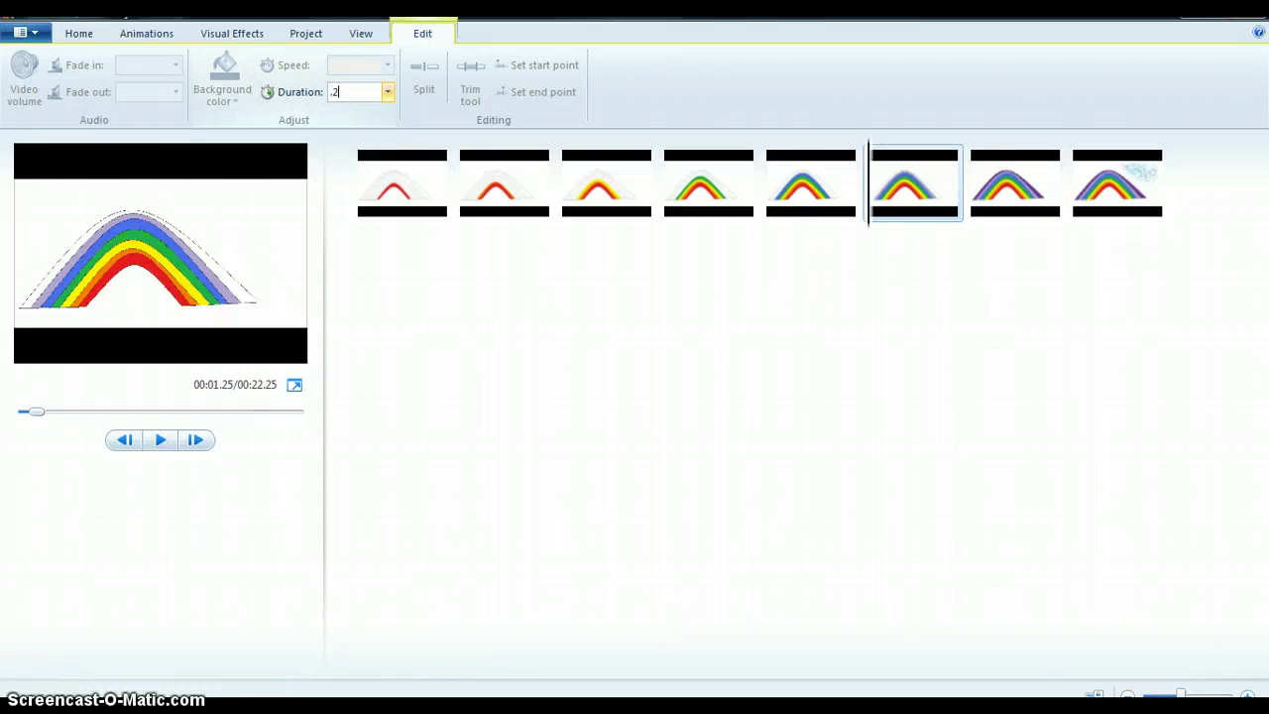
type(".25")
left_click(1014, 208)
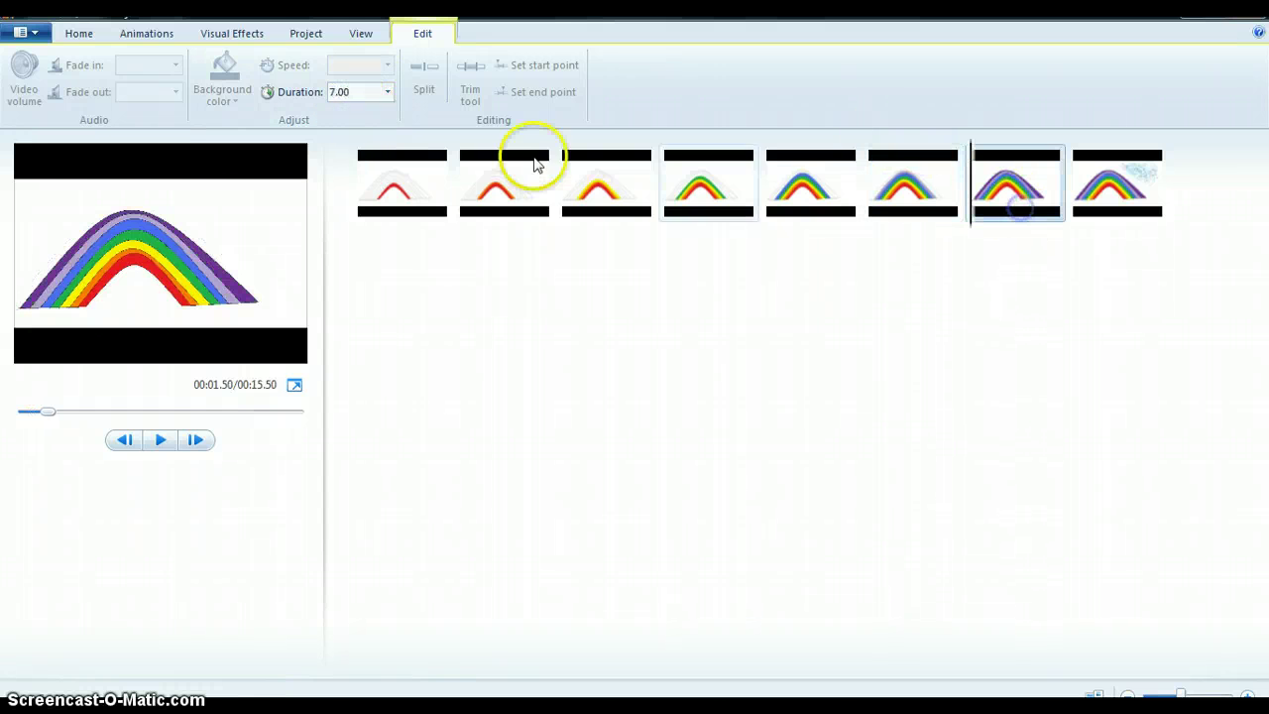
left_click(361, 90)
type(".25")
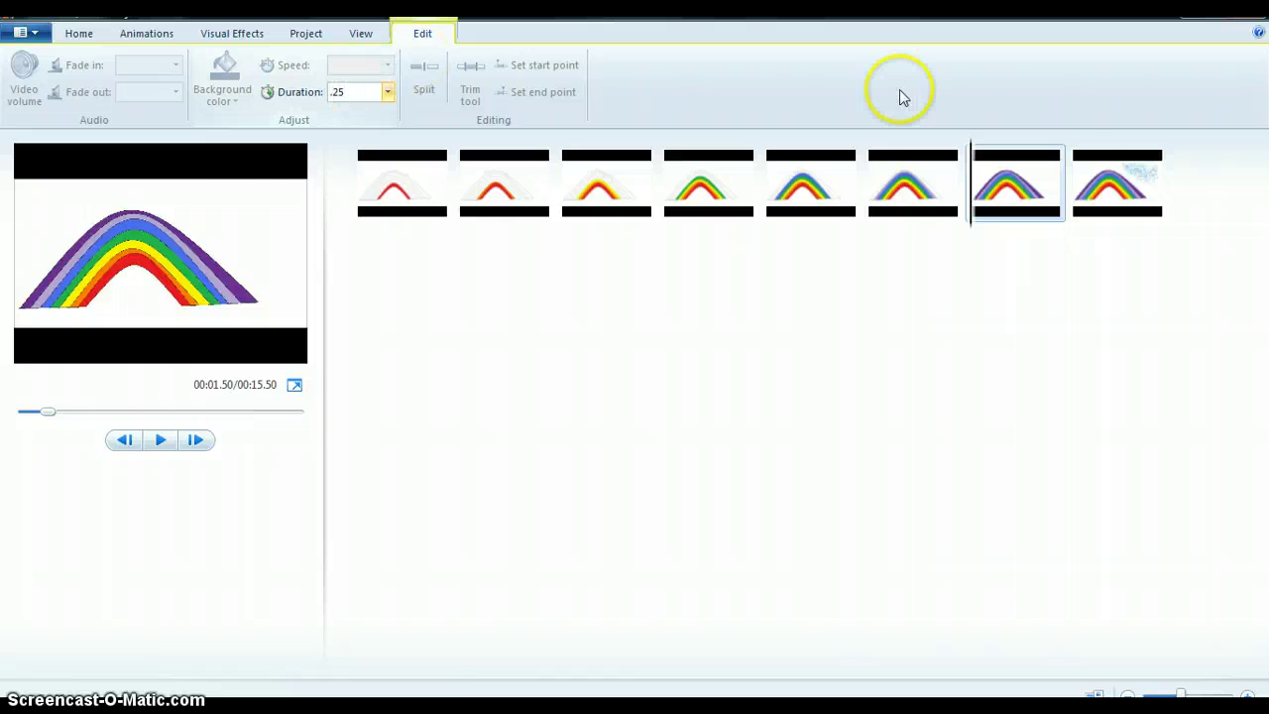
Set the cloud picture's duration to 0.25 seconds and play the movie preview from the first picture
left_click(1079, 170)
left_click(345, 89)
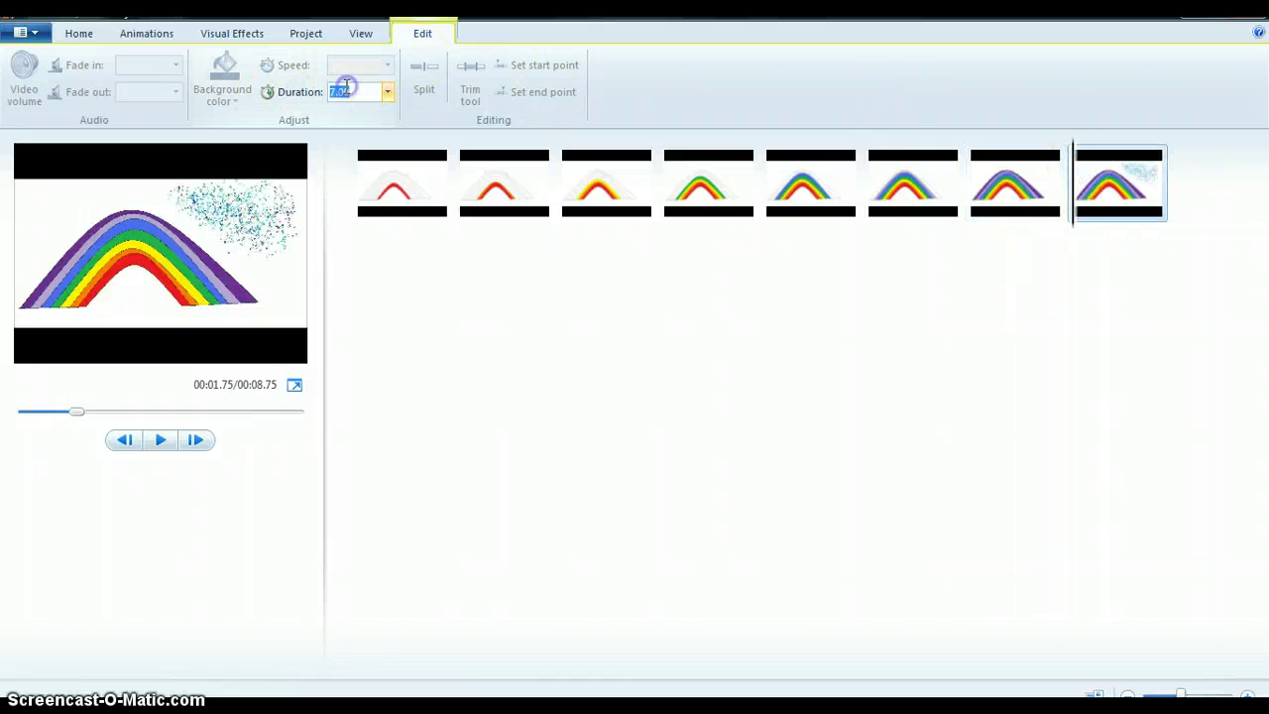
left_click(581, 216)
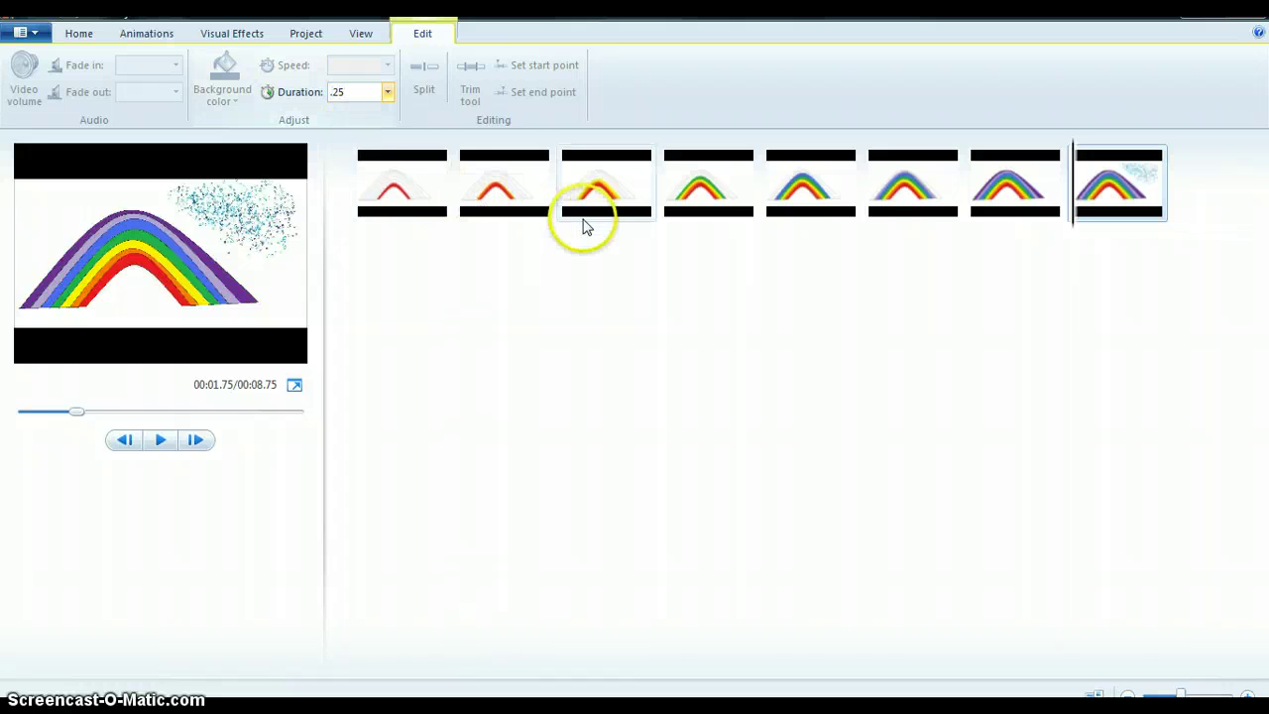
left_click(439, 184)
left_click(178, 452)
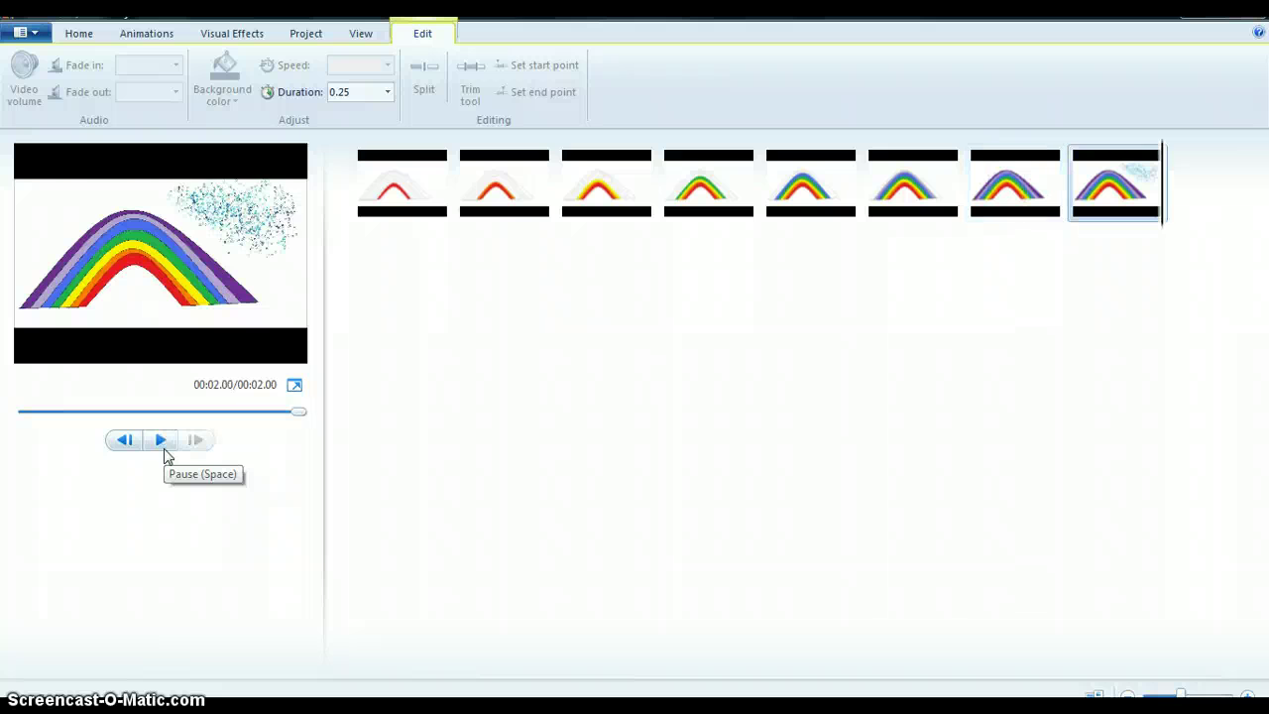
left_click(166, 453)
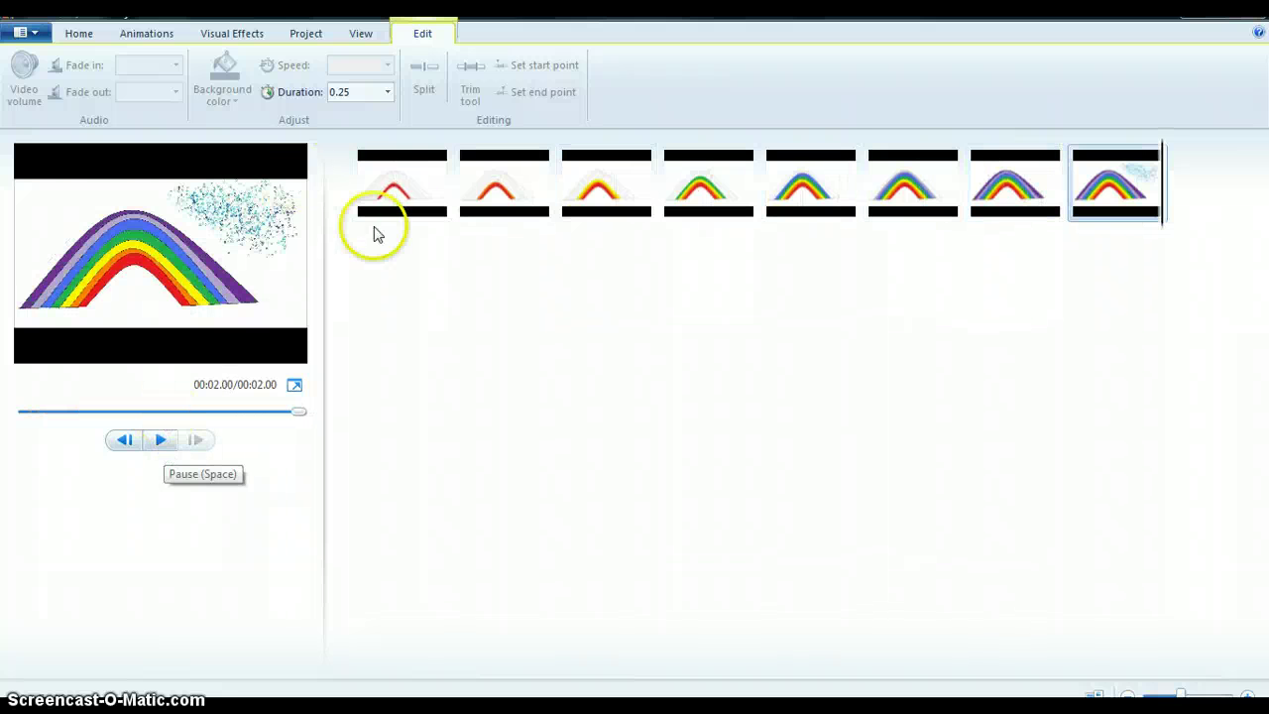
Select all eight pictures from red through cloud, copy them and paste the copies after the last picture
left_click(412, 204)
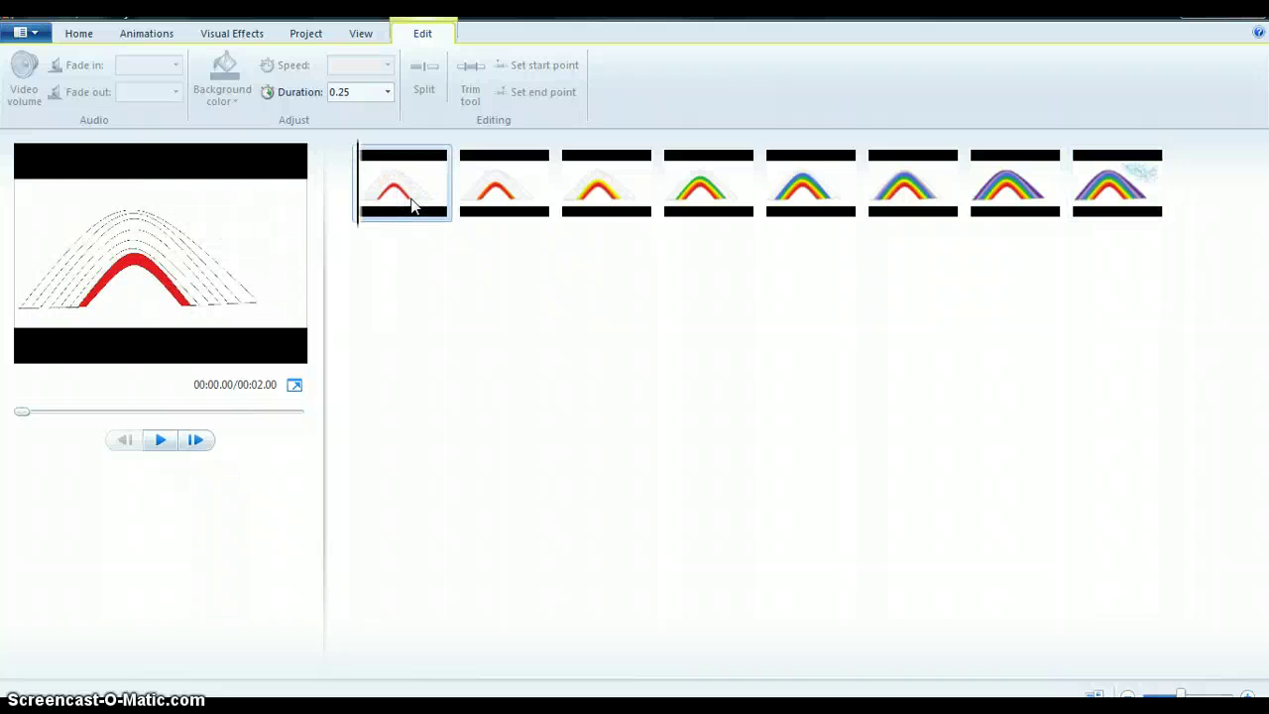
left_click(1145, 174)
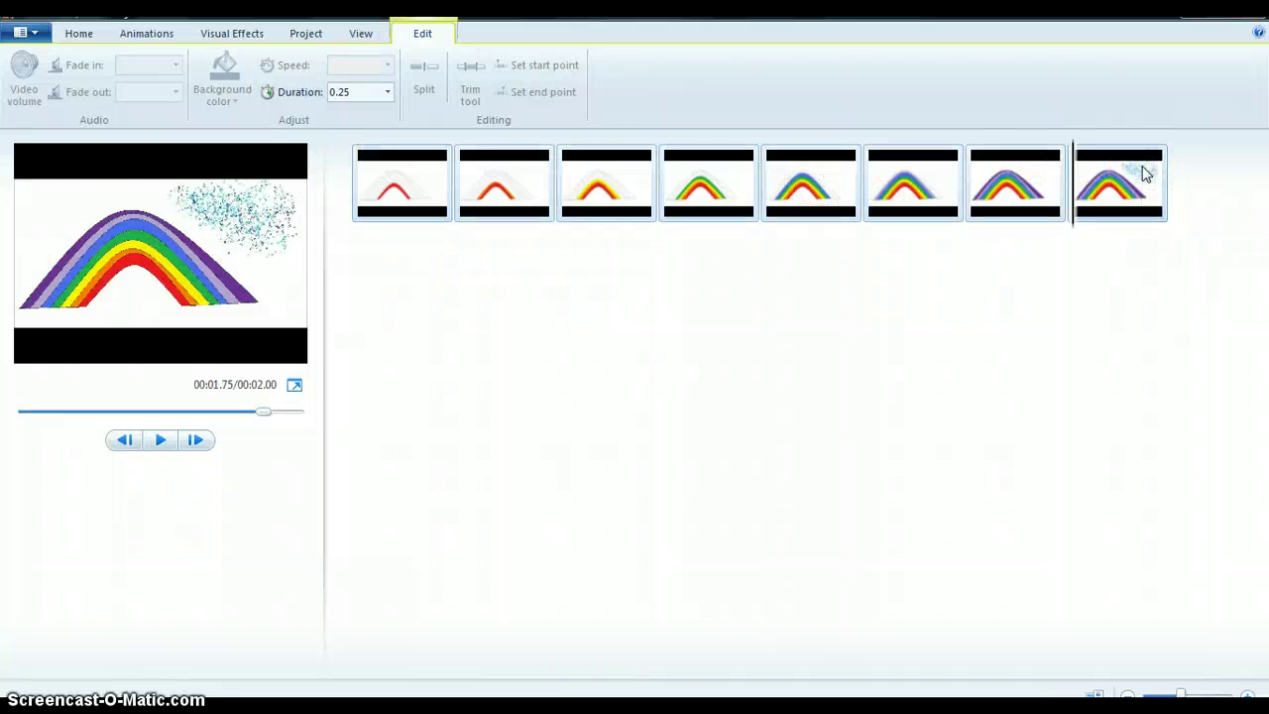
left_click(1267, 175)
left_click(80, 34)
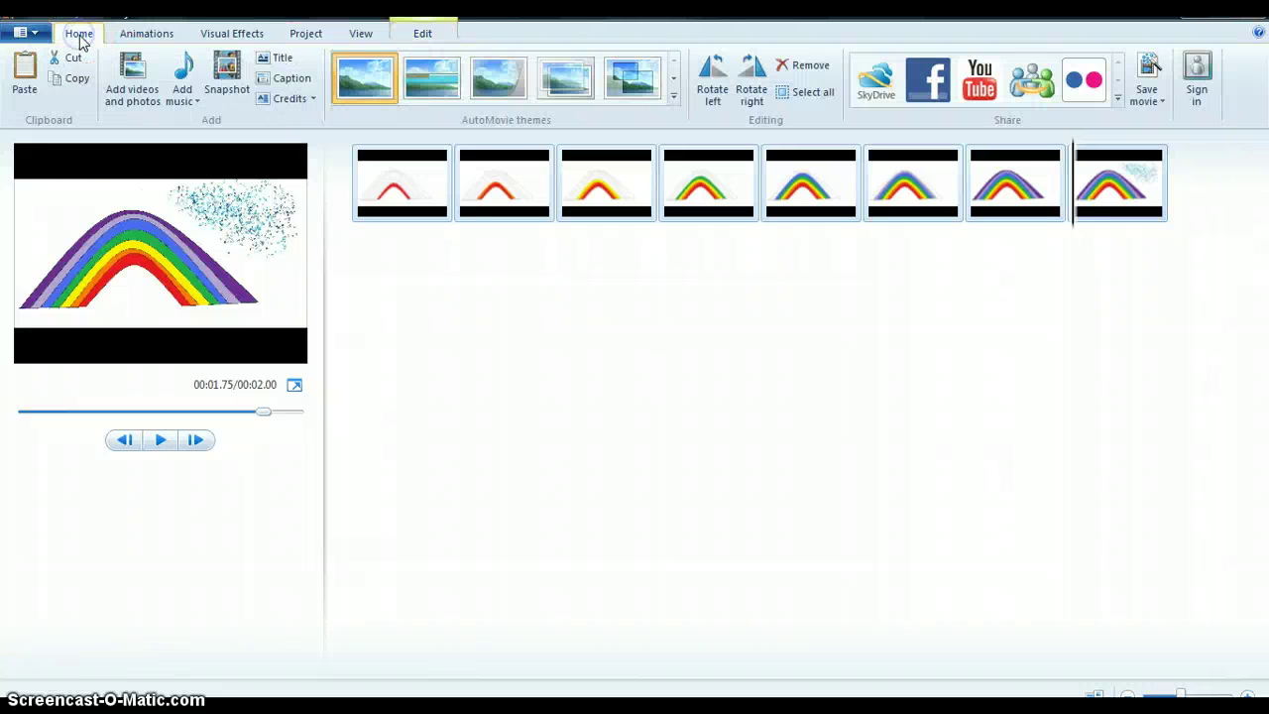
left_click(24, 81)
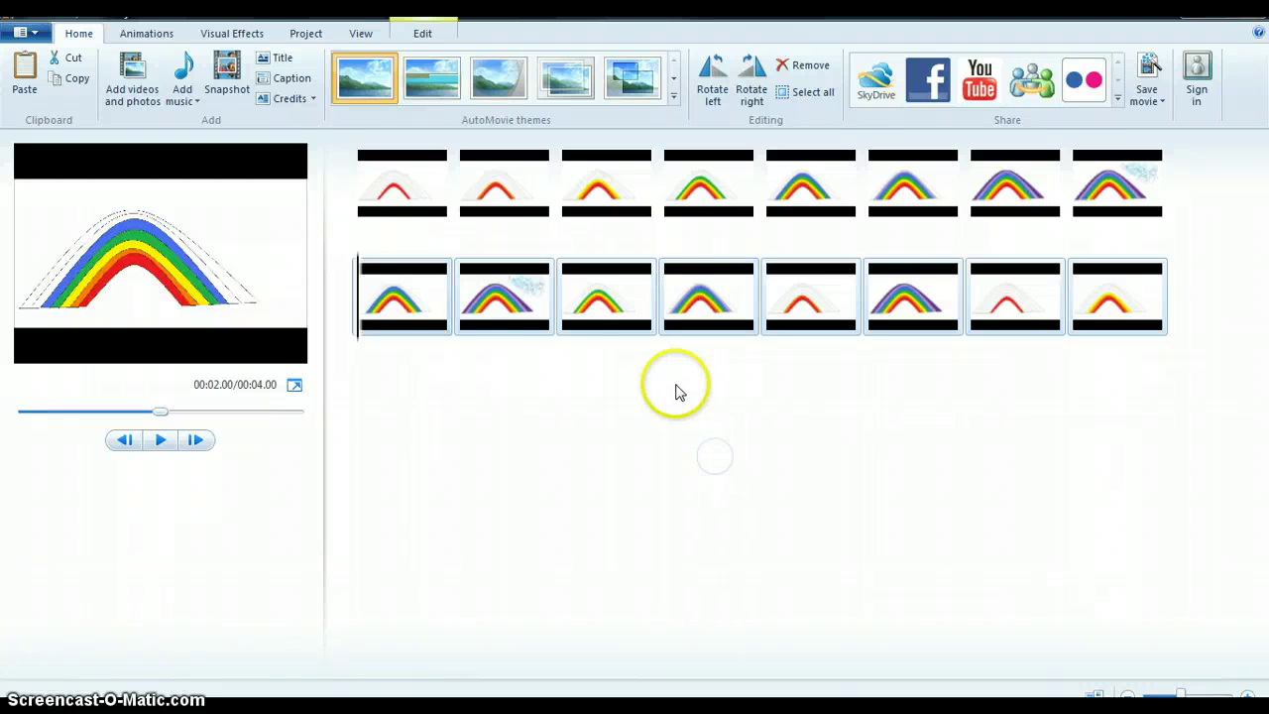
Rearrange the pasted picture copies into colour order: red, orange, yellow, green, blue, light purple, dark purple and cloud
left_click(516, 319)
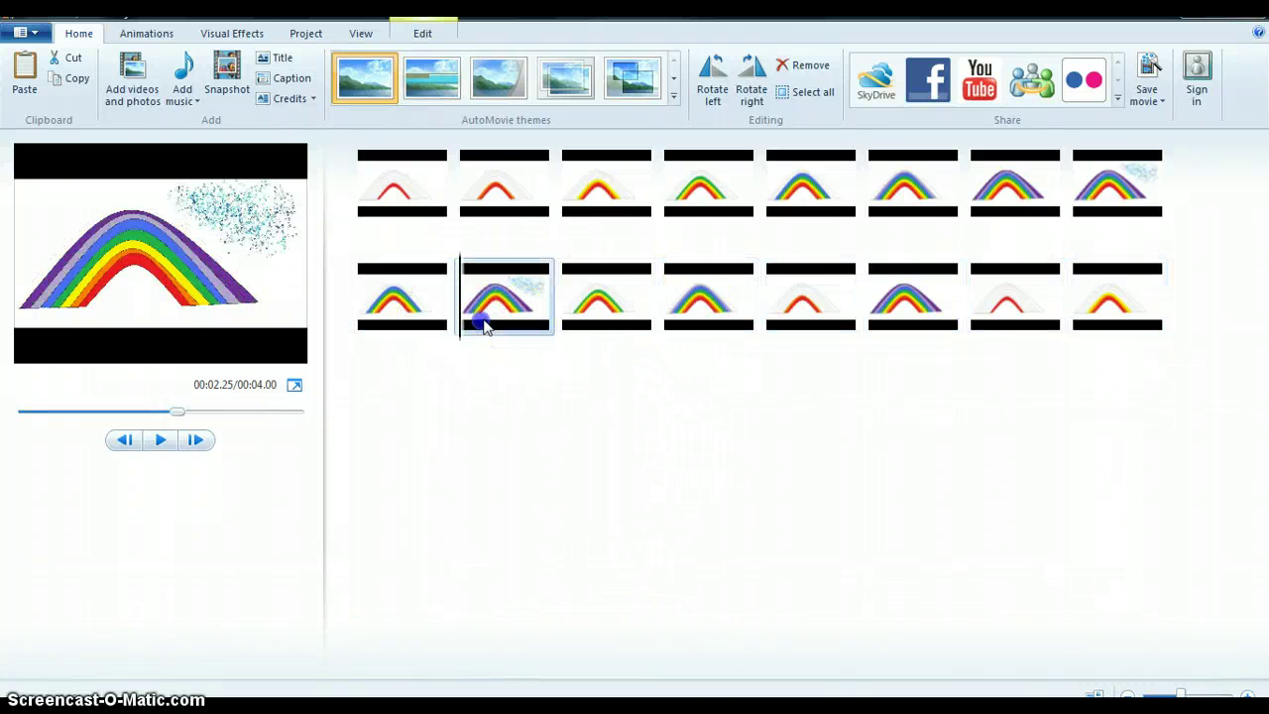
left_click(601, 307)
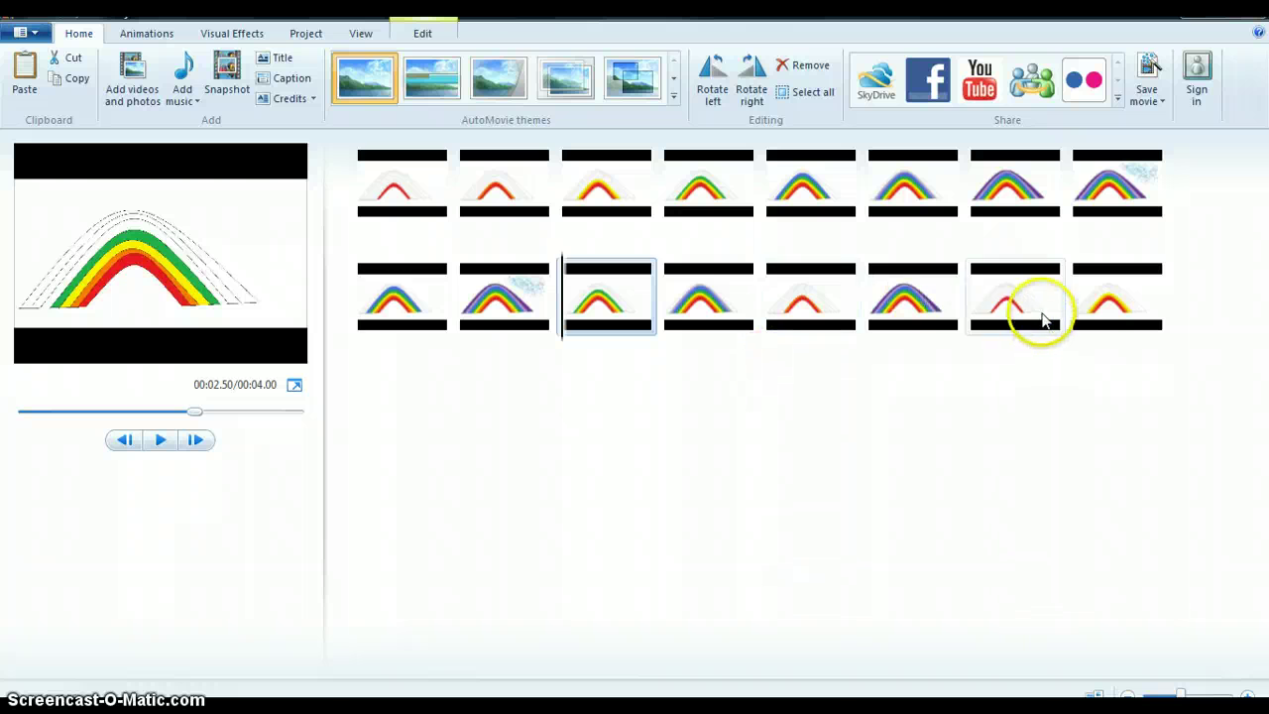
left_click_drag(1007, 300, 385, 331)
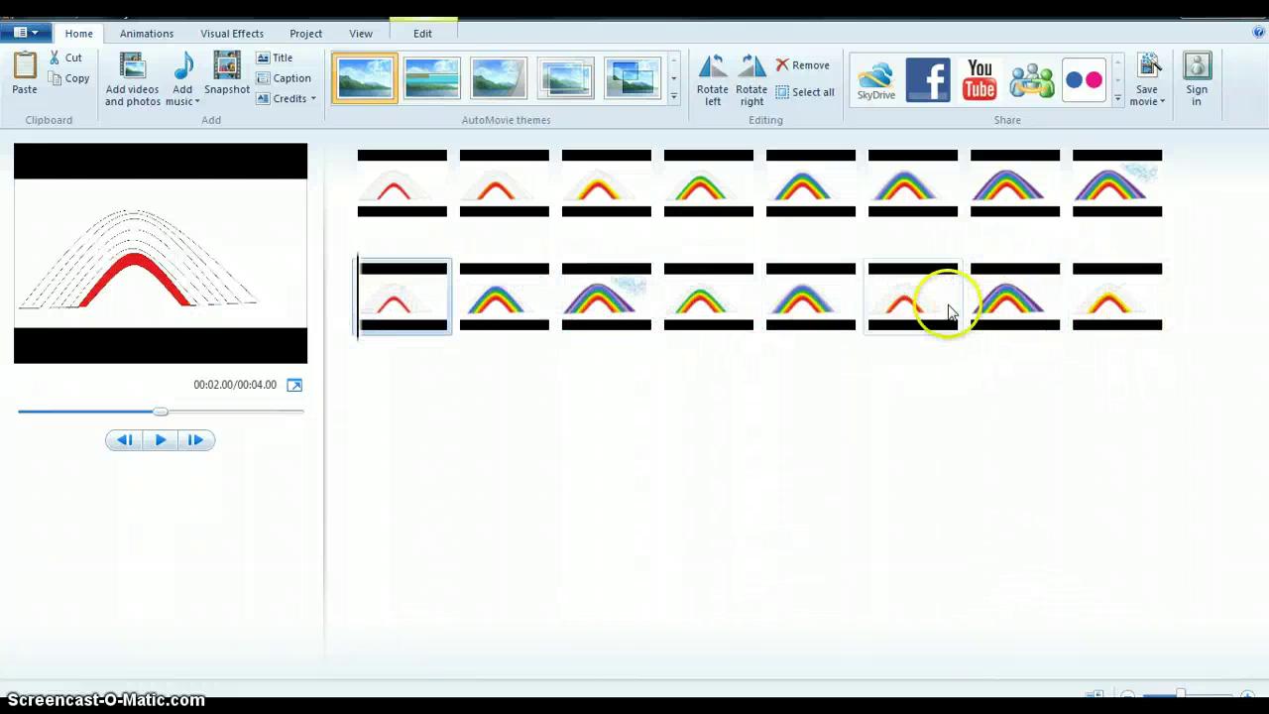
left_click_drag(944, 300, 477, 327)
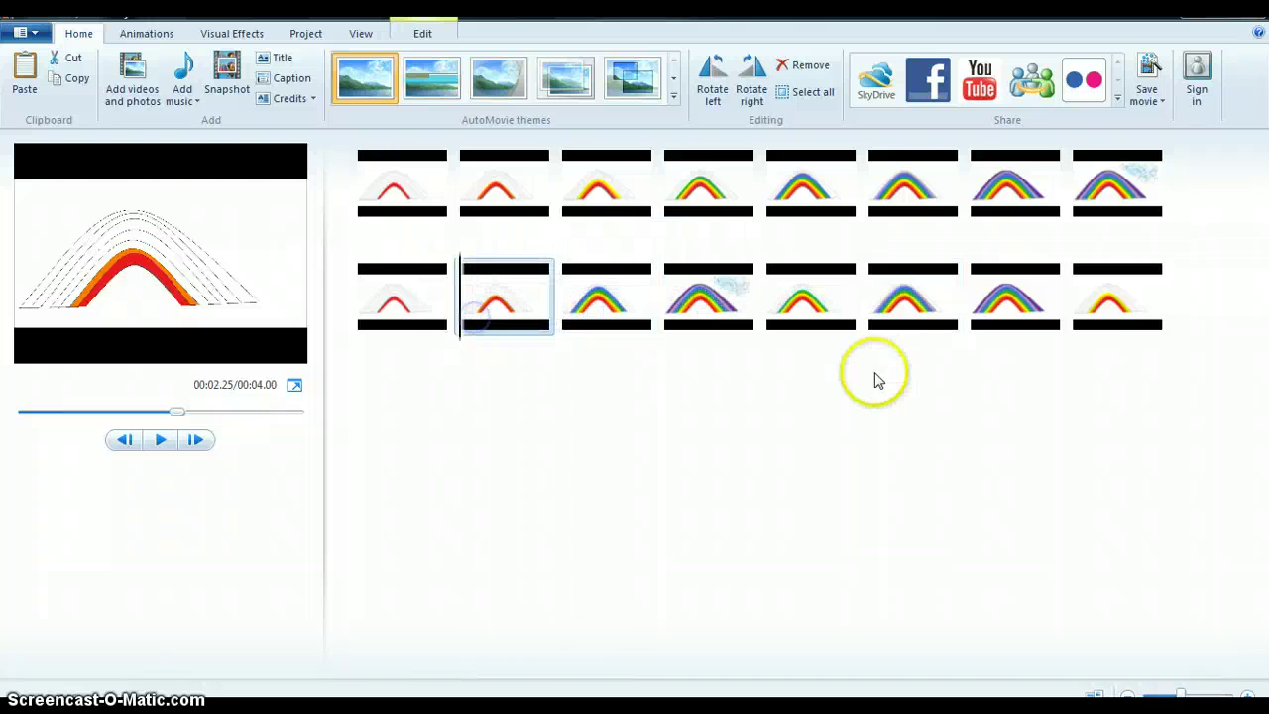
left_click_drag(1104, 297, 595, 335)
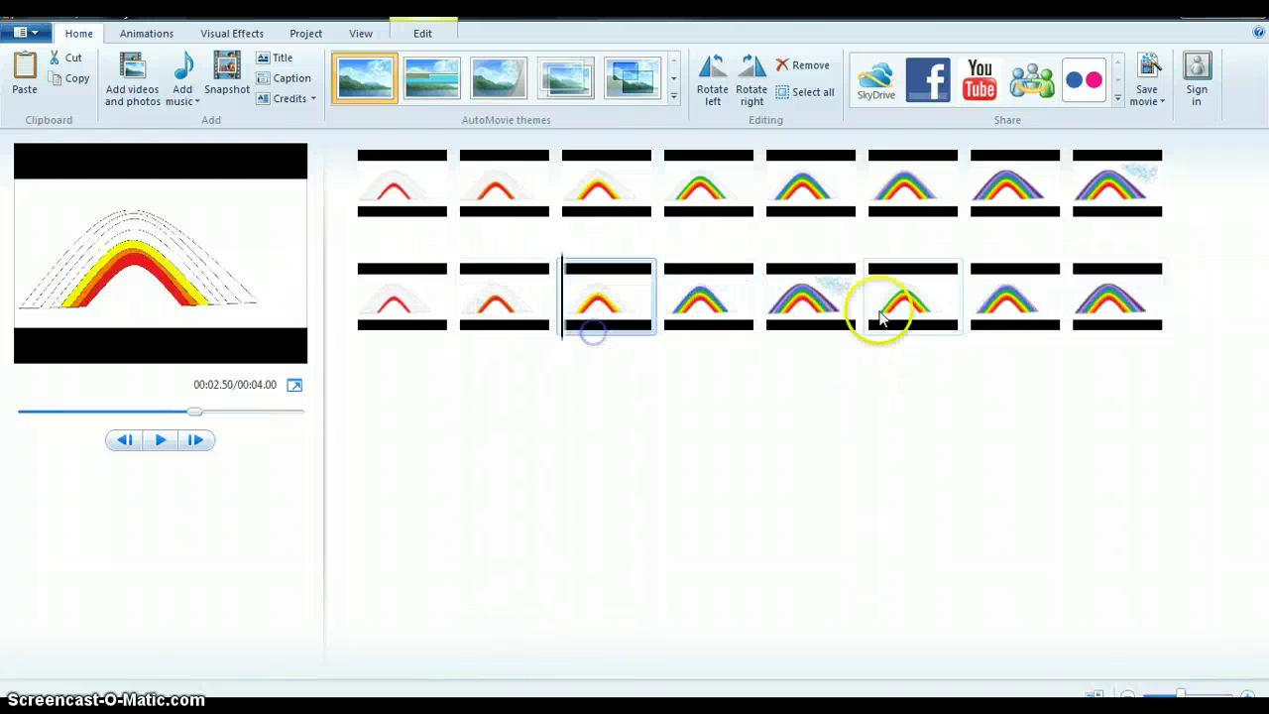
left_click_drag(912, 311, 693, 327)
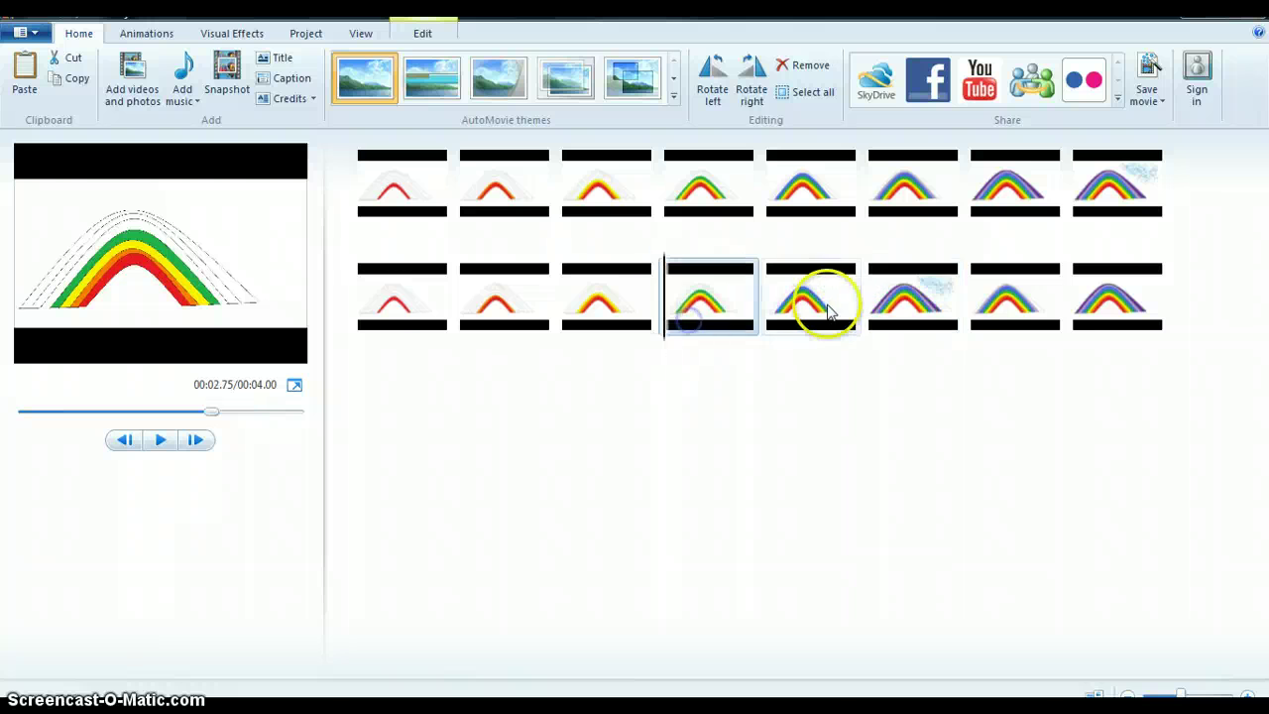
left_click(912, 302)
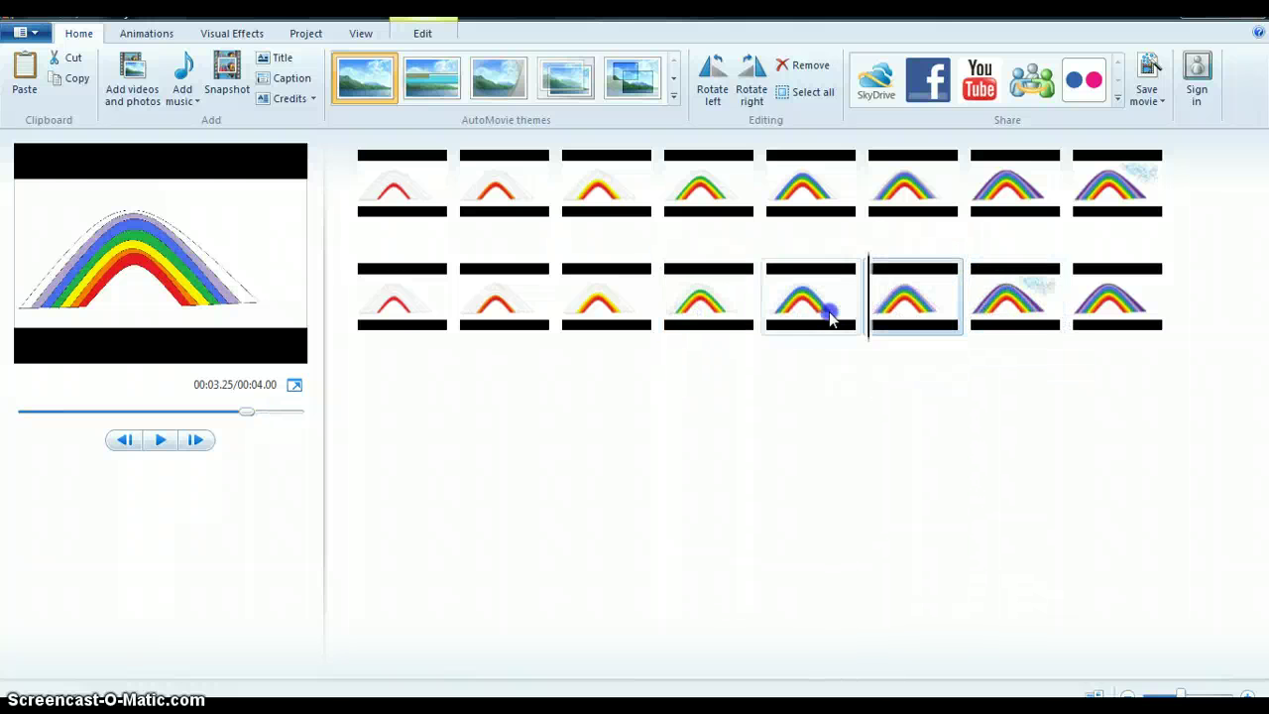
left_click_drag(1104, 334, 1013, 347)
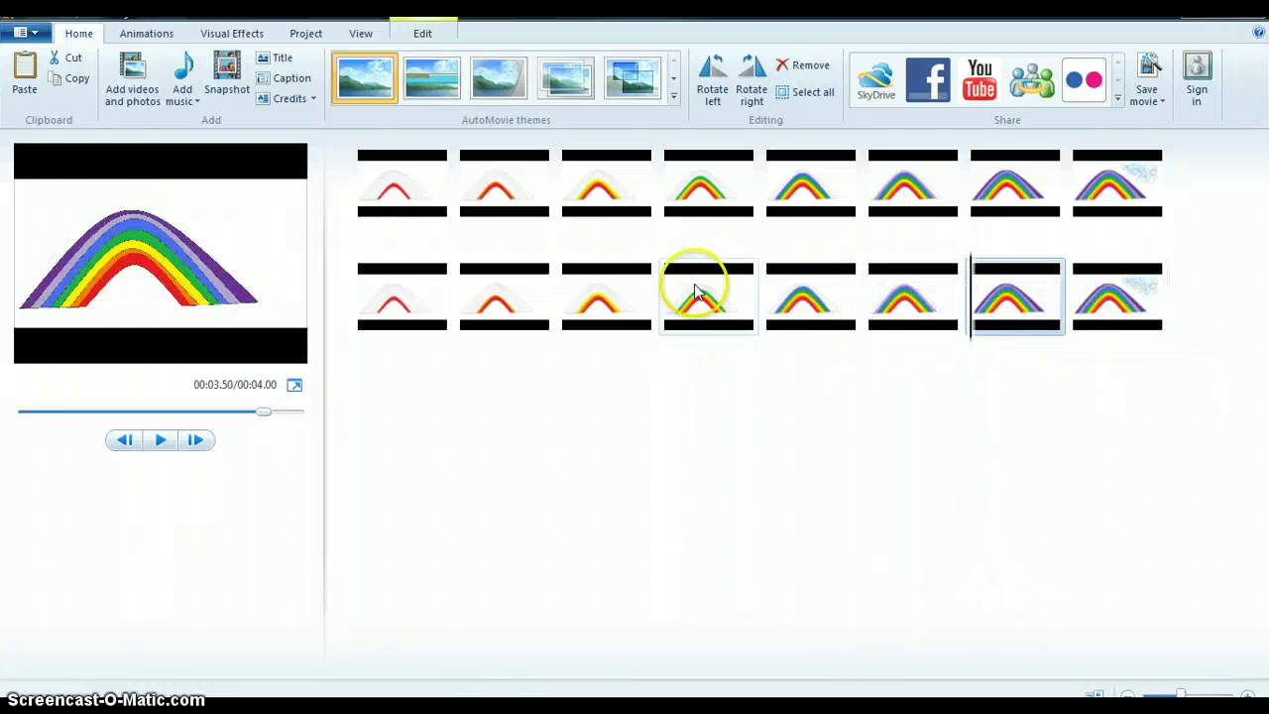
Add a title card reading the creator's first name followed by "'s rainbow adventure!" on two lines, and move it before the first picture
left_click(283, 60)
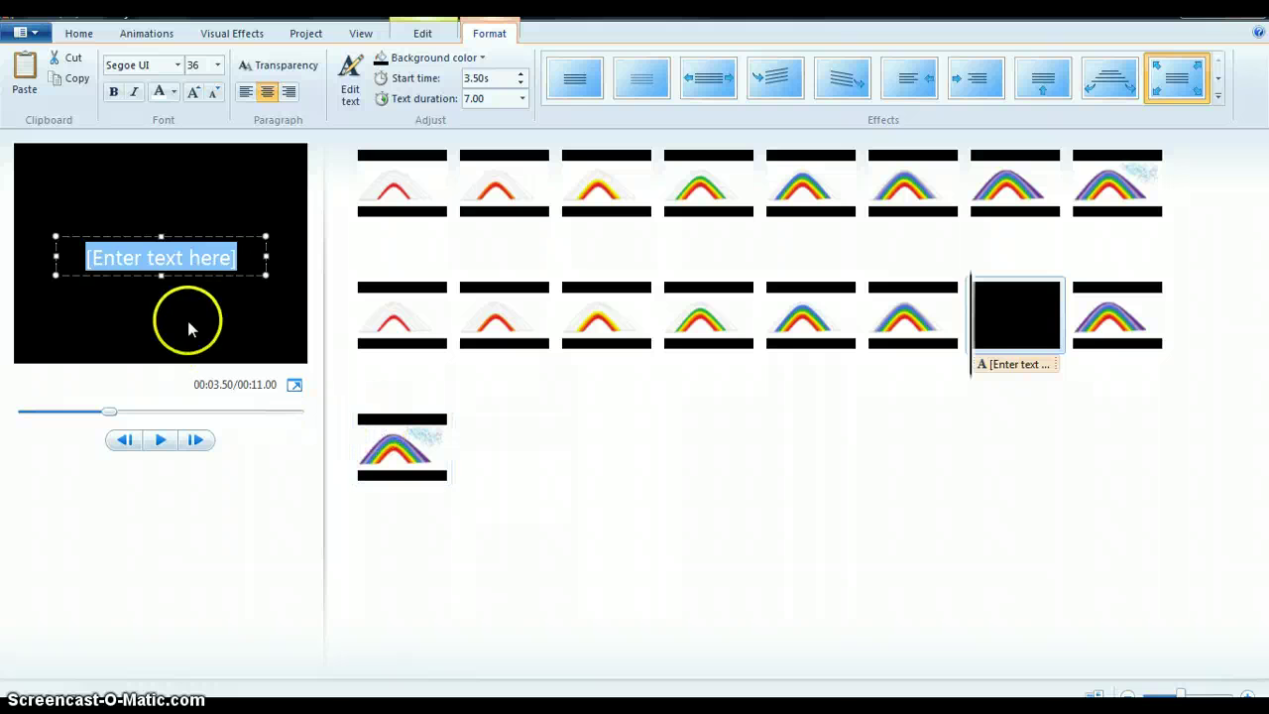
left_click(242, 256)
left_click_drag(170, 255, 55, 252)
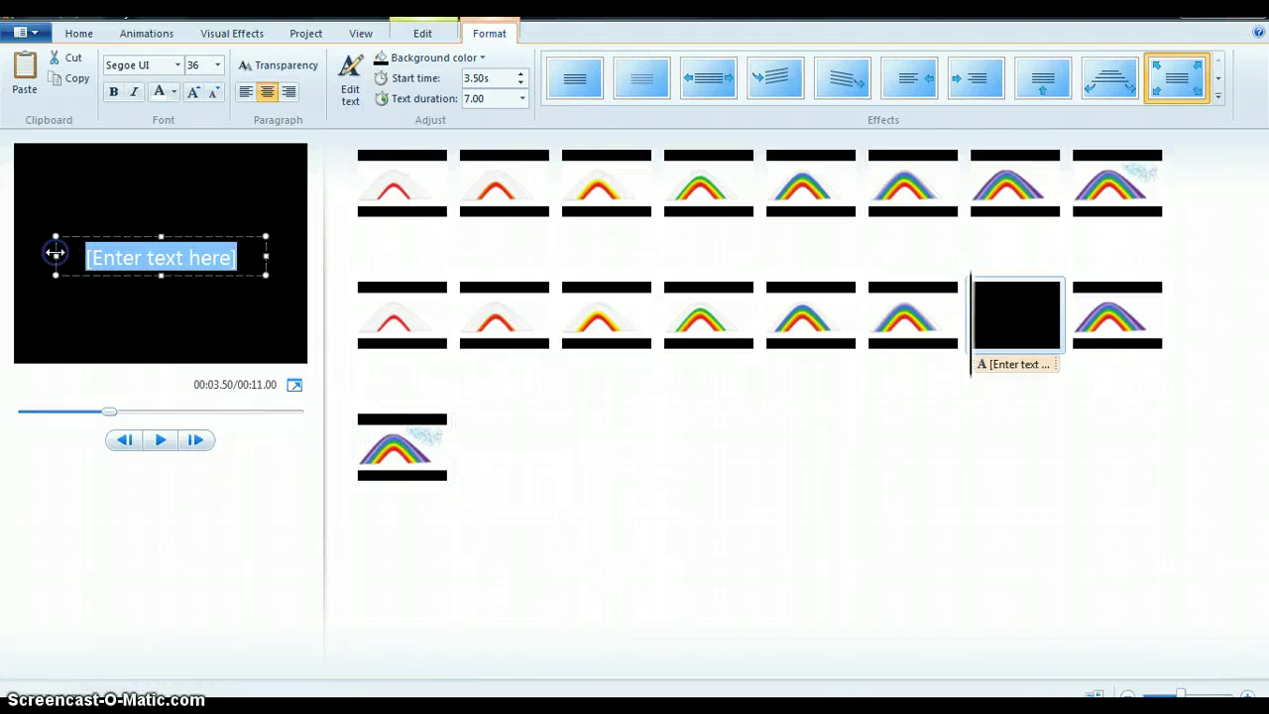
type("stephanie")
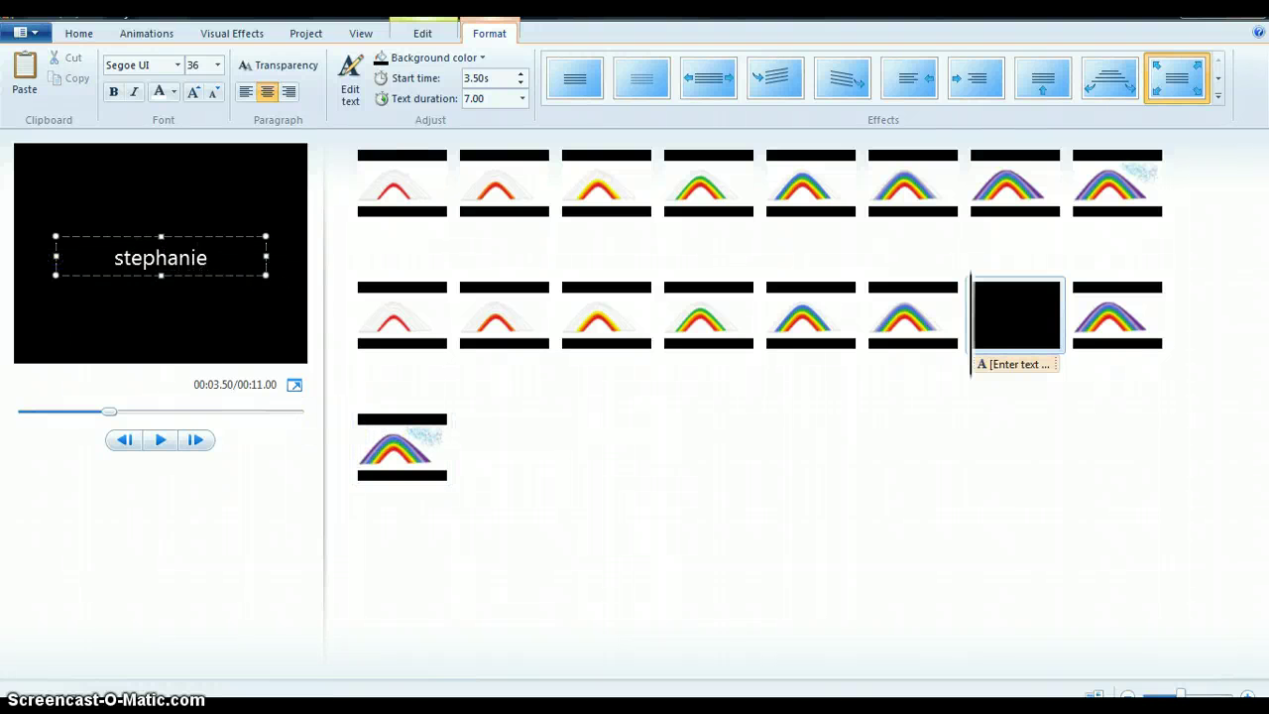
type("'s rainbow")
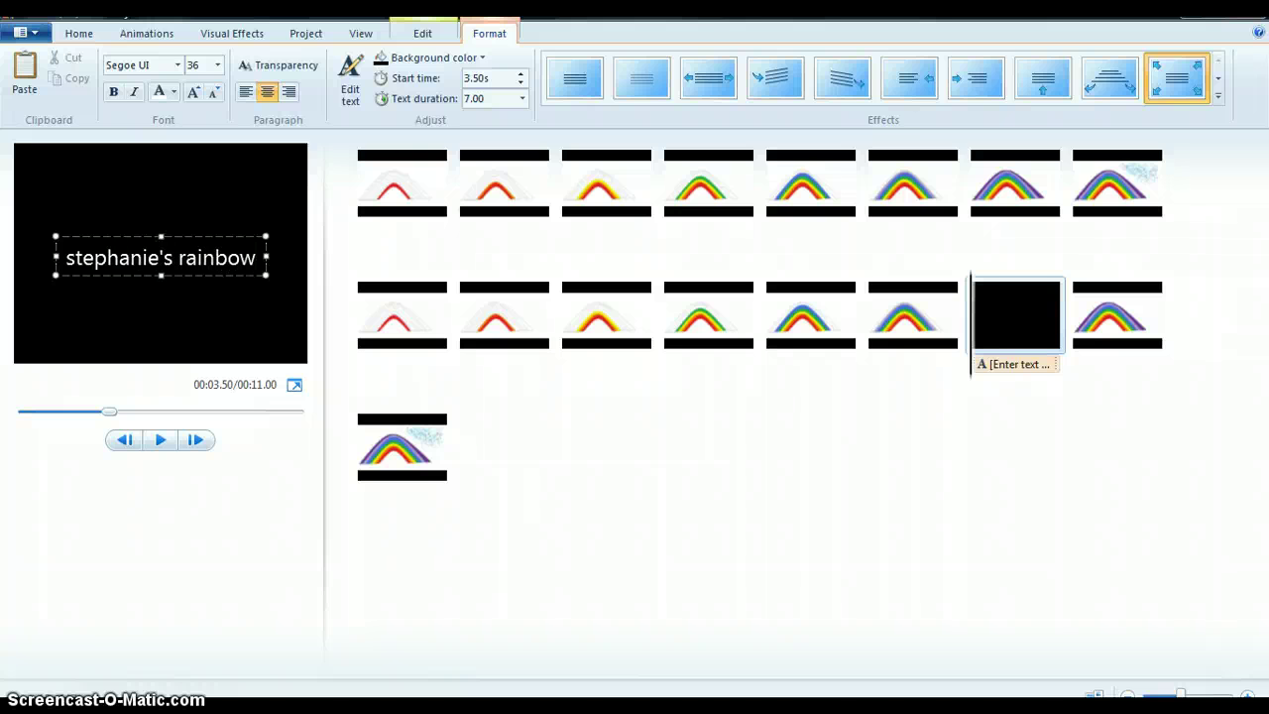
key("Return")
type("a")
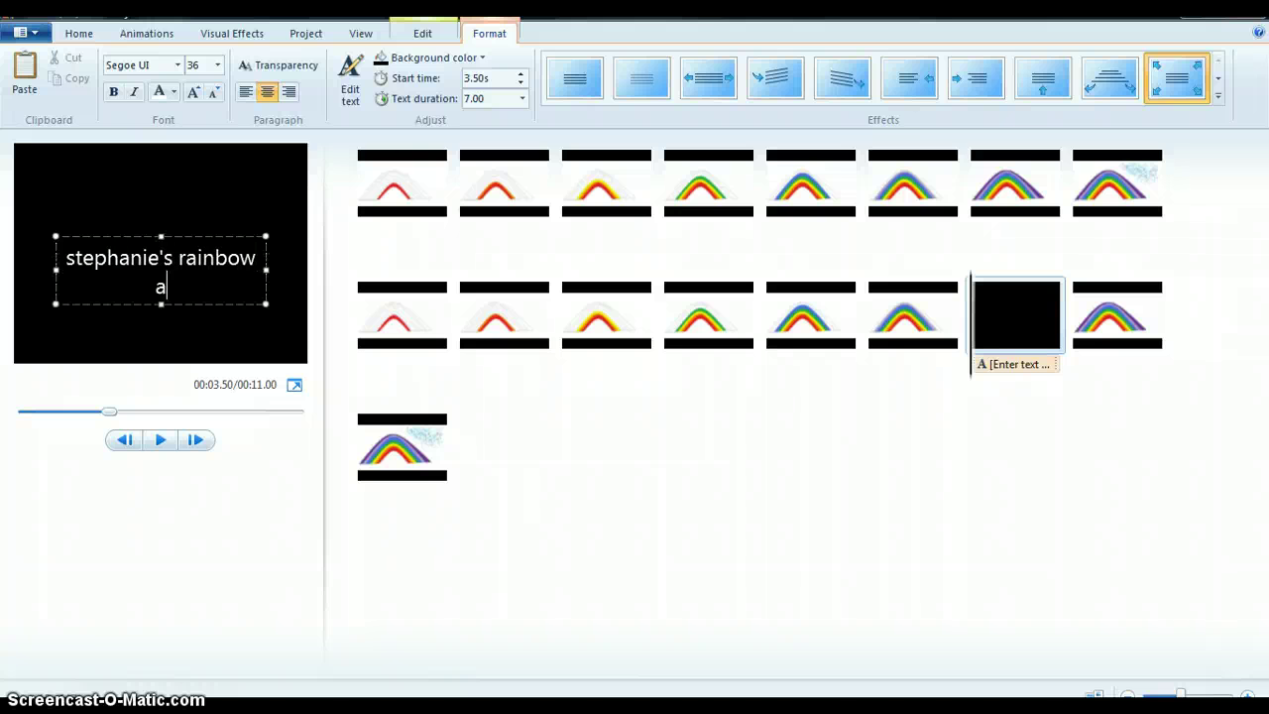
type("dventure!")
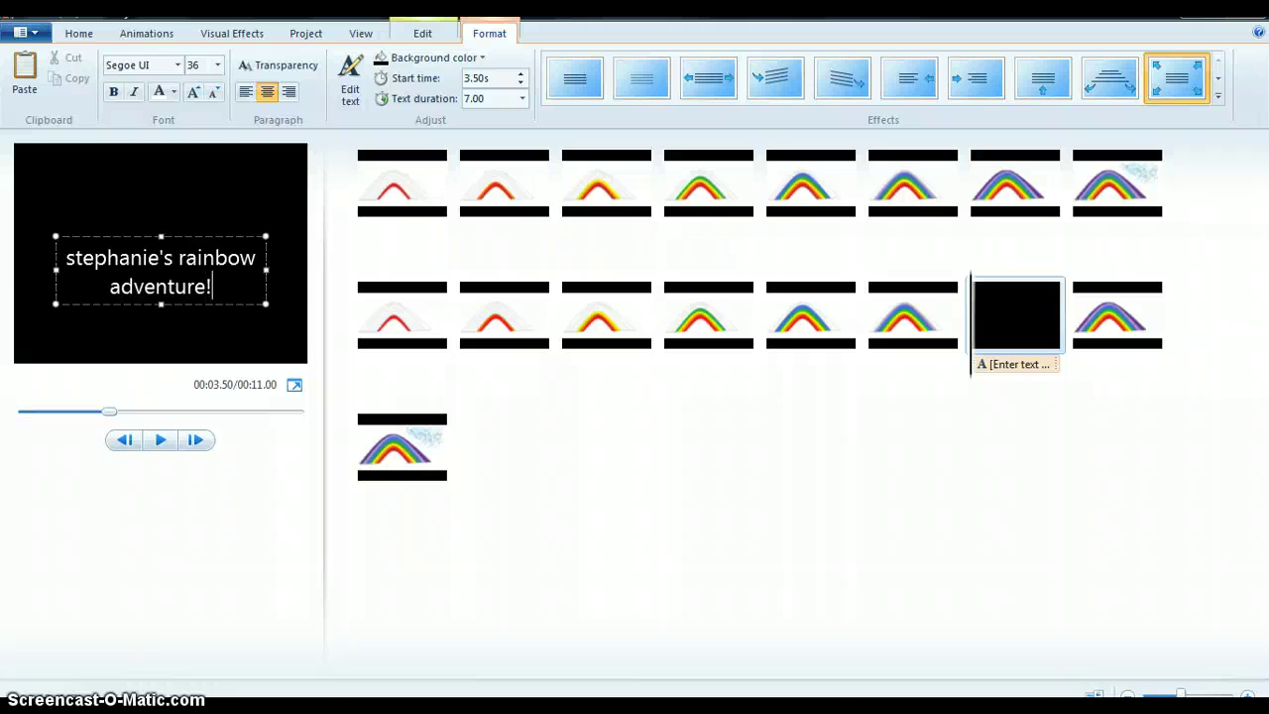
left_click(753, 458)
left_click_drag(1050, 314, 345, 216)
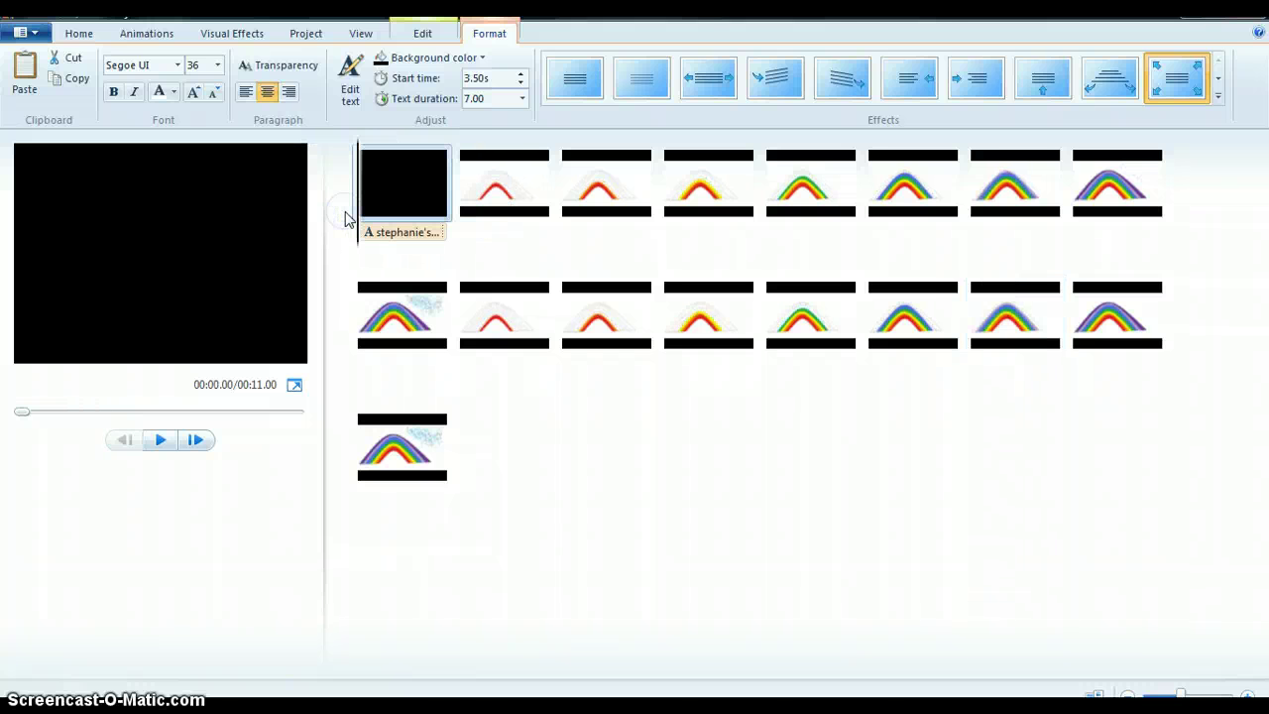
Look through the title's edit options, the transitions and the visual effects, previewing effects on the first red rainbow picture
left_click(421, 206)
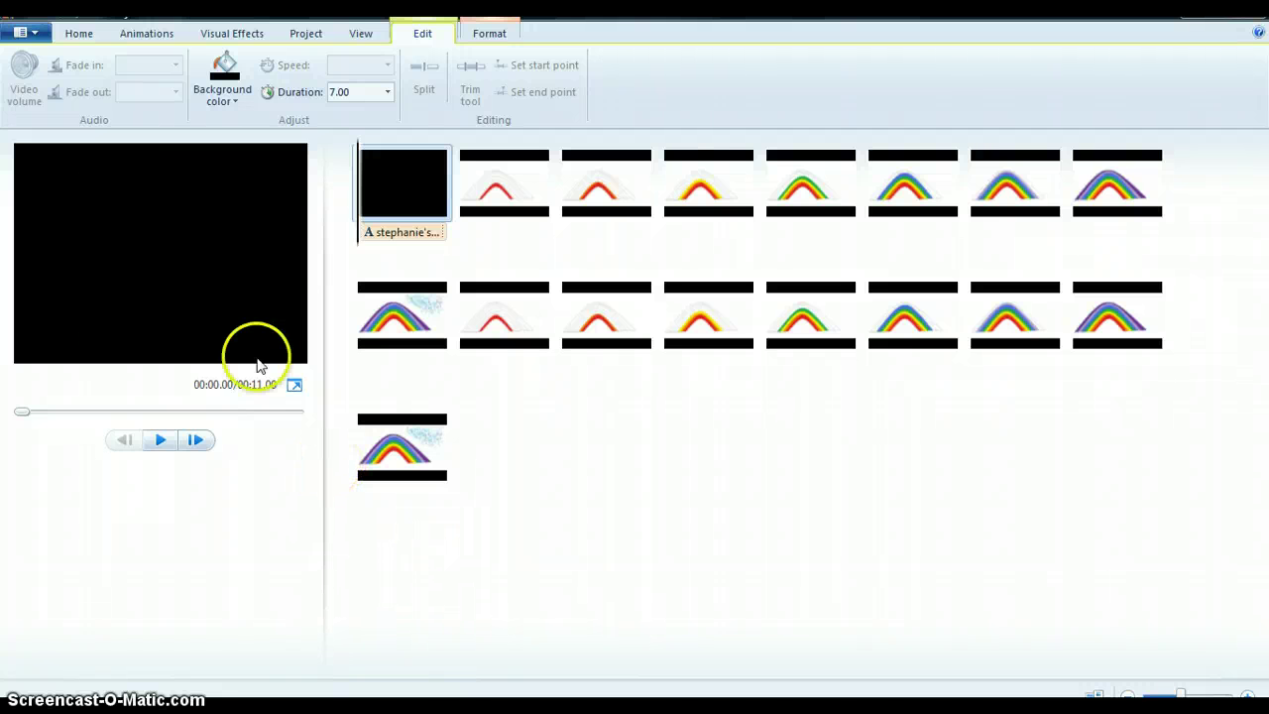
left_click(77, 34)
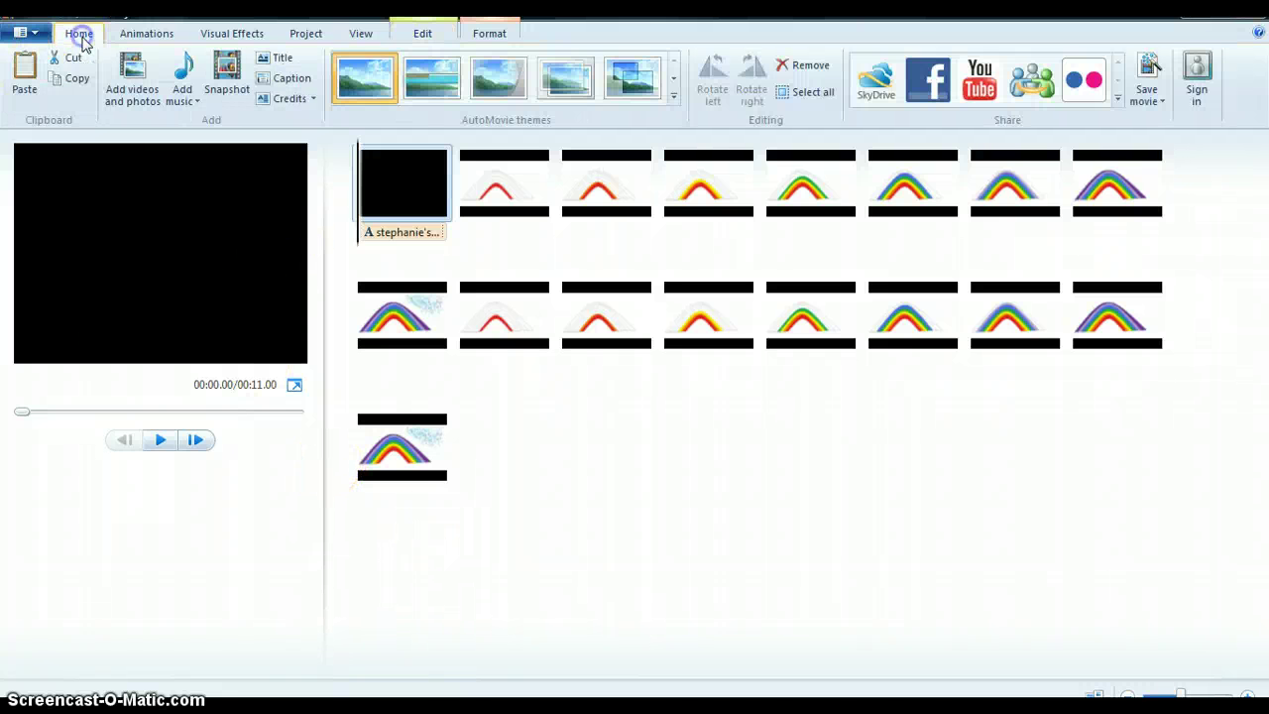
left_click(149, 42)
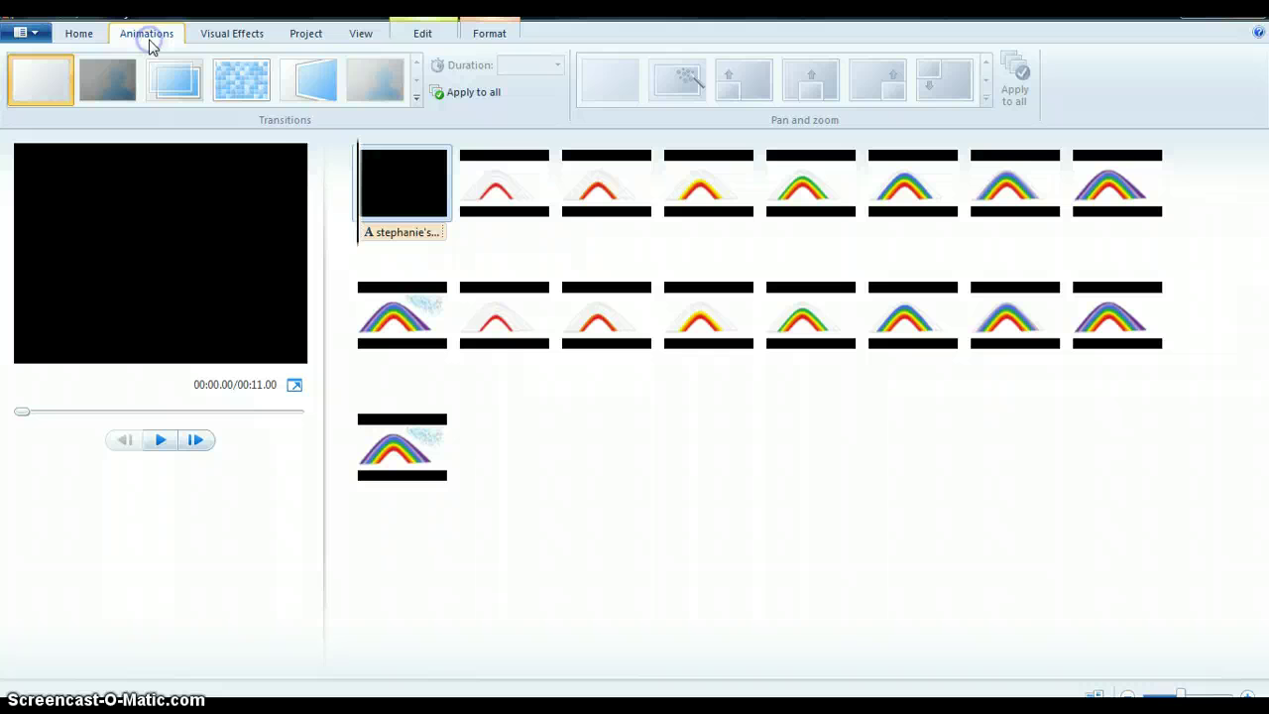
left_click(228, 36)
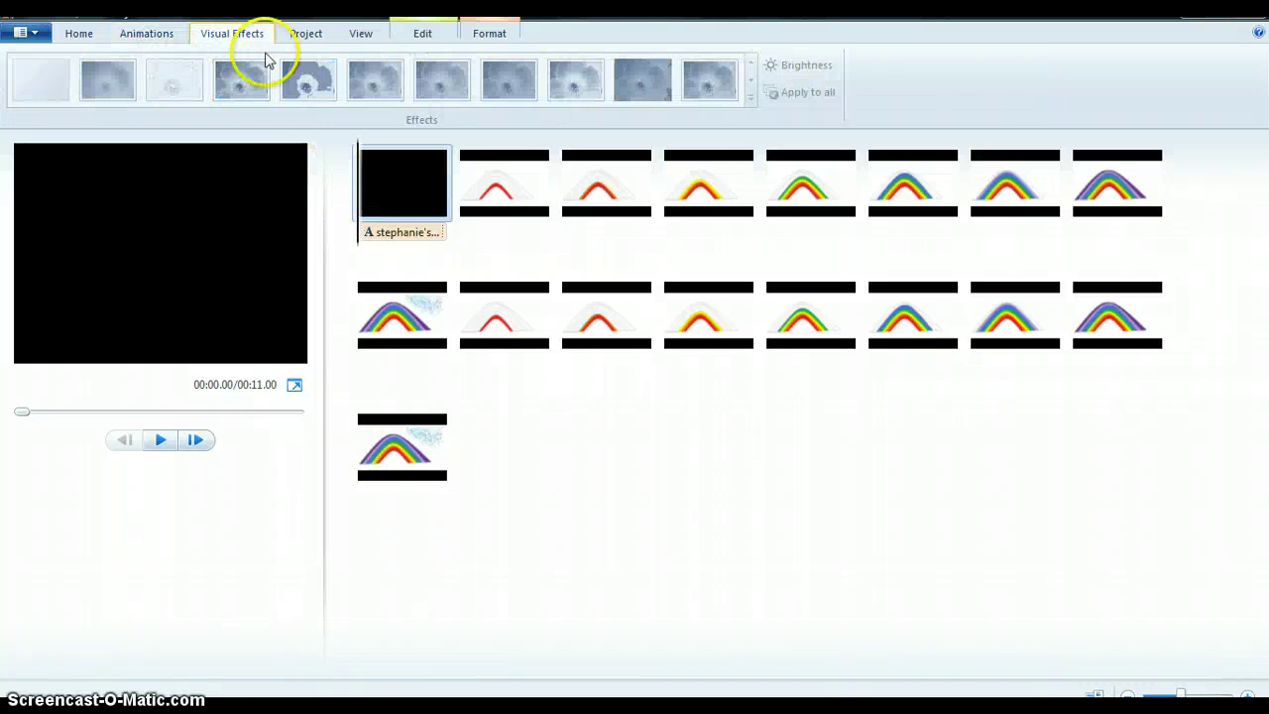
left_click(506, 188)
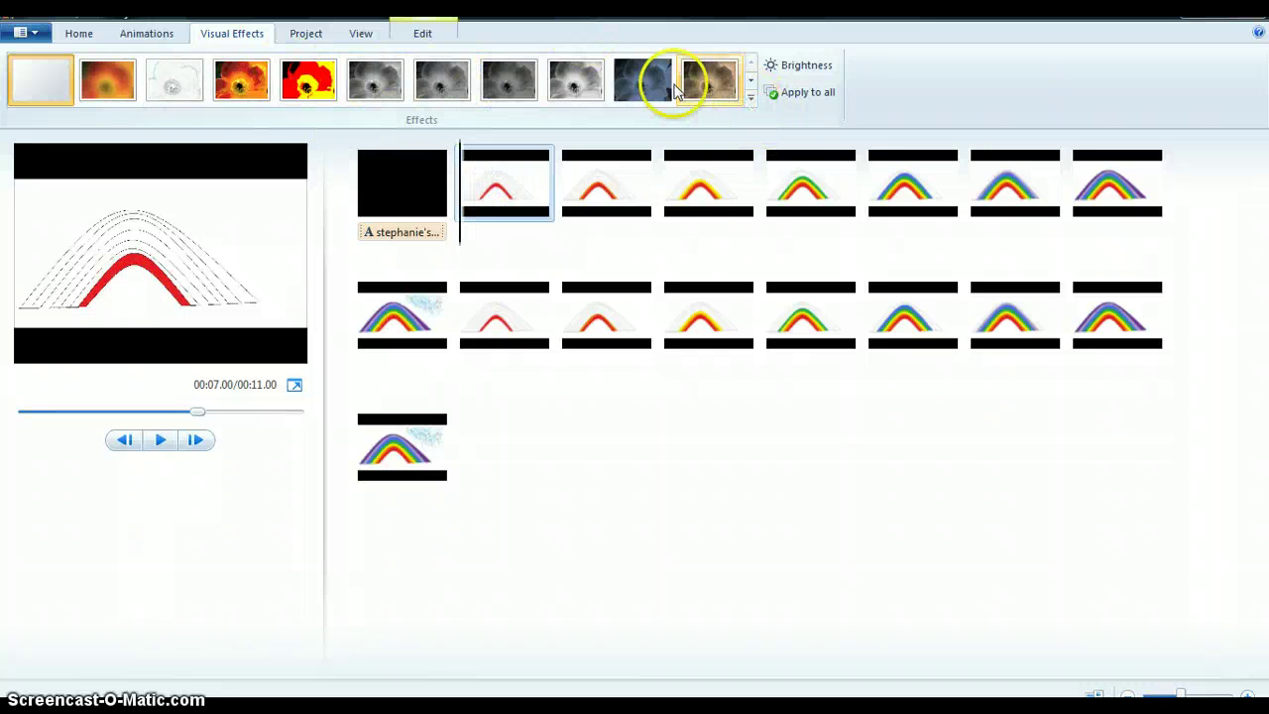
left_click(578, 84)
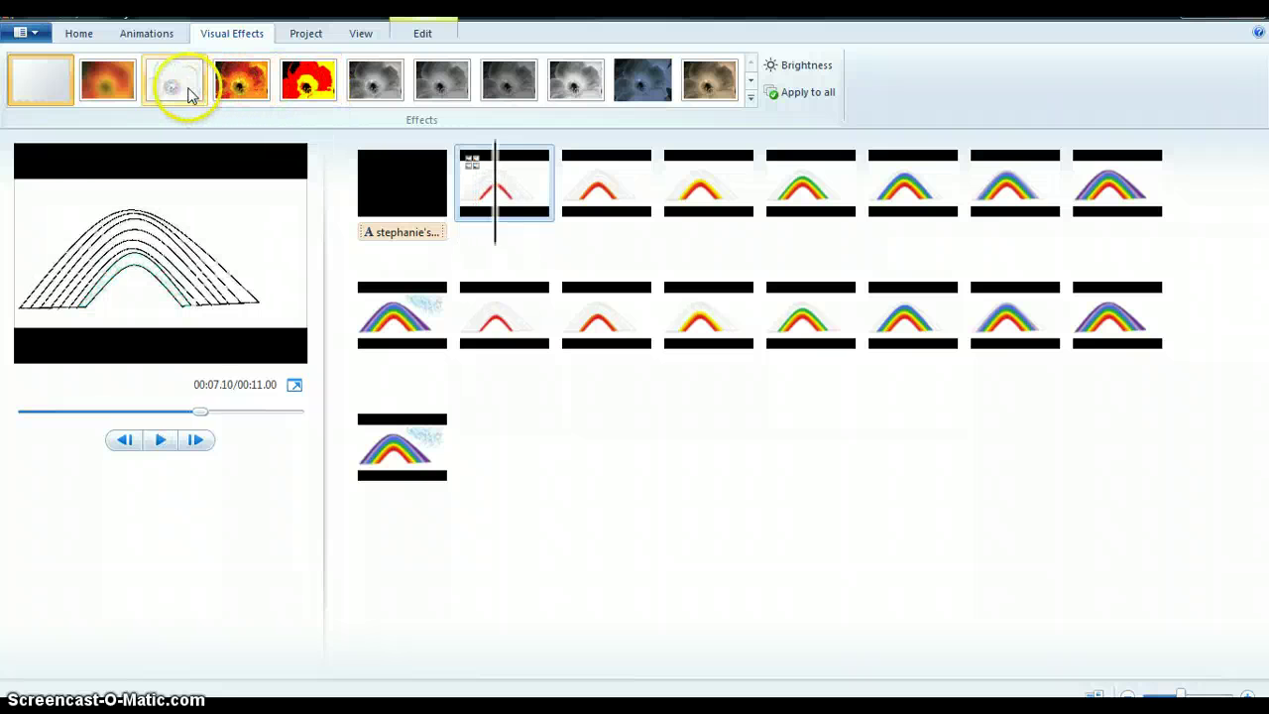
left_click(81, 34)
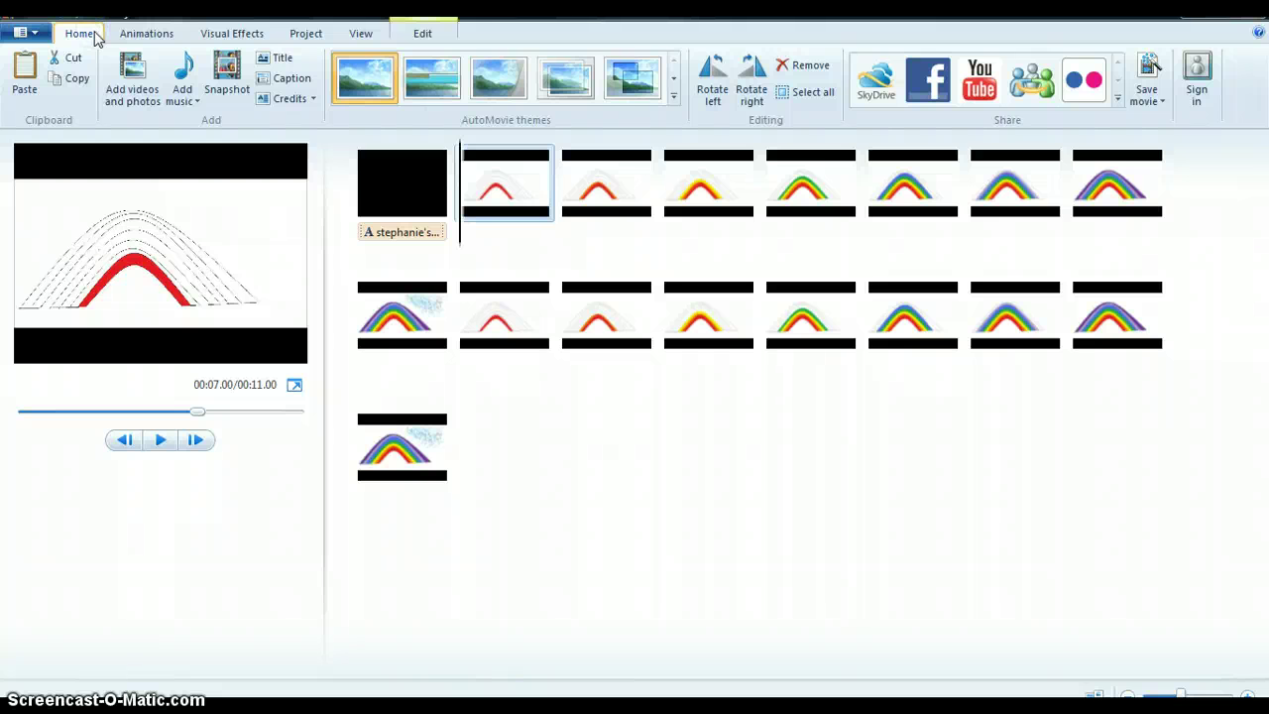
Save the movie to the Desktop with the recommended project setting, naming the file with the creator's first name followed by "rainbow movie"
left_click(27, 36)
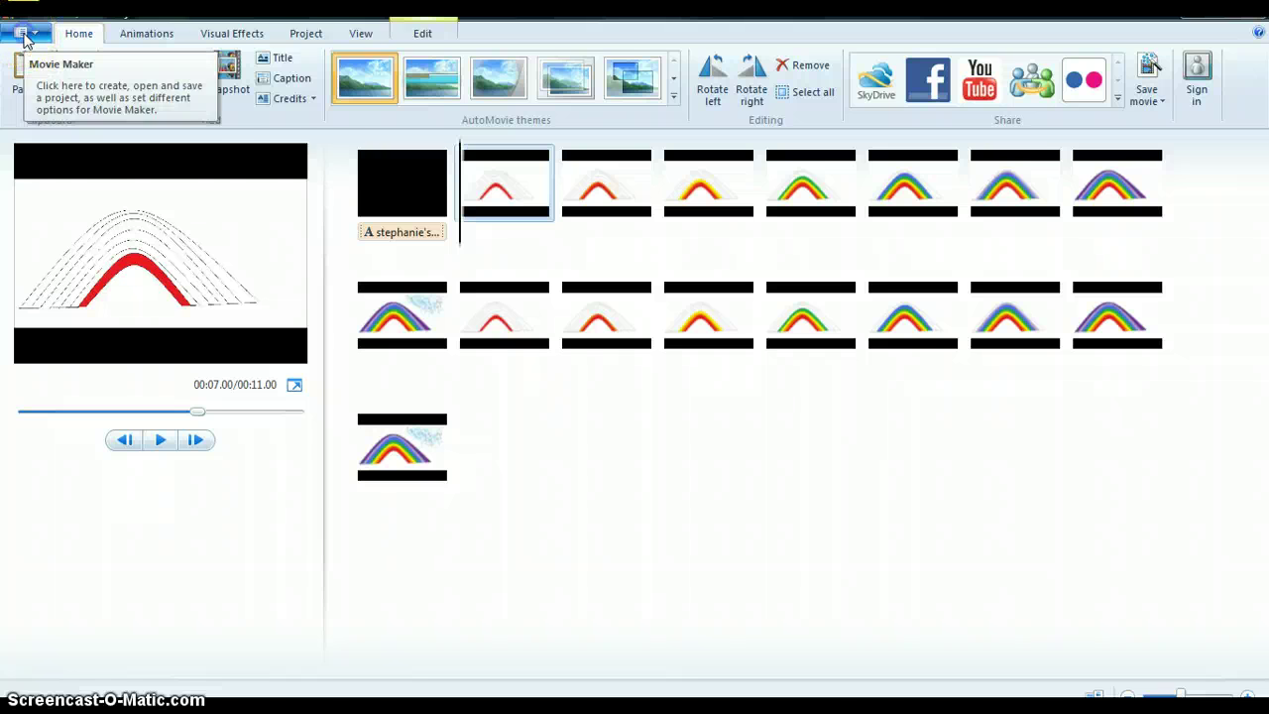
left_click(27, 37)
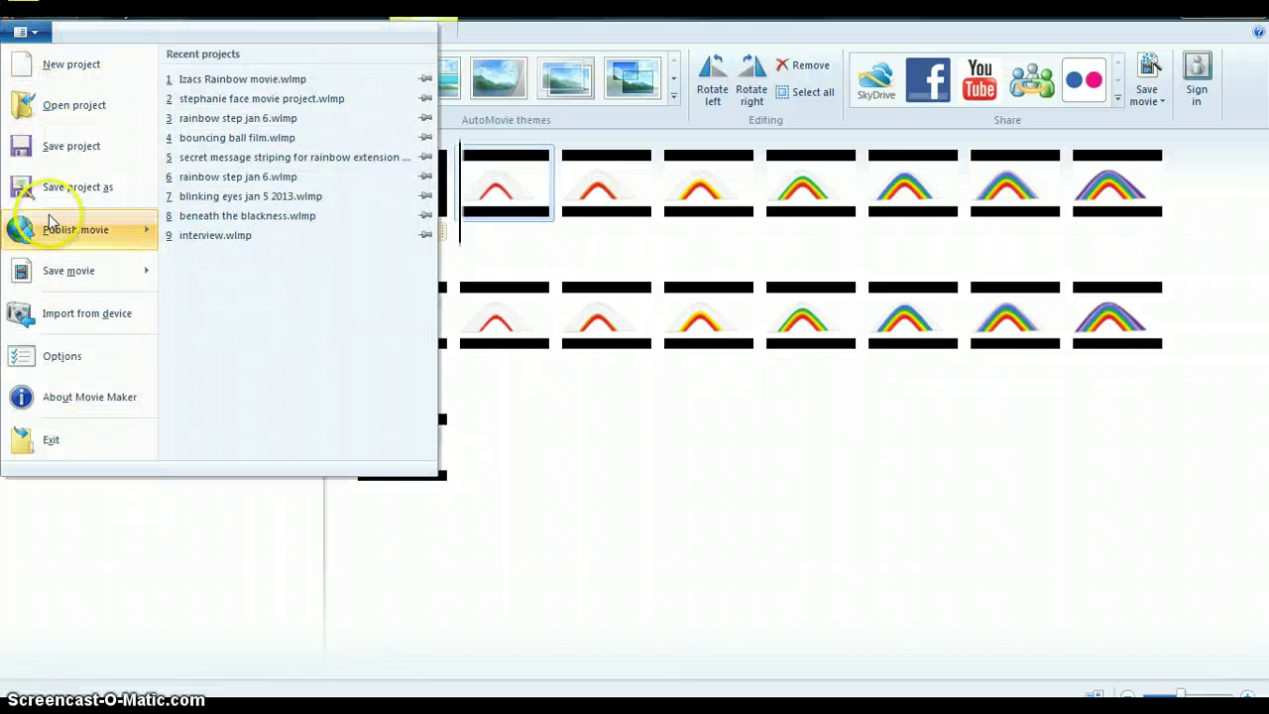
mouse_move(58, 279)
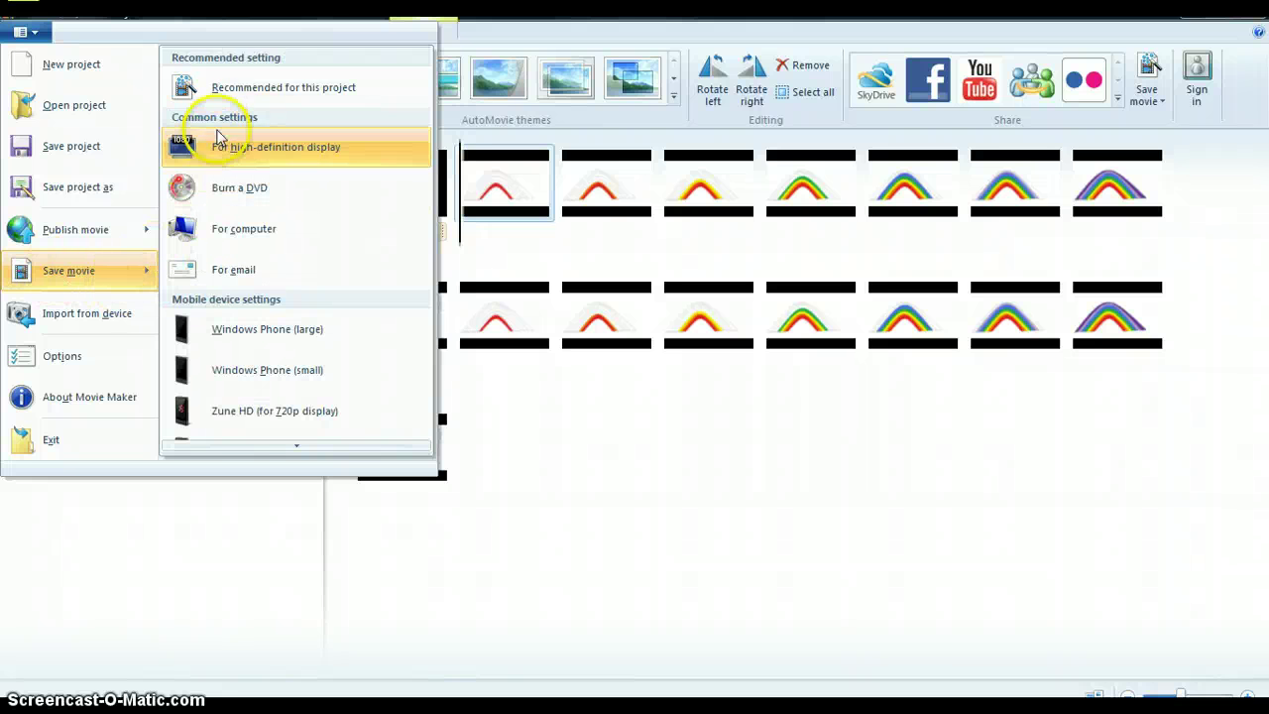
left_click(372, 86)
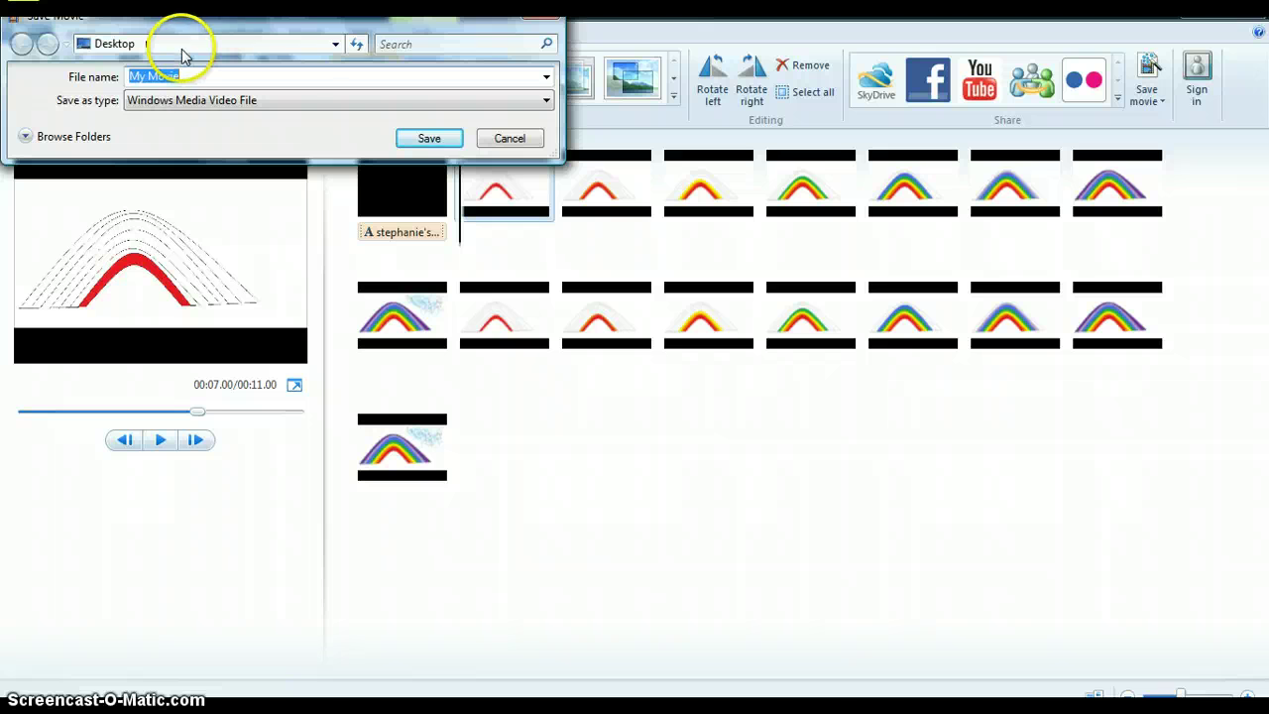
type("stepha")
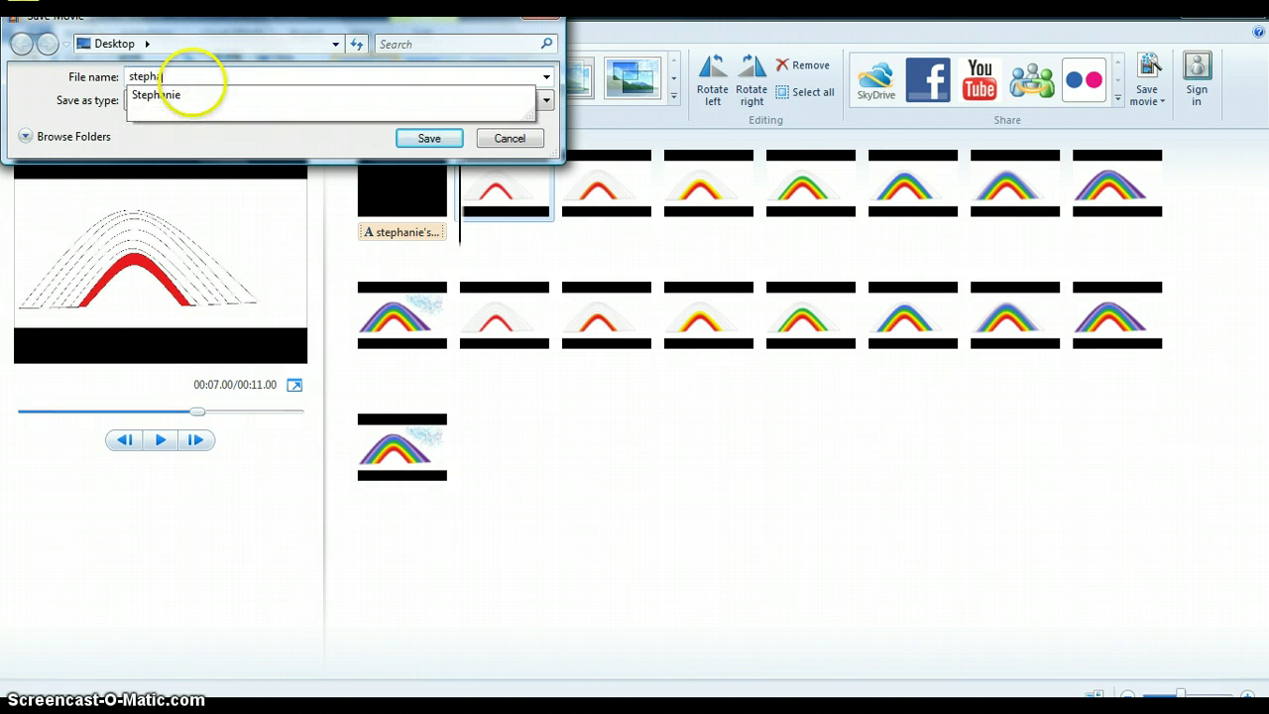
type("nie rainbow movie")
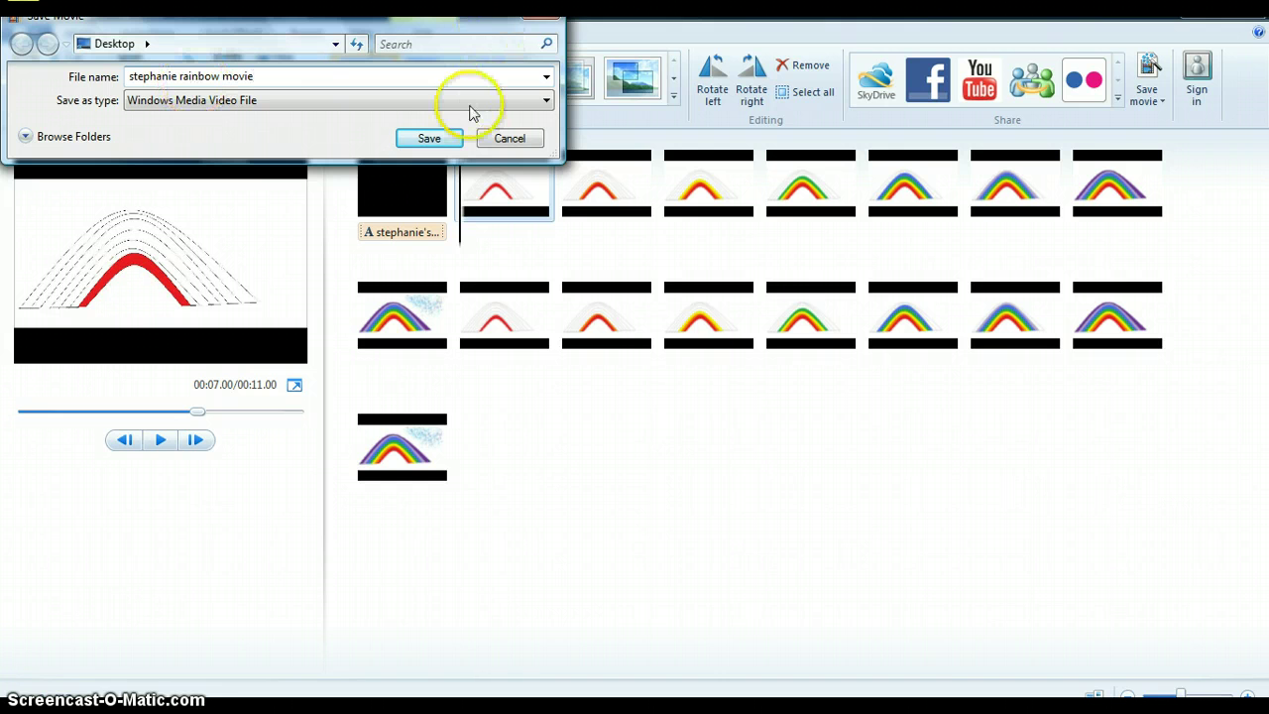
left_click(439, 137)
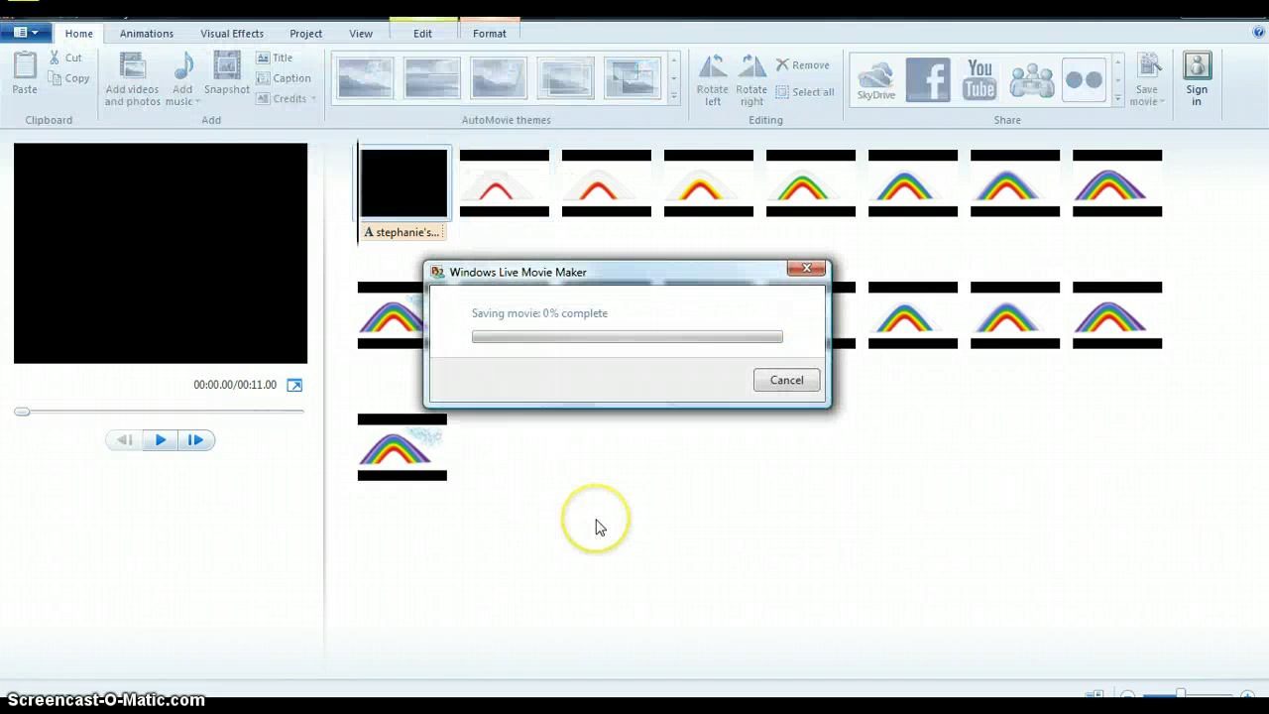